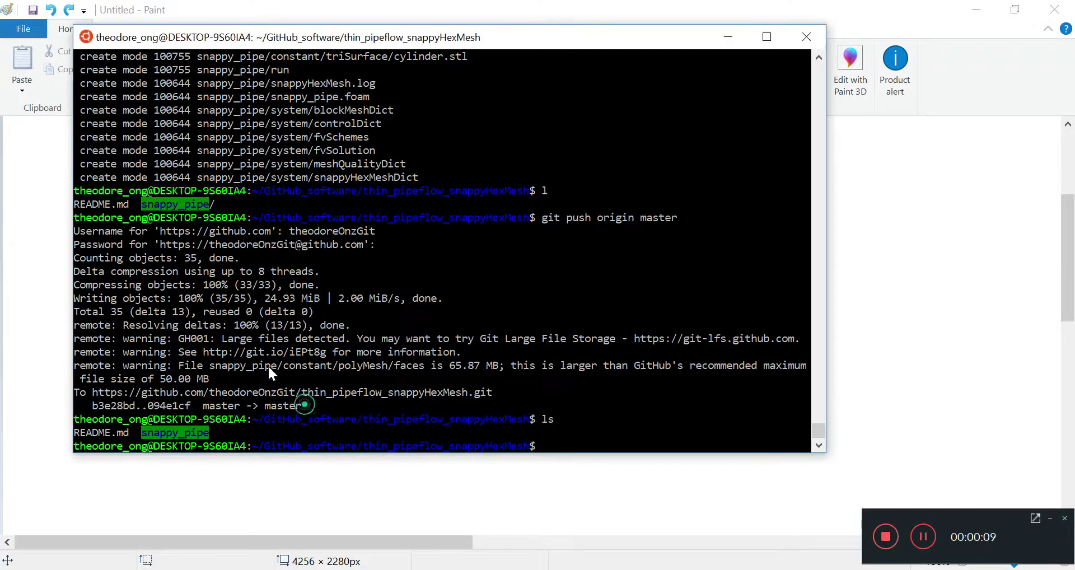
# Step: Enter the snappy_pipe folder and list its contents
pyautogui.moveTo(103, 231); pyautogui.dragTo(293, 392)
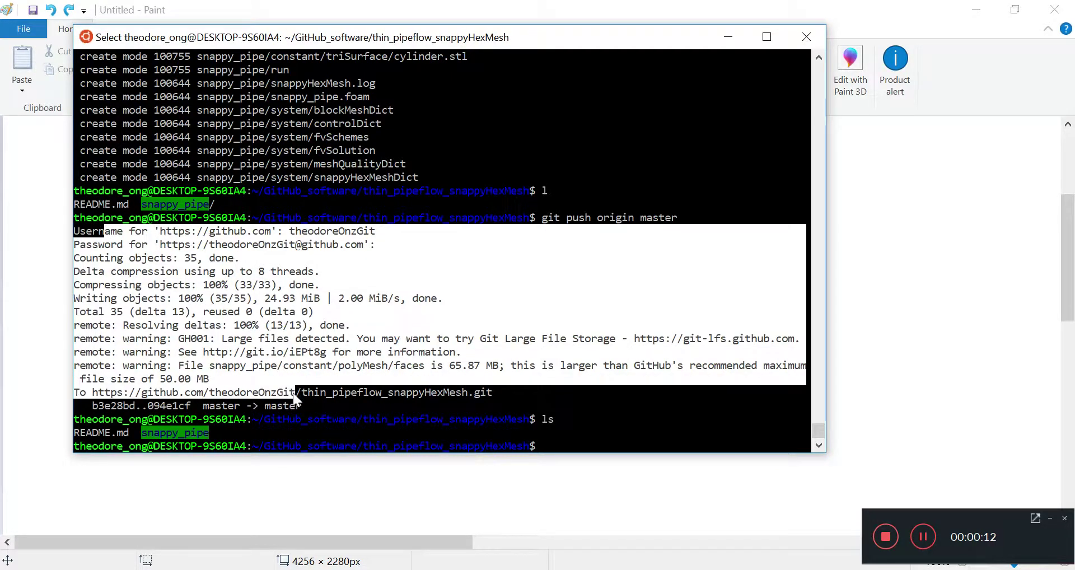
pyautogui.click(366, 327)
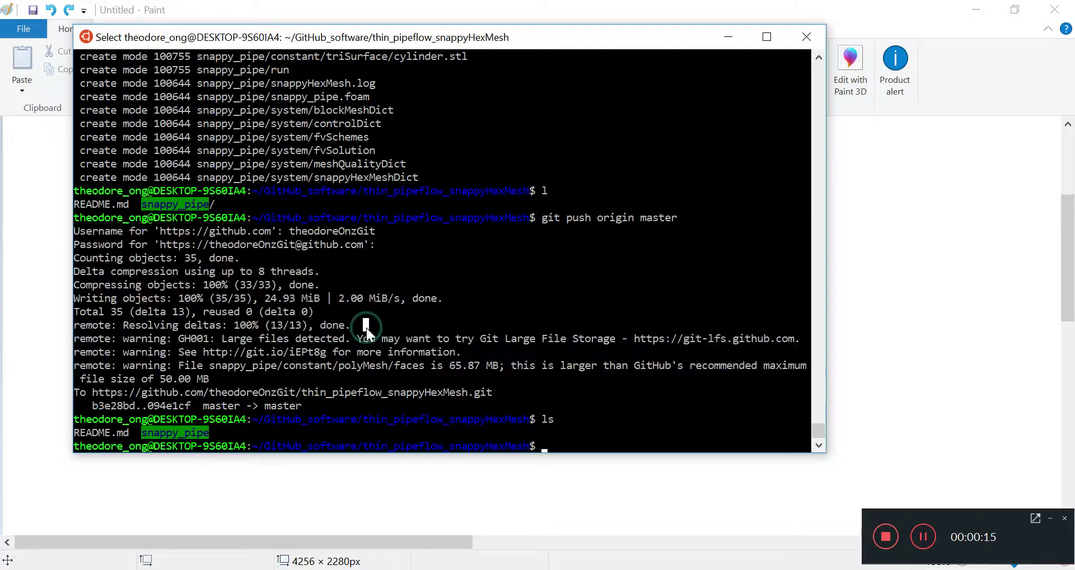
pyautogui.write('cd sn')
pyautogui.press('Tab')
pyautogui.press('Return')
pyautogui.write('ls')
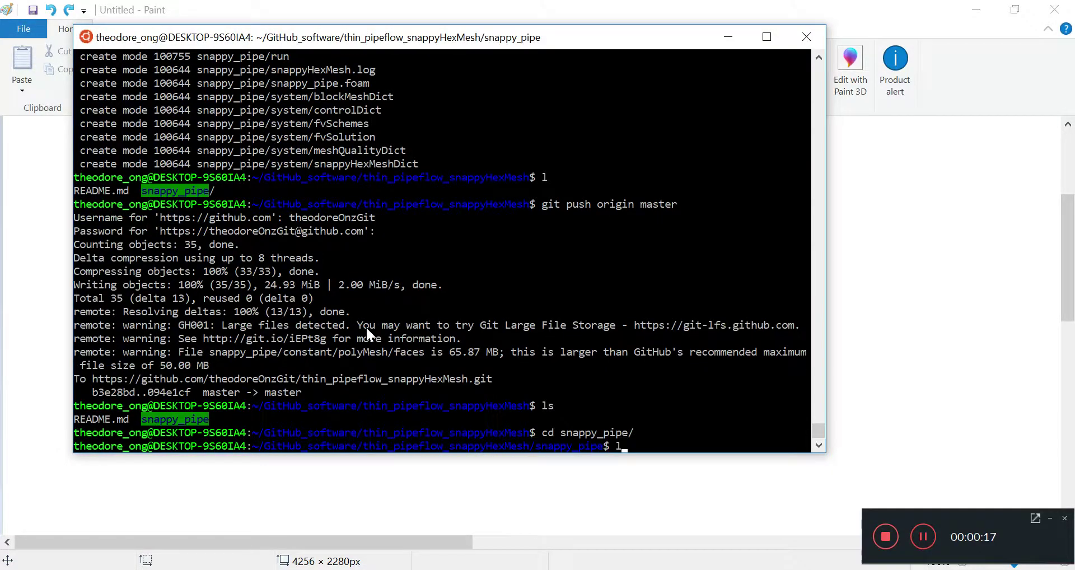
pyautogui.press('Return')
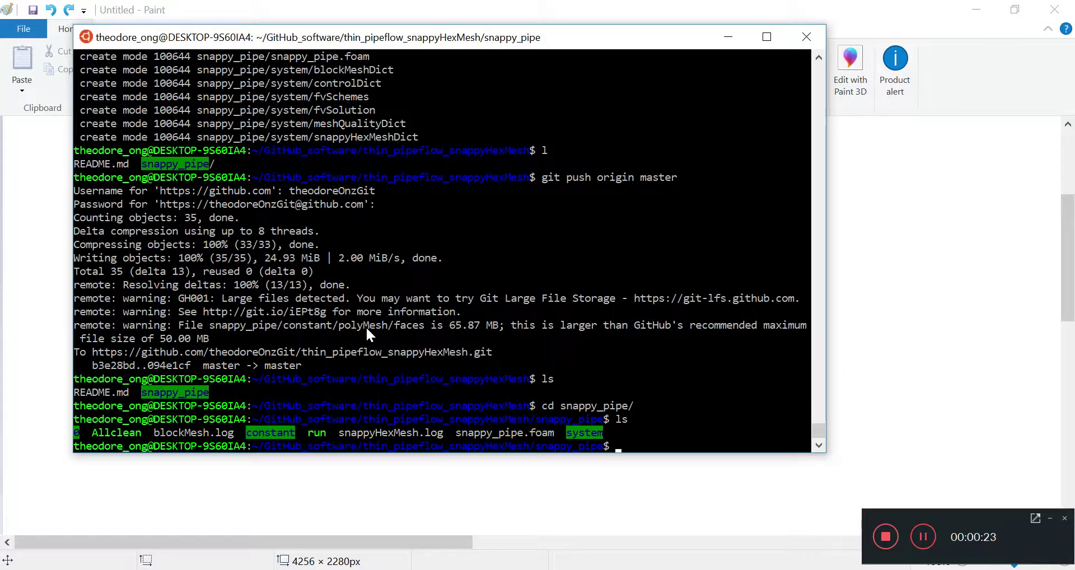
# Step: Check the pipe model in ParaView, then return to the terminal
pyautogui.hotkey('alt', 'Tab')
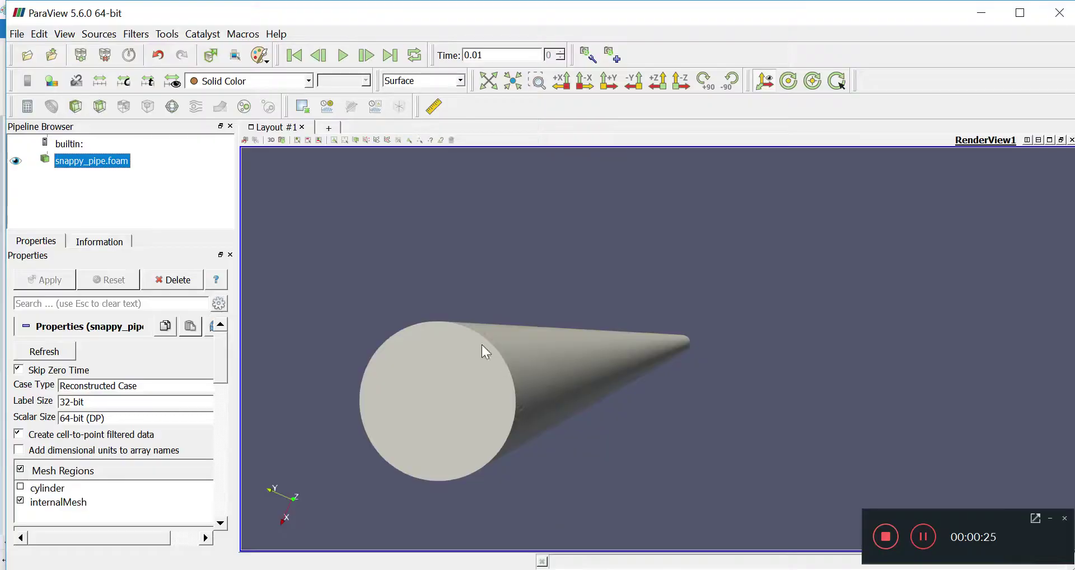
pyautogui.scroll(5, 465, 380)
pyautogui.scroll(-5, 450, 393)
pyautogui.hotkey('alt', 'Tab')
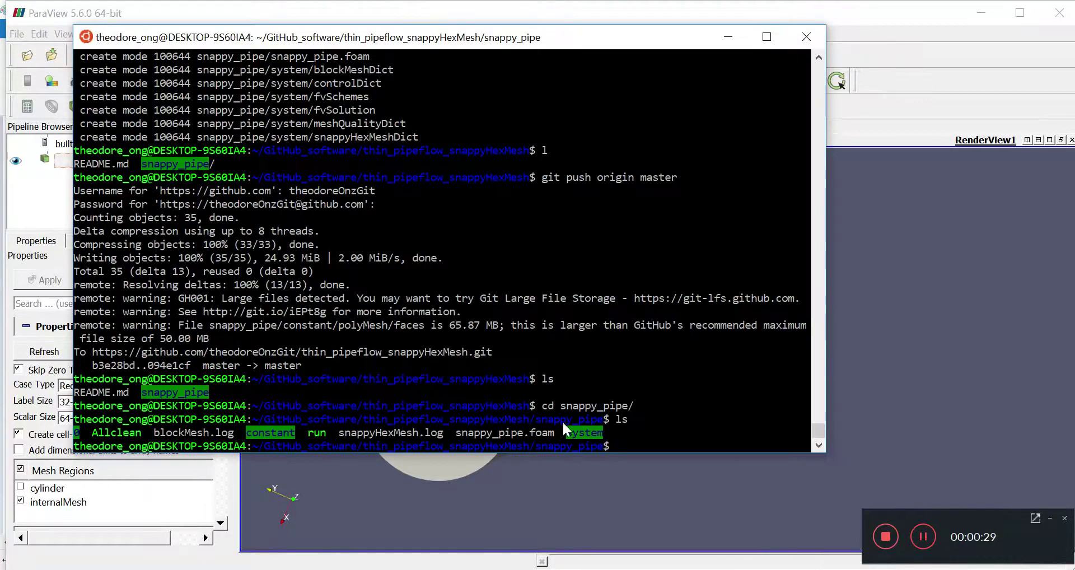
# Step: Step into the system folder and back out, then begin a vi command on system/
pyautogui.write('cd system')
pyautogui.press('Return')
pyautogui.write('cd ')
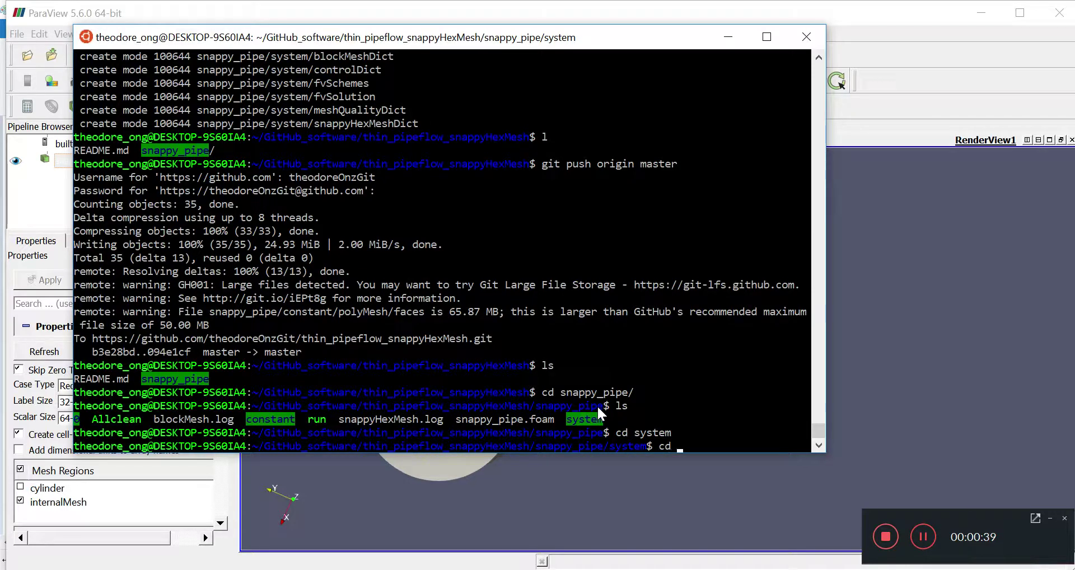
pyautogui.write('..')
pyautogui.press('Return')
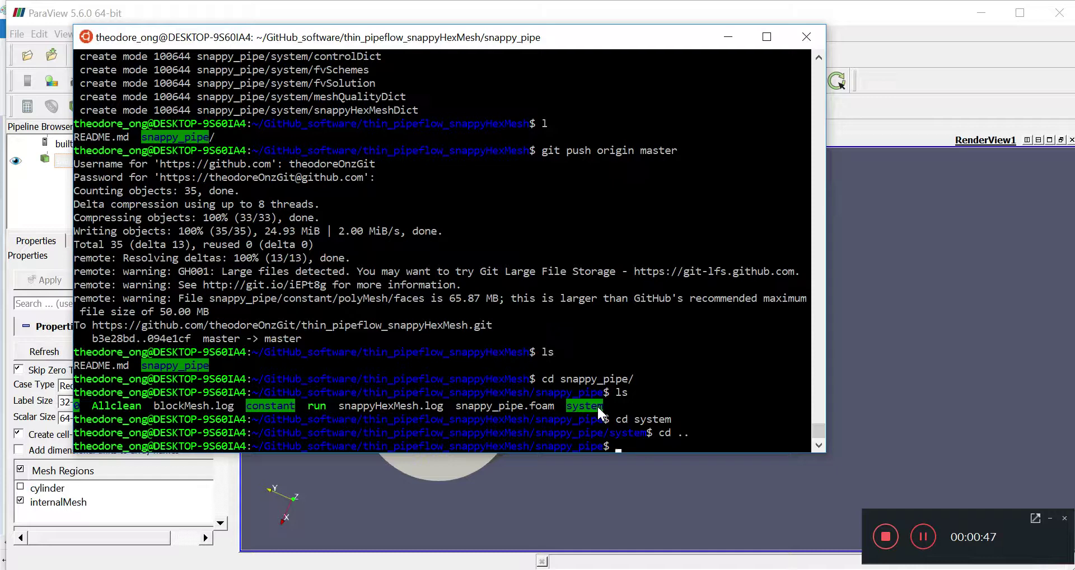
pyautogui.write('vi syst')
pyautogui.press('Tab')
# Step: Open system/snappyHexMeshDict in vi and copy the cylinder geometry block
pyautogui.write('sn')
pyautogui.press('Tab')
pyautogui.press('Return')
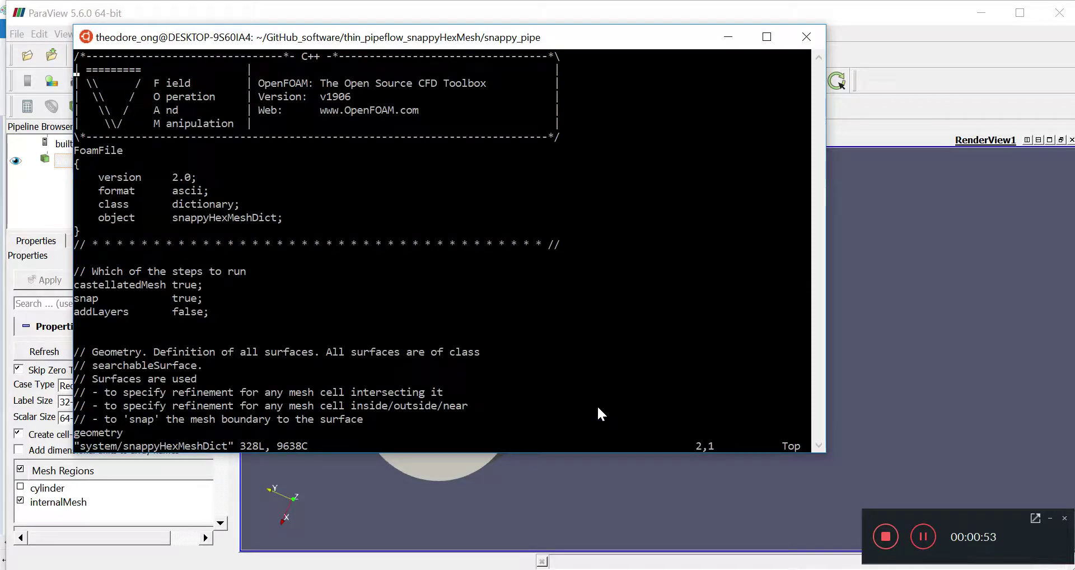
pyautogui.scroll(-16, 596, 405)
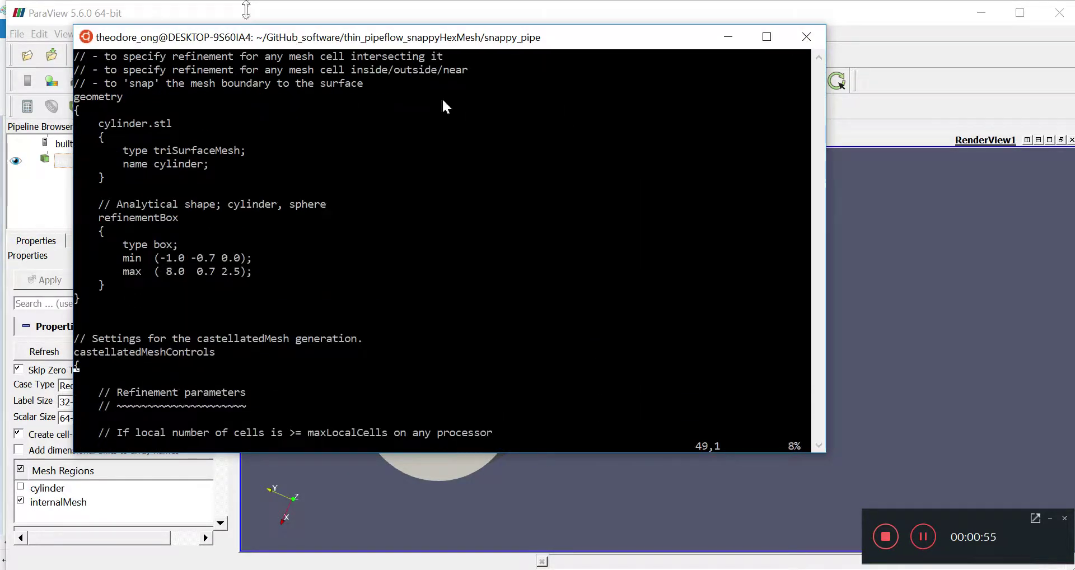
pyautogui.moveTo(109, 124); pyautogui.dragTo(217, 189)
pyautogui.rightClick(217, 189)
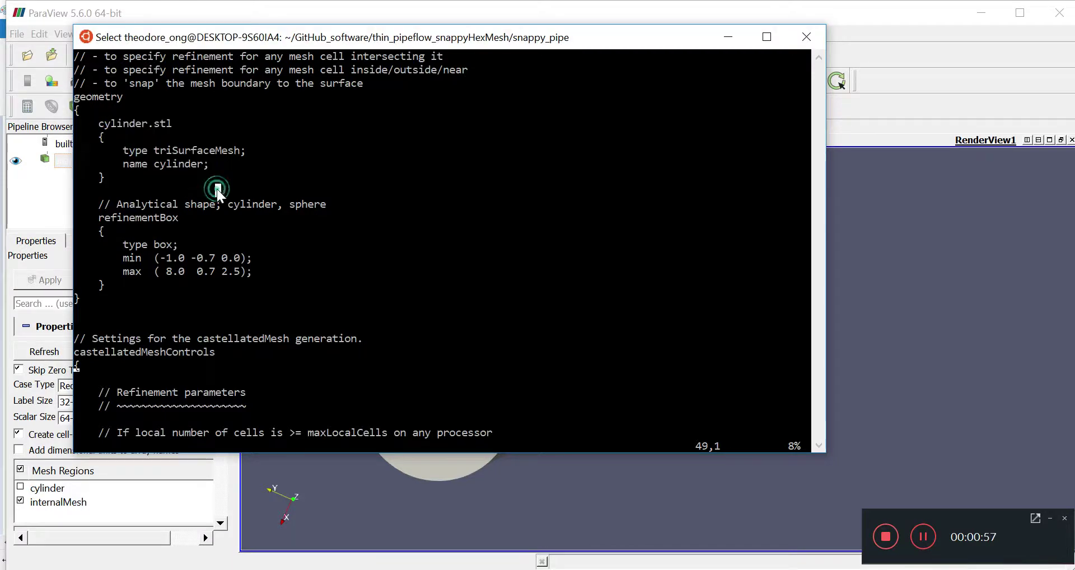
# Step: Scroll to the refinementSurfaces block and mark the cylinder refinement level 3
pyautogui.scroll(-1, 216, 187)
pyautogui.scroll(-9, 216, 187)
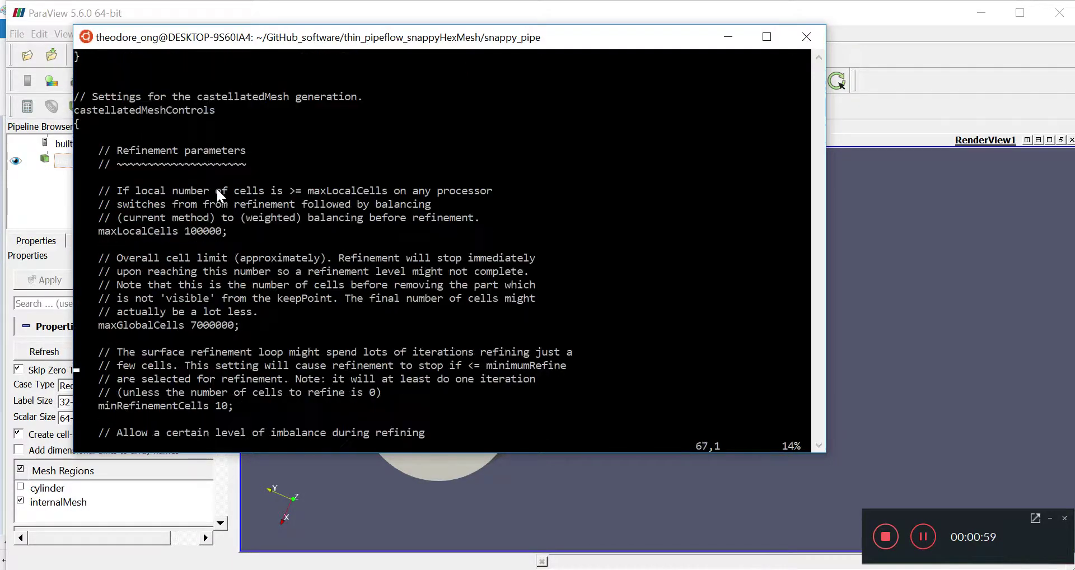
pyautogui.scroll(-19, 216, 187)
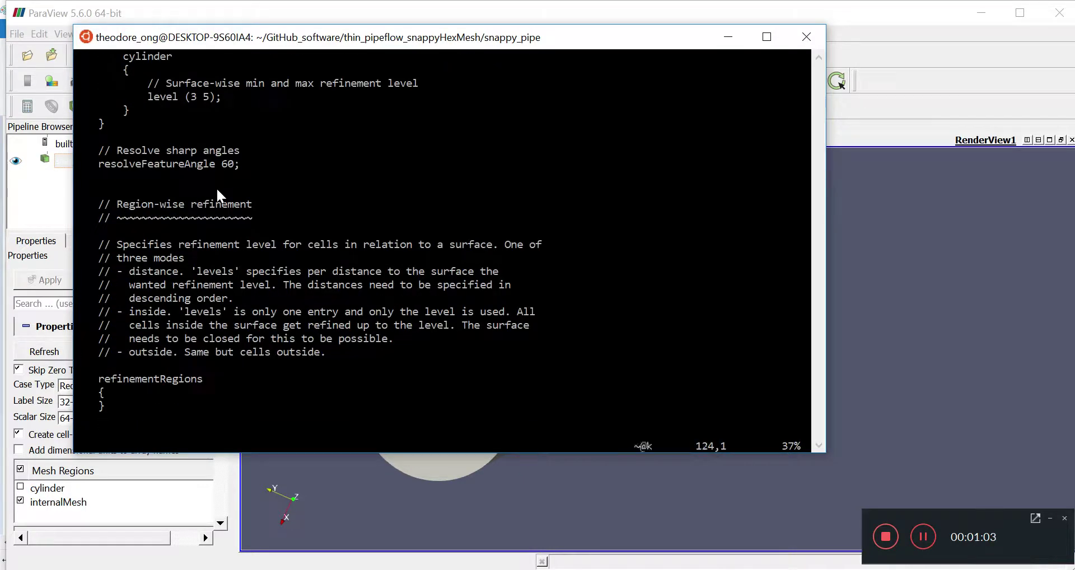
pyautogui.scroll(4, 216, 187)
pyautogui.moveTo(101, 177); pyautogui.dragTo(168, 287)
pyautogui.click(168, 288)
pyautogui.click(192, 245)
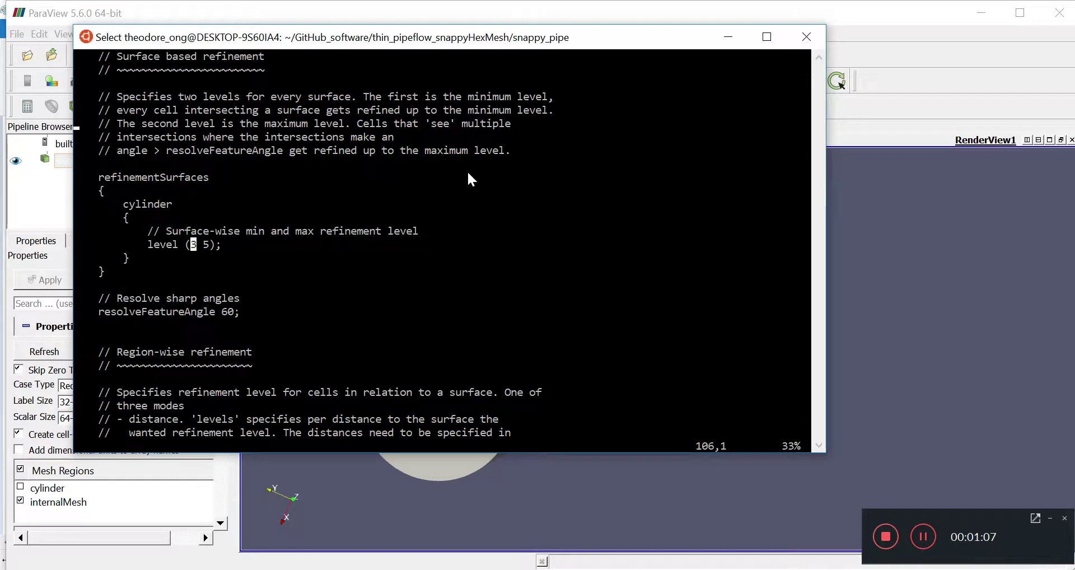
# Step: Copy the nFeatureSnapIter 10 and implicitFeatureSnap true lines from snapControls
pyautogui.press('Down')
pyautogui.press('Down')
pyautogui.press('Down')
pyautogui.press('Down')
pyautogui.press('Down')
pyautogui.press('Down')
pyautogui.press('Down')
pyautogui.press('Down')
pyautogui.press('Down')
pyautogui.press('Down')
pyautogui.press('Down')
pyautogui.press('Down')
pyautogui.press('Down')
pyautogui.press('Down')
pyautogui.press('Down')
pyautogui.press('Down')
pyautogui.press('Down')
pyautogui.press('Down')
pyautogui.press('Down')
pyautogui.press('Down')
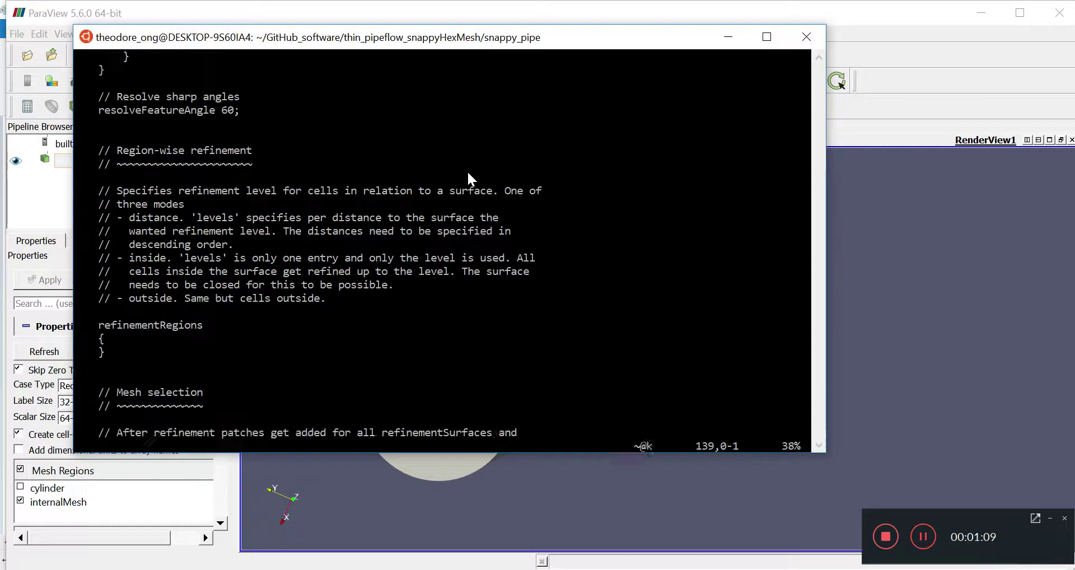
pyautogui.press('Down')
pyautogui.press('Down')
pyautogui.press('Down')
pyautogui.press('Down')
pyautogui.press('Down')
pyautogui.press('Down')
pyautogui.press('Down')
pyautogui.press('Down')
pyautogui.press('Down')
pyautogui.press('Down')
pyautogui.press('Down')
pyautogui.press('Down')
pyautogui.press('Down')
pyautogui.press('Down')
pyautogui.press('Down')
pyautogui.press('Down')
pyautogui.press('Down')
pyautogui.press('Down')
pyautogui.press('Down')
pyautogui.press('Down')
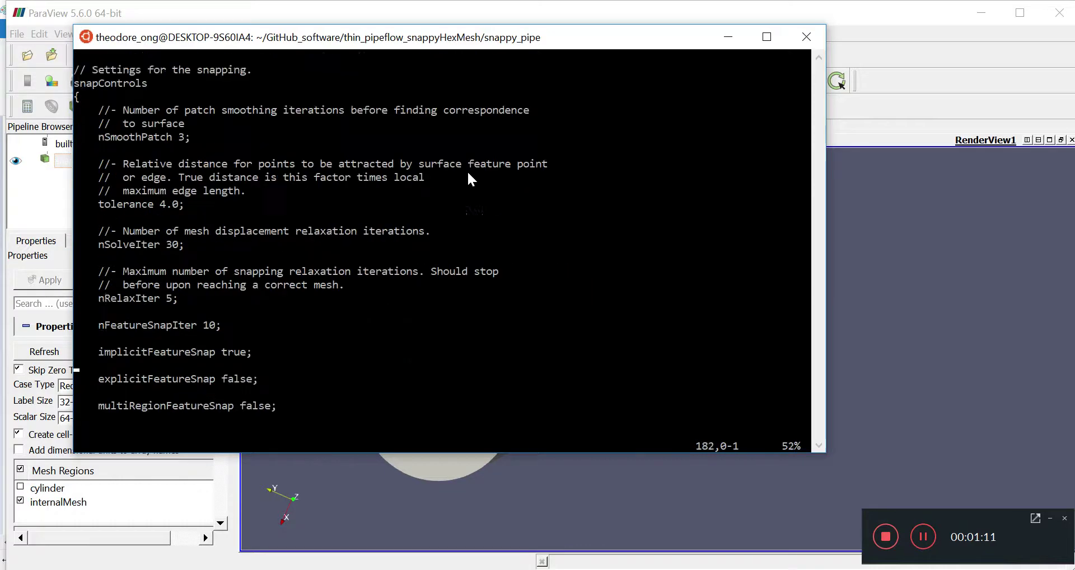
pyautogui.press('Down')
pyautogui.press('Down')
pyautogui.press('Down')
pyautogui.press('Down')
pyautogui.press('Down')
pyautogui.press('Down')
pyautogui.press('Down')
pyautogui.press('Down')
pyautogui.press('Down')
pyautogui.press('Down')
pyautogui.press('Down')
pyautogui.press('Down')
pyautogui.press('Down')
pyautogui.press('Down')
pyautogui.click(102, 138)
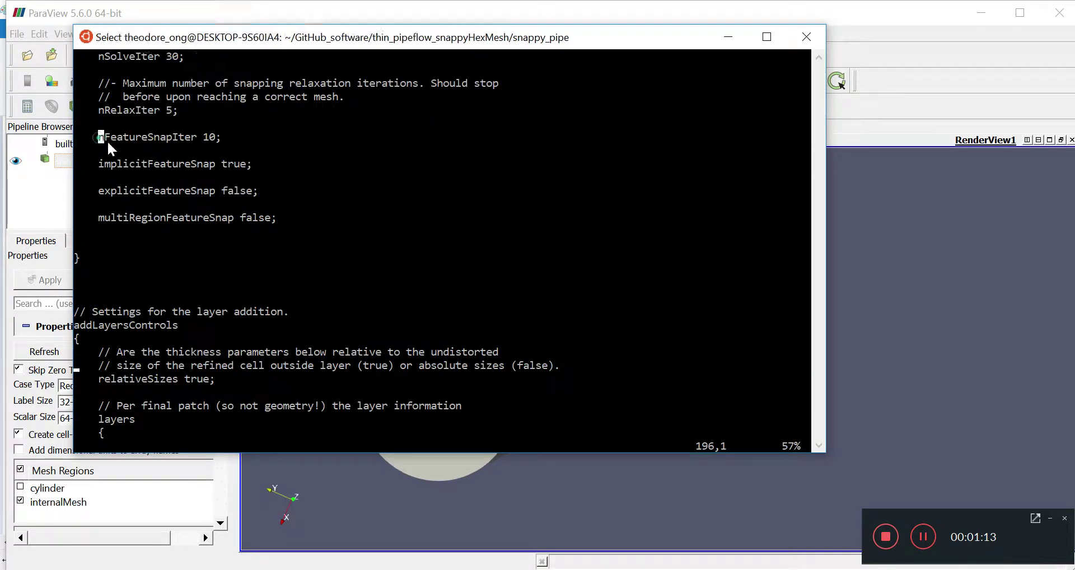
pyautogui.moveTo(108, 143); pyautogui.dragTo(257, 168)
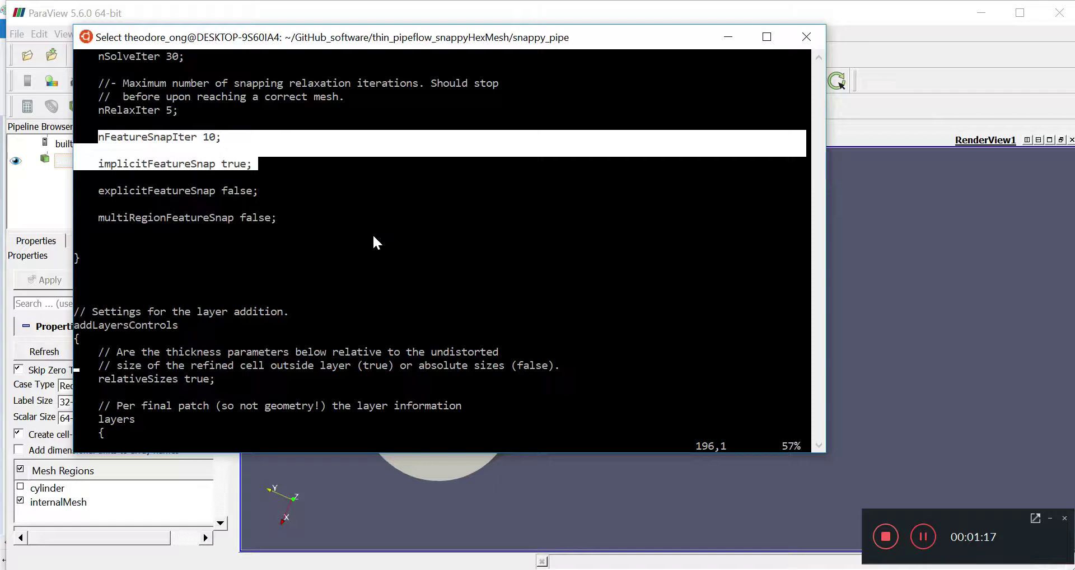
pyautogui.hotkey('ctrl', 'c')
# Step: Quit vi, move up to thin_pipeflow_snappyHexMesh, and list its contents
pyautogui.write(':q')
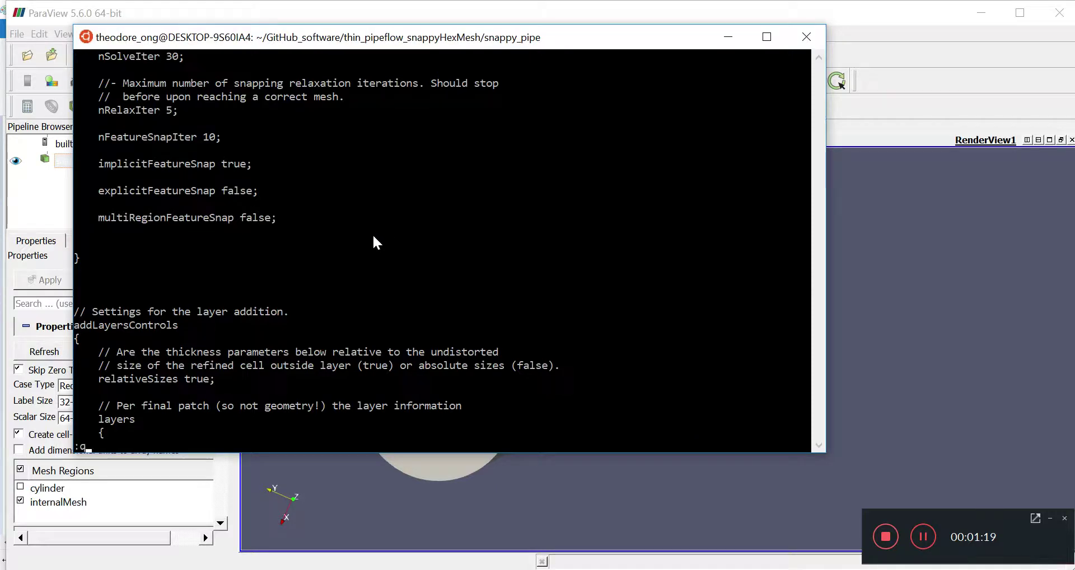
pyautogui.press('Return')
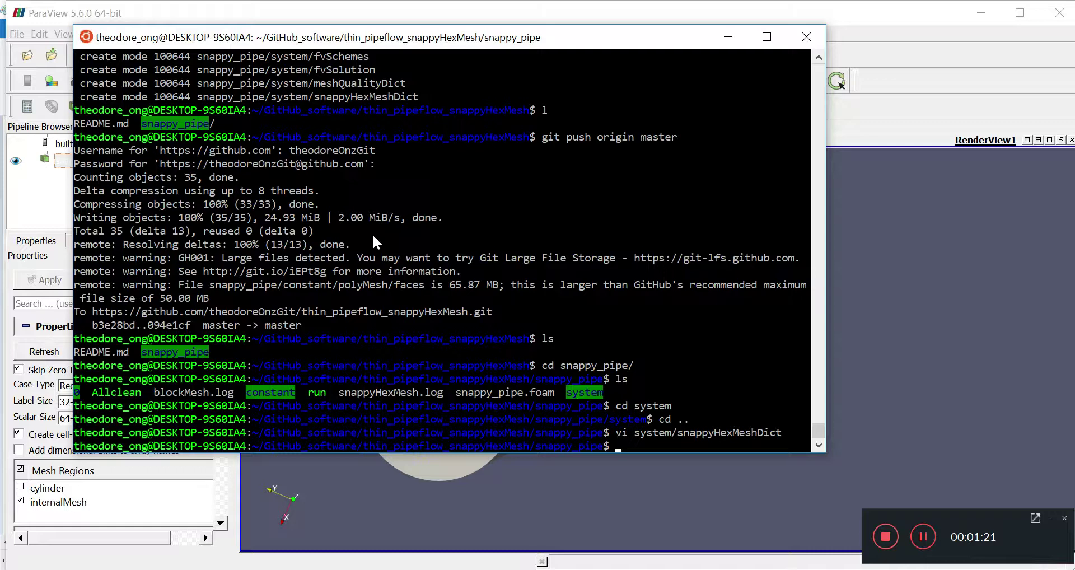
pyautogui.write('cd ..')
pyautogui.press('Return')
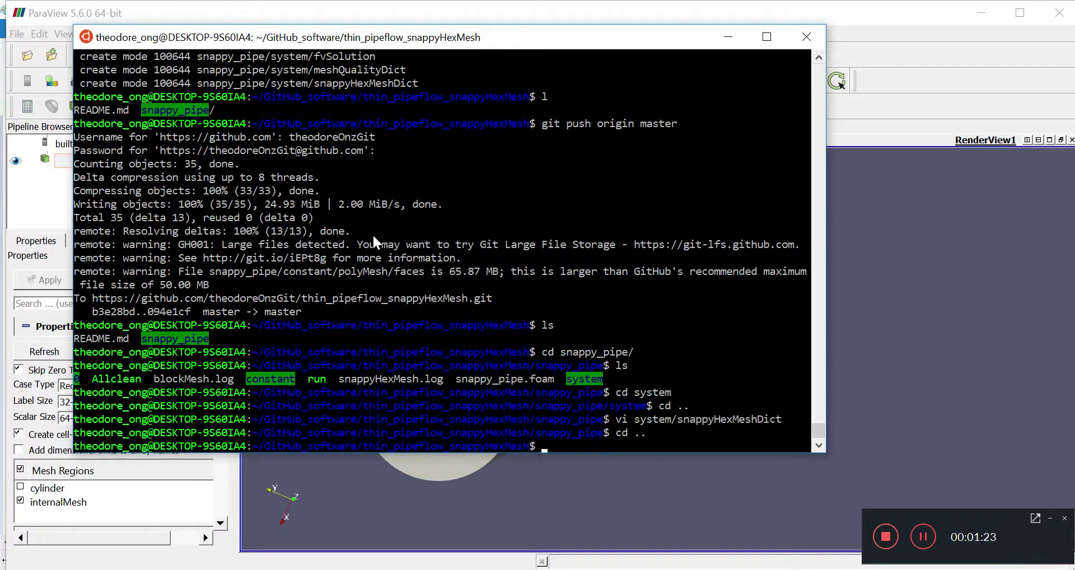
pyautogui.write('ls')
pyautogui.press('Return')
# Step: Go up to the home folder, then enter OpenFOAM_files and list its contents
pyautogui.write('cd ..')
pyautogui.press('Return')
pyautogui.write('cd ..')
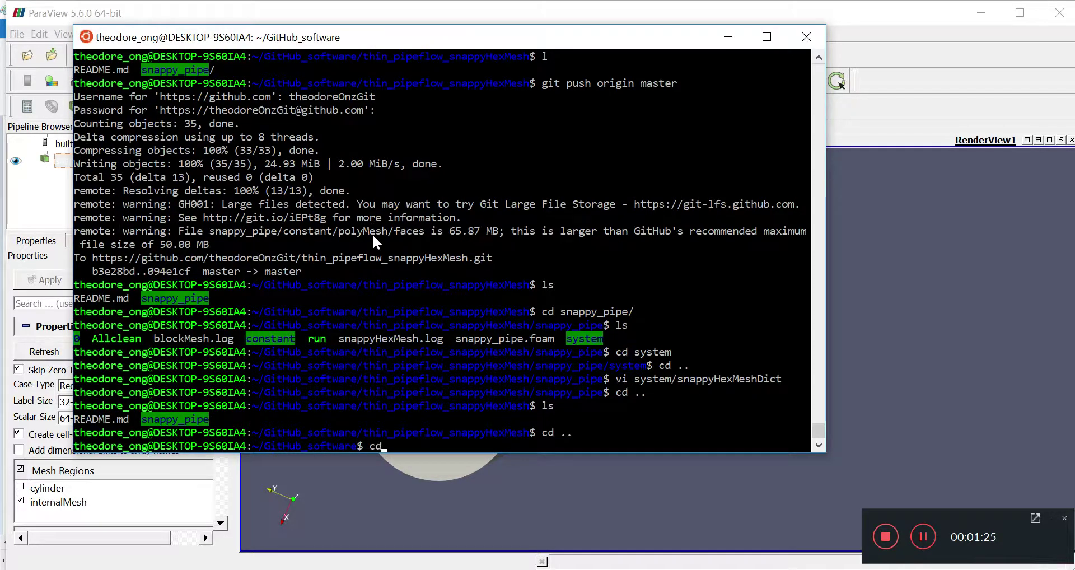
pyautogui.press('Return')
pyautogui.write('ls')
pyautogui.press('Return')
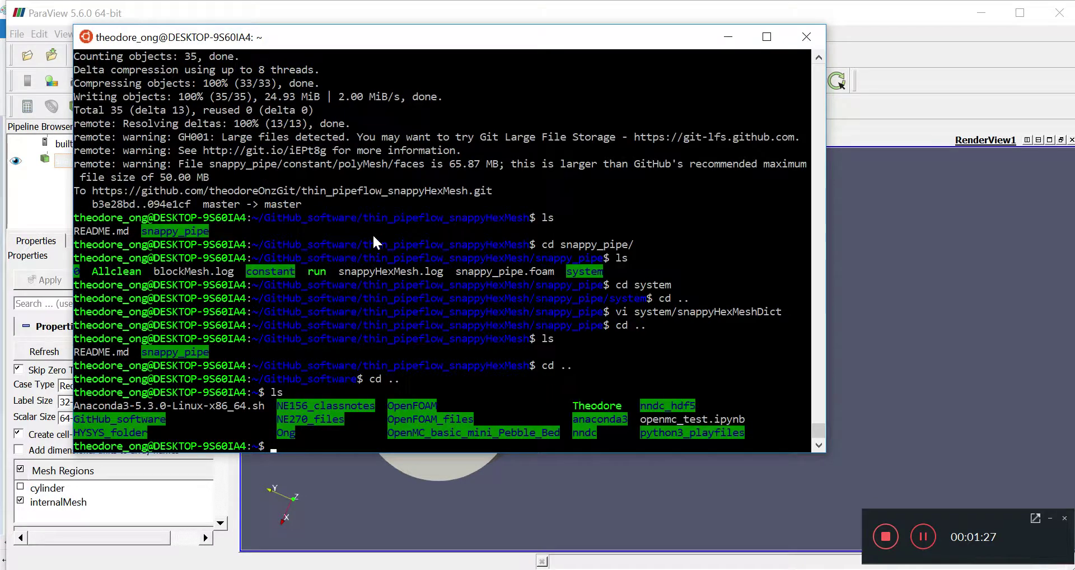
pyautogui.write('cd OpenFOAM_files')
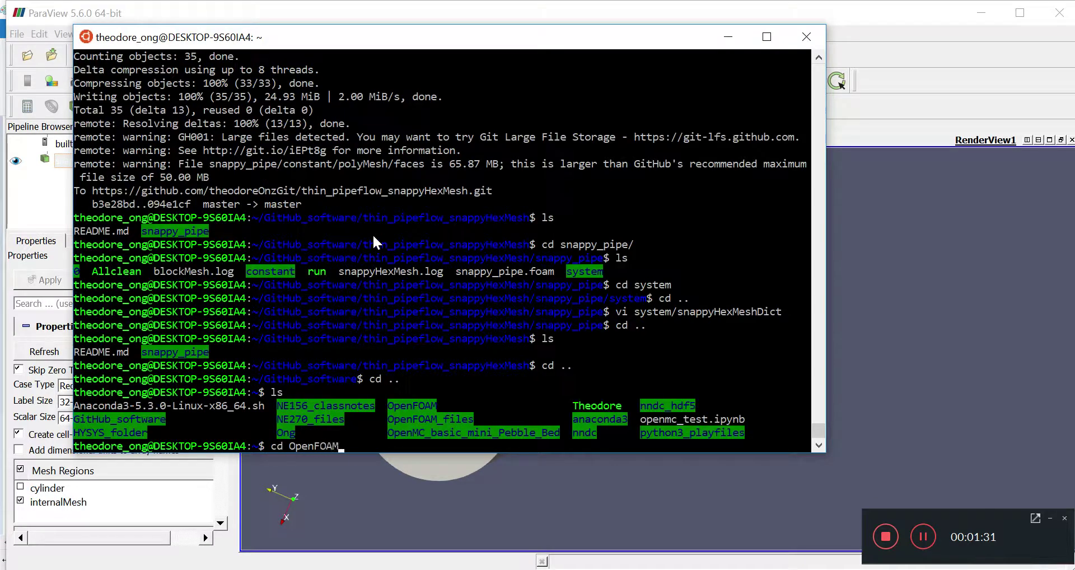
pyautogui.press('Return')
pyautogui.write('ls')
pyautogui.press('Return')
# Step: Delete the old snappy_pipe copy in OpenFOAM_files and return to the home folder
pyautogui.write('rm -')
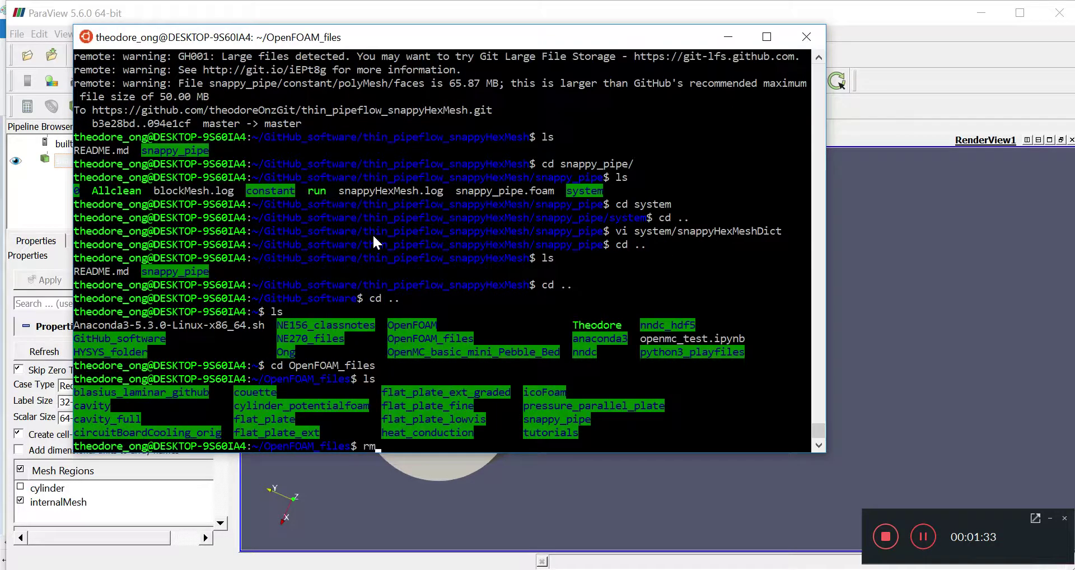
pyautogui.write('r snappy_pipe/')
pyautogui.press('Return')
pyautogui.write('cd ..')
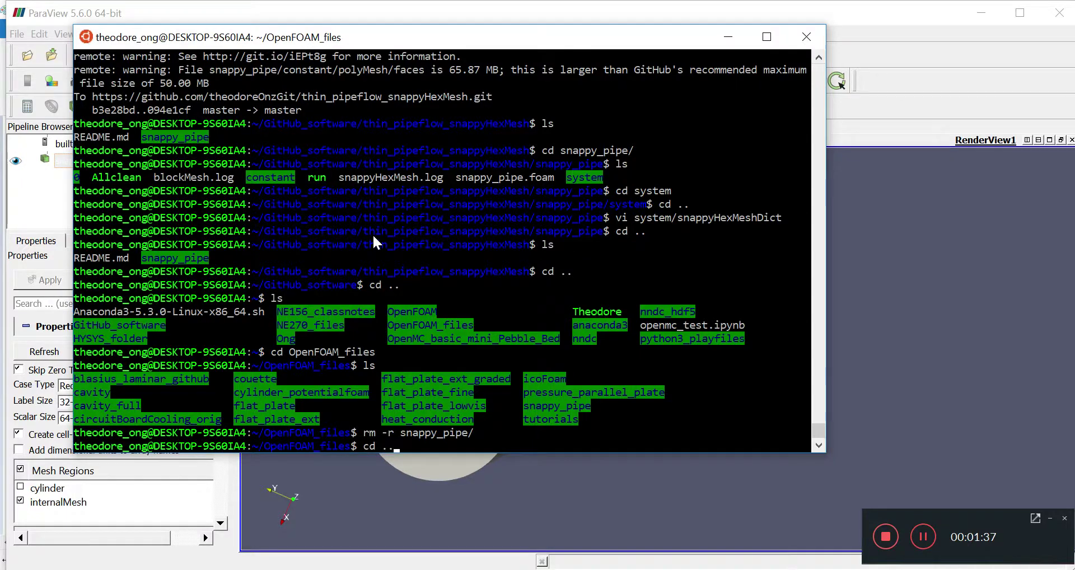
pyautogui.press('Return')
pyautogui.write('ls')
pyautogui.press('Return')
# Step: Enter GitHub_software and then thin_pipeflow_snappyHexMesh, listing each folder
pyautogui.write('cd G')
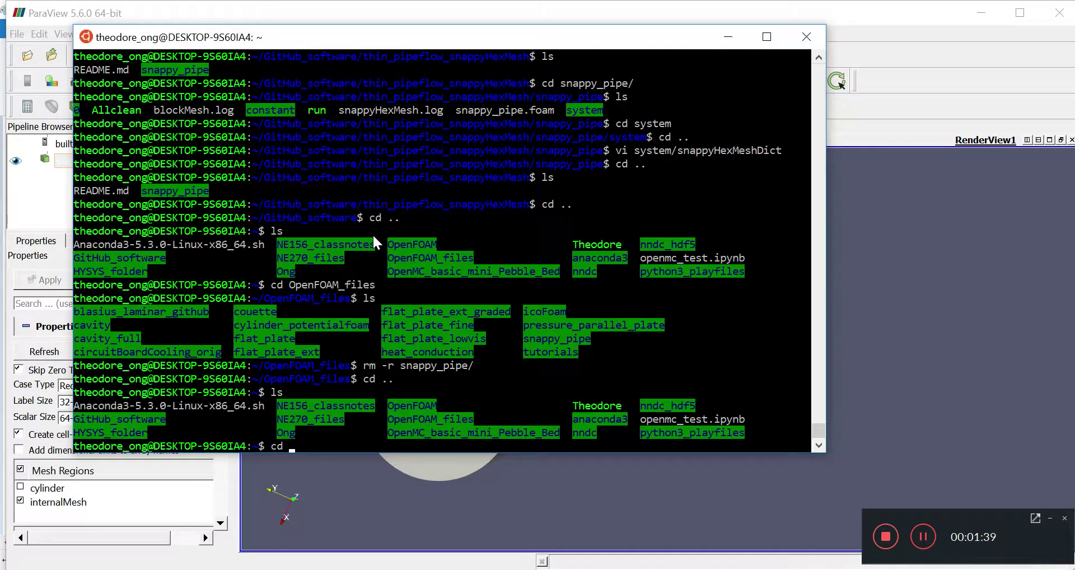
pyautogui.press('Tab')
pyautogui.press('Return')
pyautogui.write('ls')
pyautogui.press('Return')
pyautogui.write('cd')
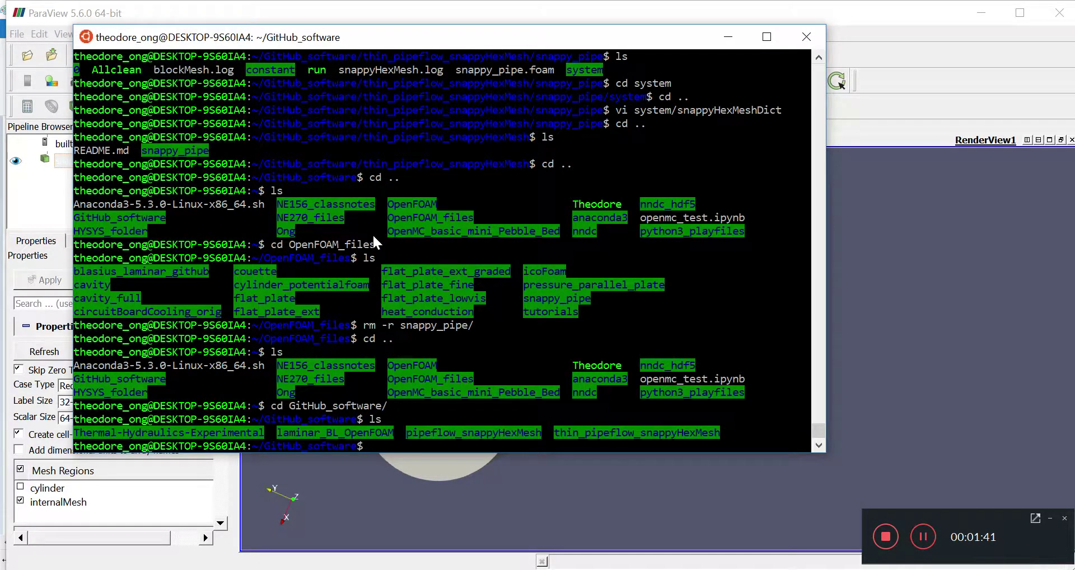
pyautogui.write(' th')
pyautogui.press('Tab')
pyautogui.press('Return')
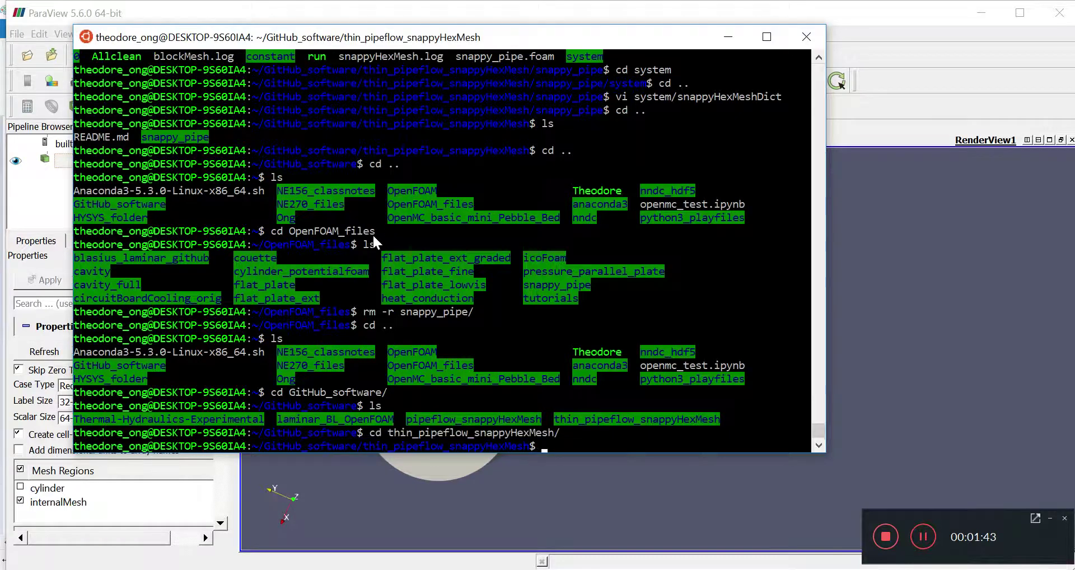
pyautogui.write('ls')
pyautogui.press('Return')
# Step: Enter the snappy_pipe folder and list its contents
pyautogui.write('cd sn')
pyautogui.press('Tab')
pyautogui.press('Return')
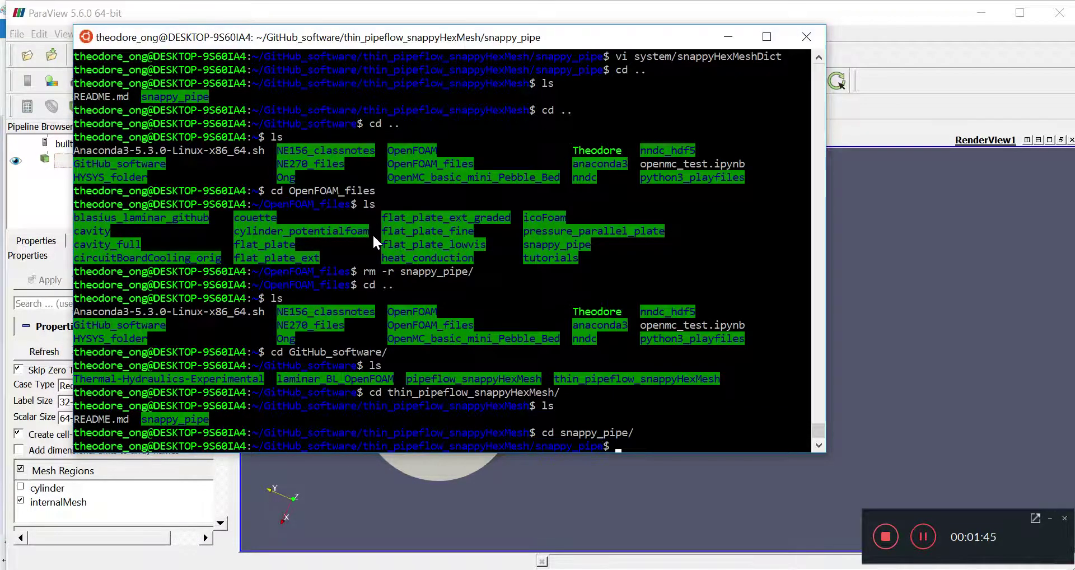
pyautogui.write('l')
pyautogui.press('Return')
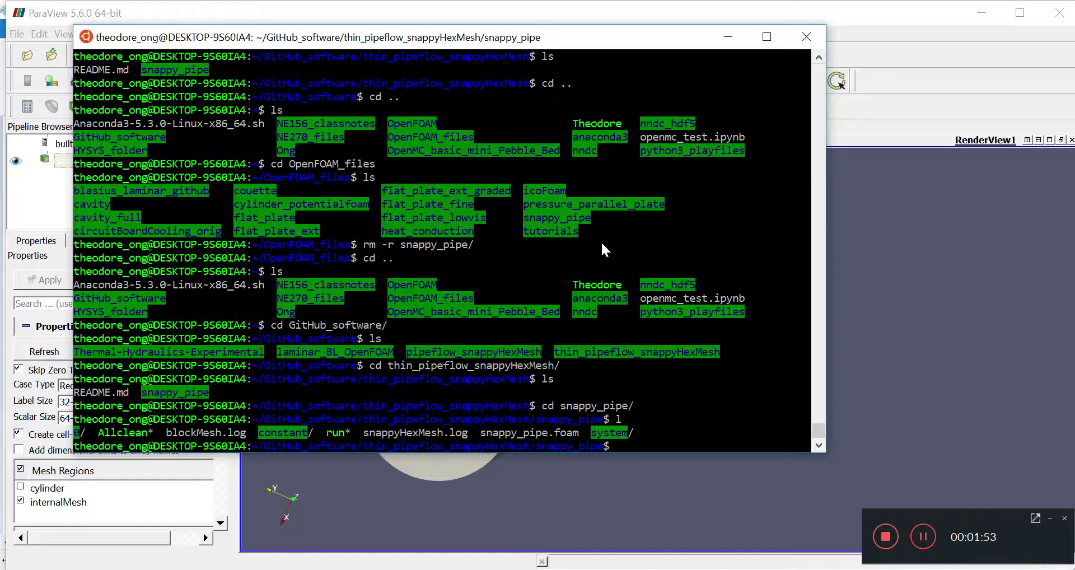
# Step: Move into constant/polyMesh and list its mesh files
pyautogui.write('cd constant')
pyautogui.press('Return')
pyautogui.write('ls')
pyautogui.press('Return')
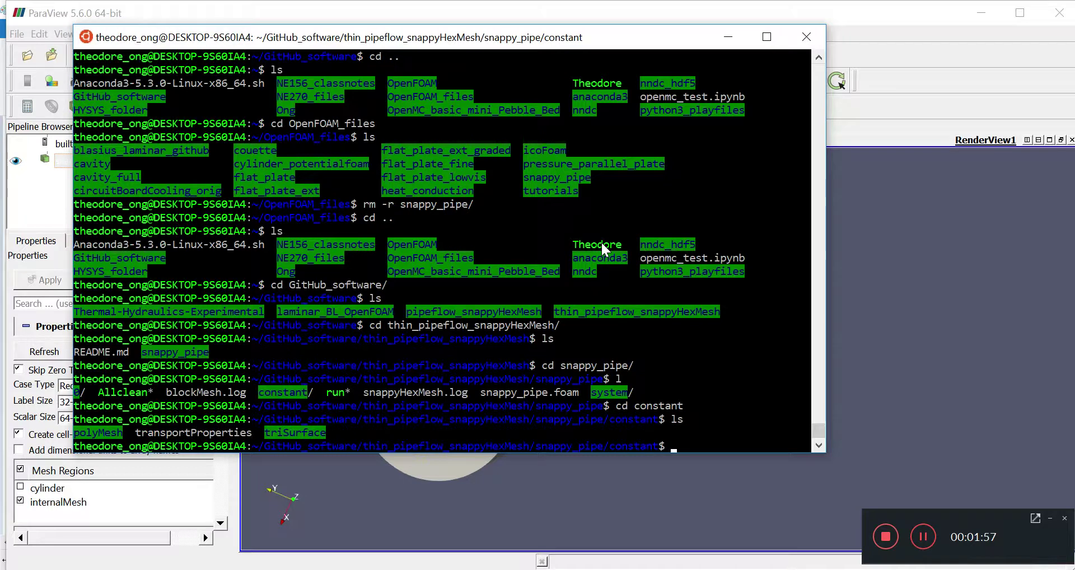
pyautogui.write('cd po')
pyautogui.press('Tab')
pyautogui.press('Return')
pyautogui.write('ls')
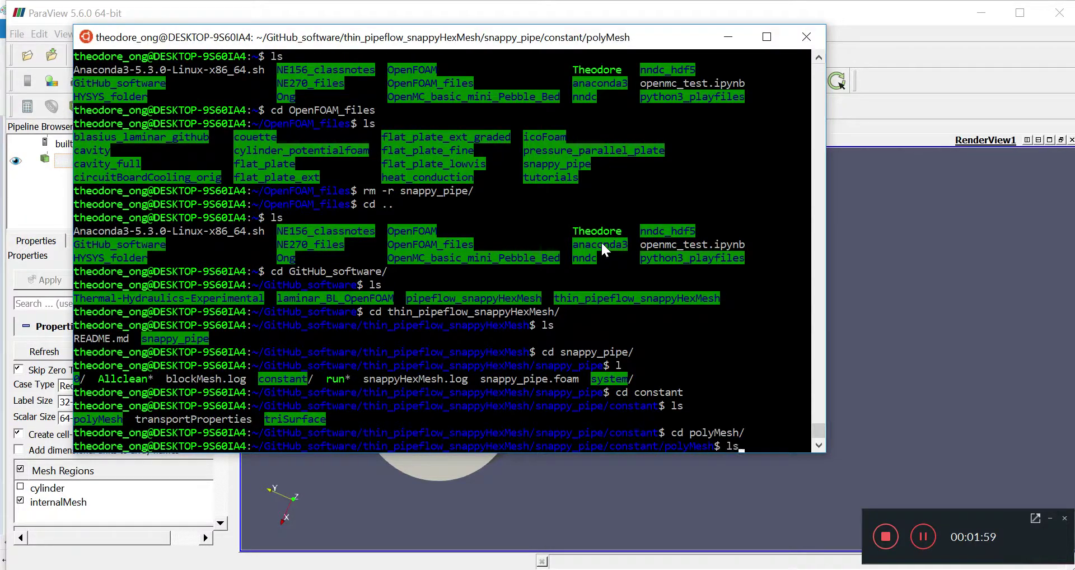
pyautogui.press('Return')
# Step: After cd boundary fails, open the boundary file in vi
pyautogui.write('cd boundary')
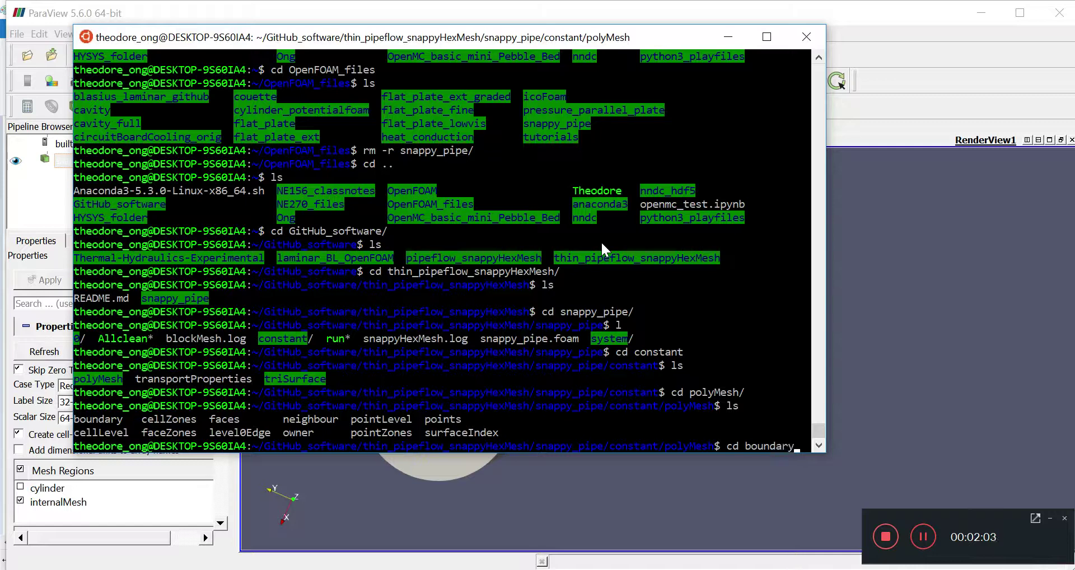
pyautogui.press('Return')
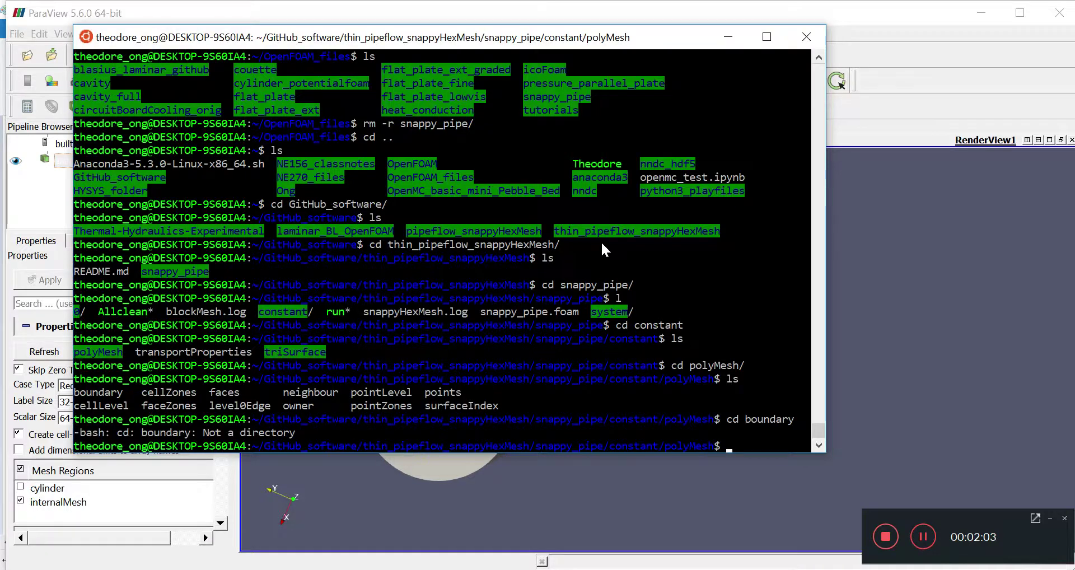
pyautogui.write('vi b')
pyautogui.press('Tab')
pyautogui.press('Return')
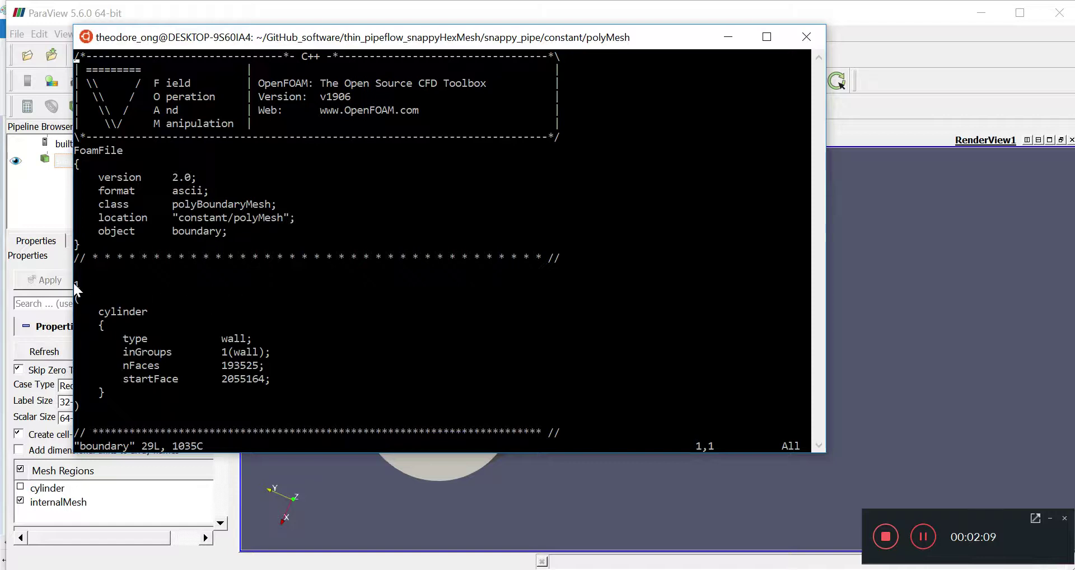
# Step: Copy the single cylinder wall patch entry (193525 faces) from 1 to the closing parenthesis
pyautogui.moveTo(75, 285); pyautogui.dragTo(119, 400)
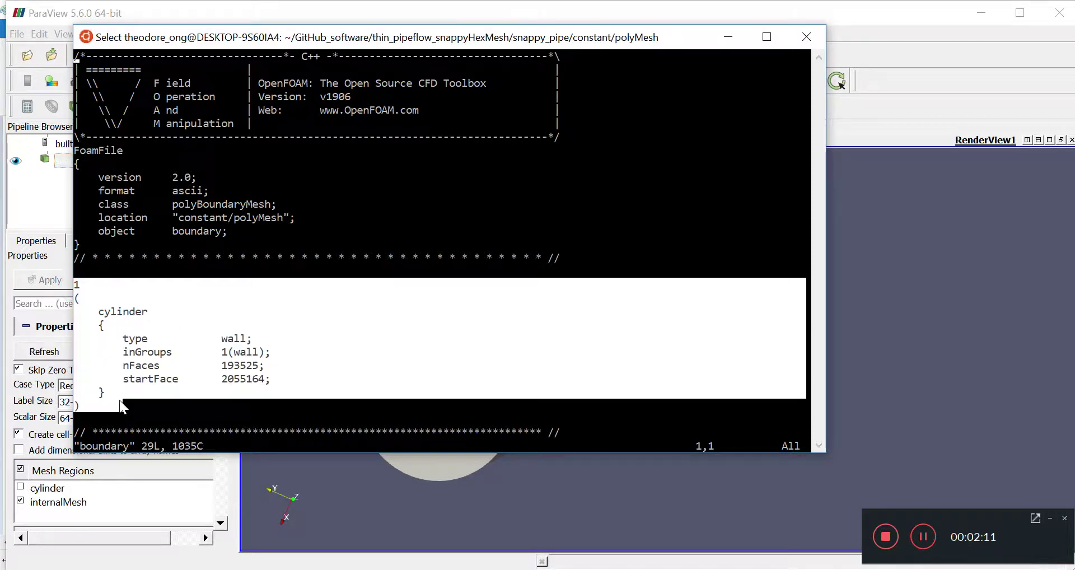
pyautogui.click(402, 469)
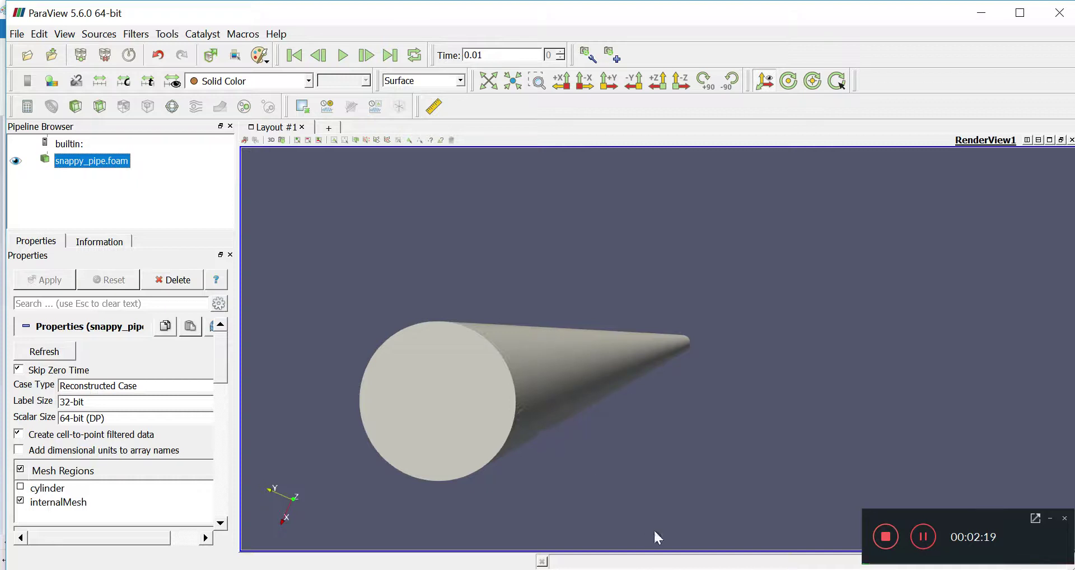
pyautogui.hotkey('alt', 'Tab')
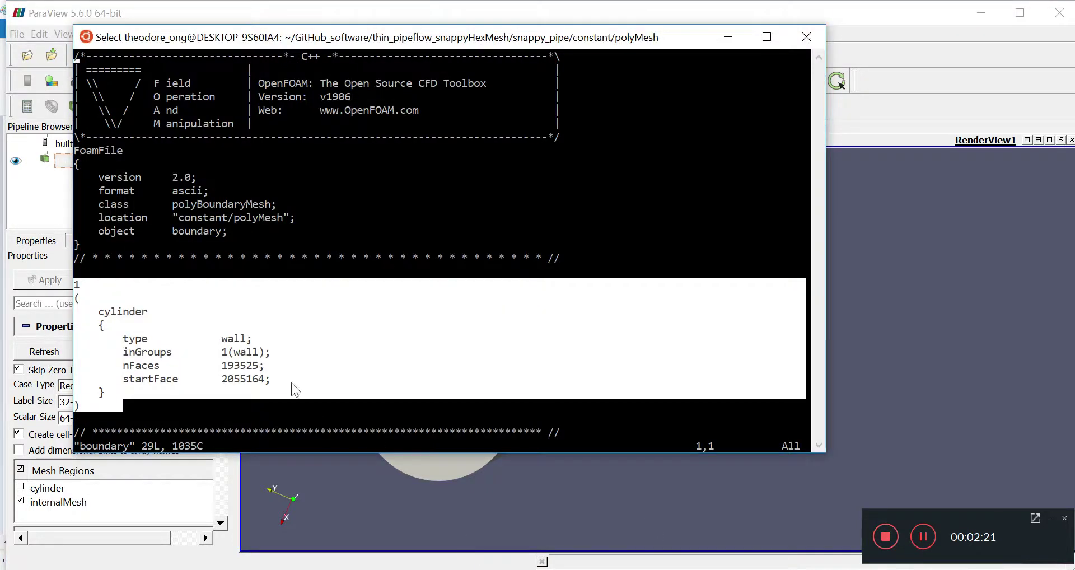
pyautogui.click(291, 383)
pyautogui.moveTo(90, 405); pyautogui.dragTo(64, 280)
pyautogui.rightClick(528, 408)
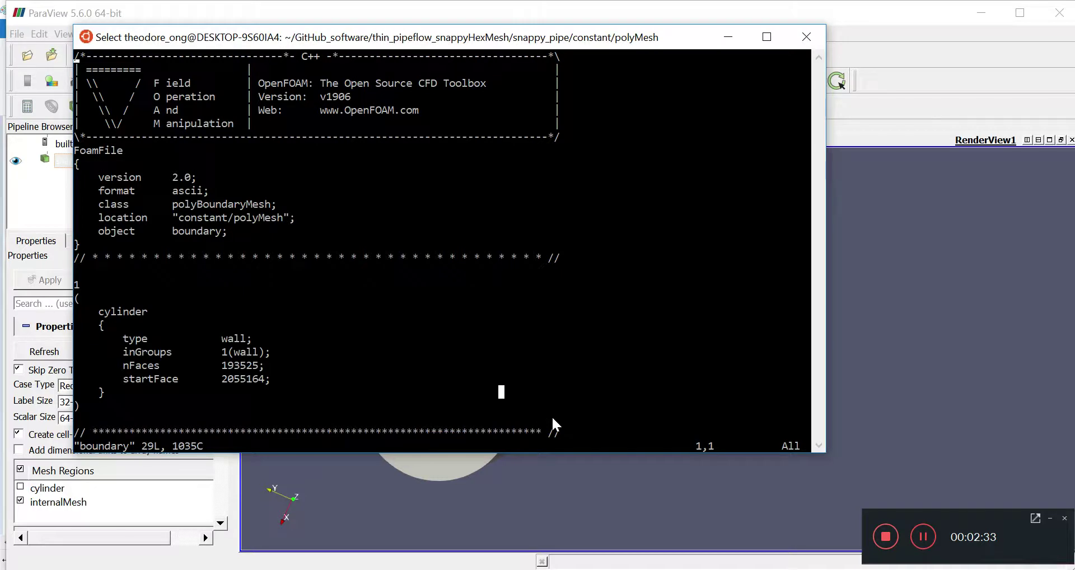
# Step: In insert mode, type and erase 'ascii' and then 'binary' on line 28
pyautogui.press('i')
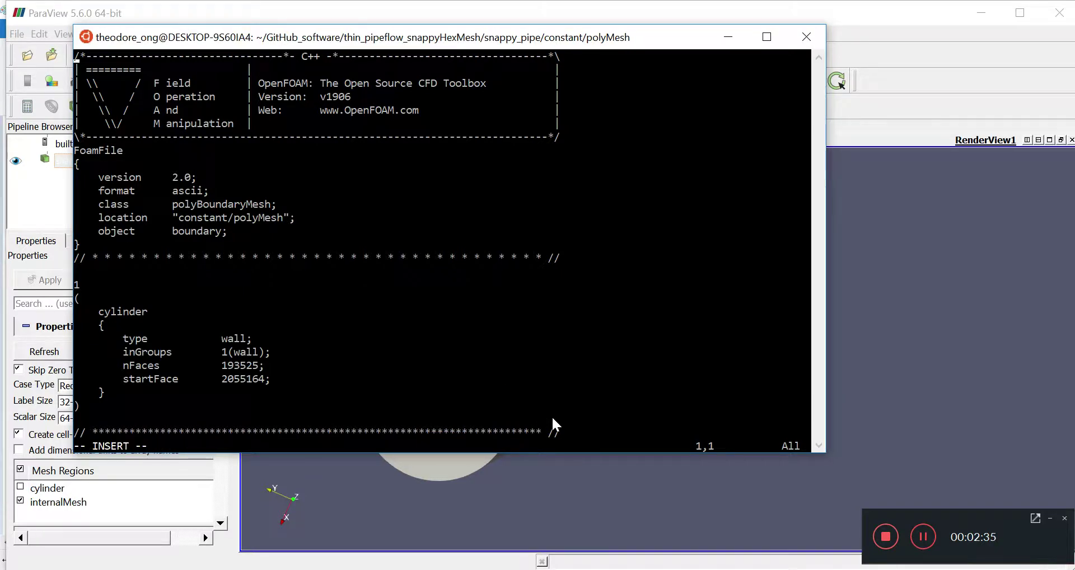
pyautogui.press('Down')
pyautogui.press('Down')
pyautogui.press('Down')
pyautogui.press('Down')
pyautogui.press('Down')
pyautogui.press('Down')
pyautogui.press('Down')
pyautogui.press('Down')
pyautogui.press('Down')
pyautogui.press('Down')
pyautogui.press('Down')
pyautogui.press('Down')
pyautogui.press('Down')
pyautogui.press('Down')
pyautogui.press('Down')
pyautogui.press('Down')
pyautogui.press('Down')
pyautogui.press('Down')
pyautogui.press('Down')
pyautogui.press('Down')
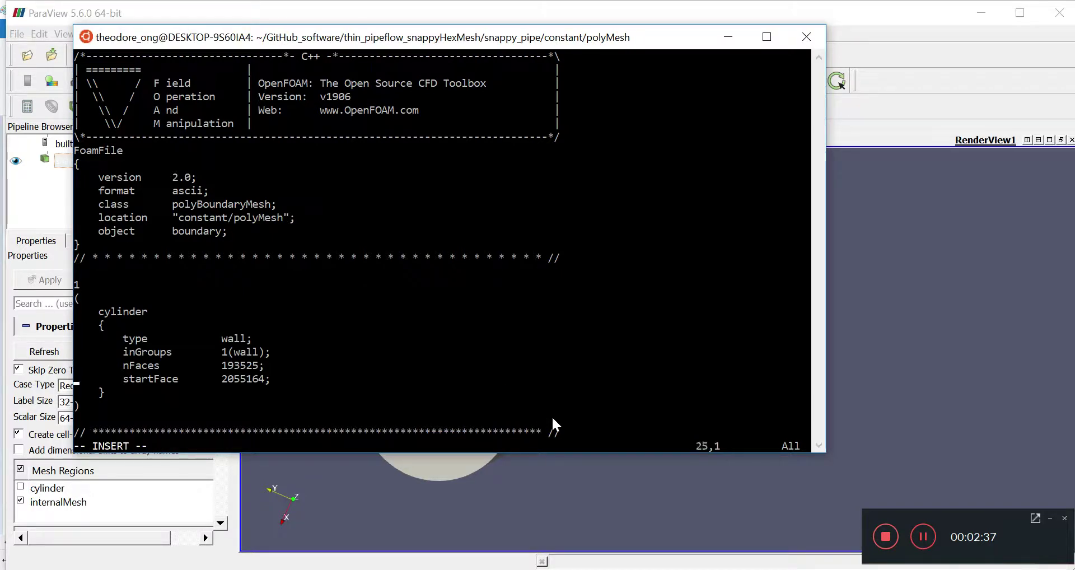
pyautogui.press('Down')
pyautogui.press('Down')
pyautogui.press('Down')
pyautogui.write('ascii')
pyautogui.press('BackSpace')
pyautogui.press('BackSpace')
pyautogui.press('BackSpace')
pyautogui.press('BackSpace')
pyautogui.press('BackSpace')
pyautogui.write('binary')
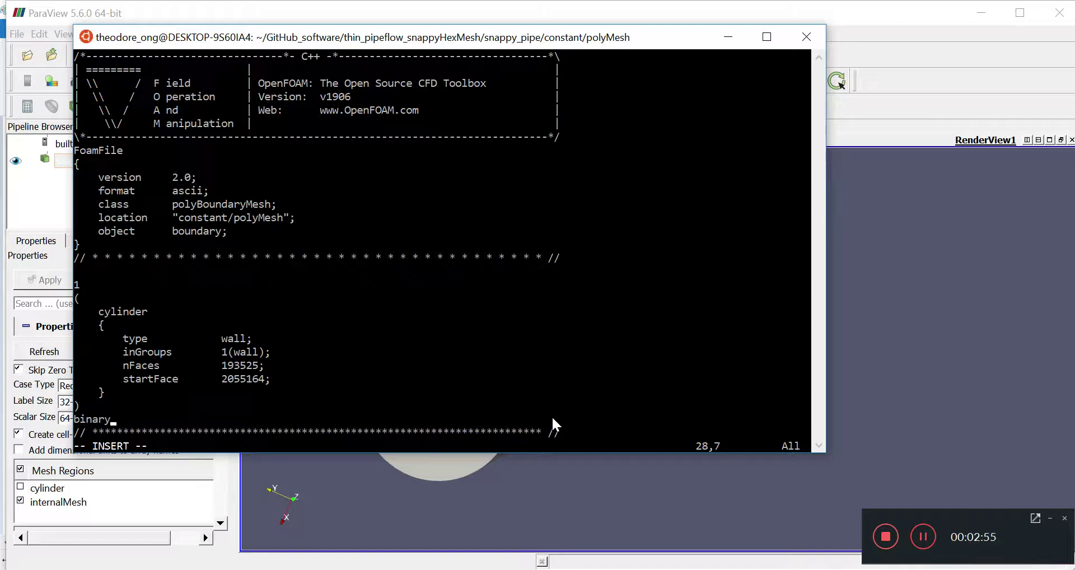
pyautogui.press('BackSpace')
pyautogui.press('BackSpace')
pyautogui.press('BackSpace')
pyautogui.press('BackSpace')
pyautogui.press('BackSpace')
pyautogui.press('BackSpace')
# Step: Leave insert mode and attempt to quit with :q, which raises E37
pyautogui.press('Escape')
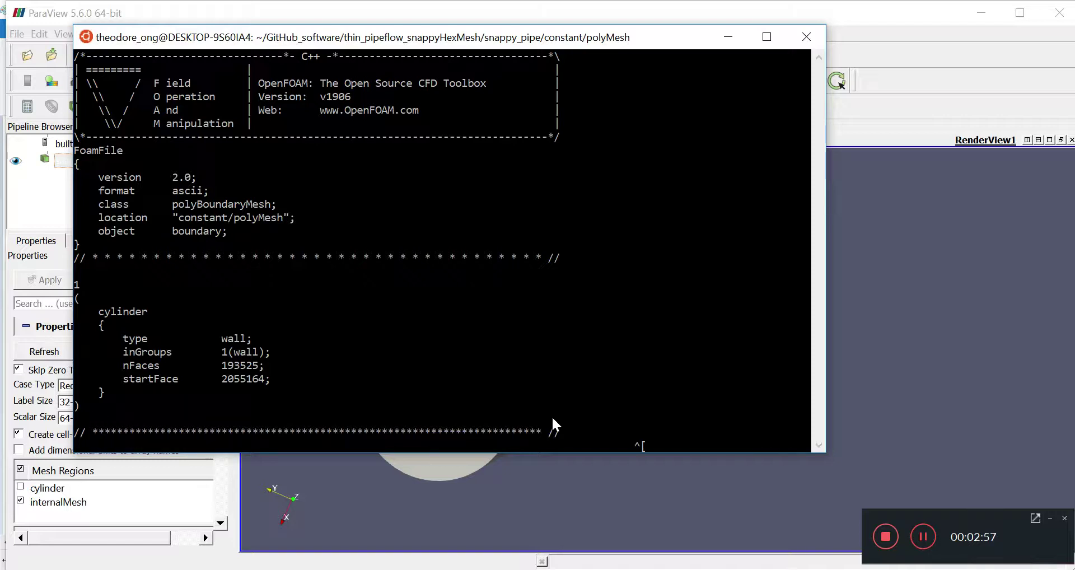
pyautogui.write(':q')
pyautogui.press('Return')
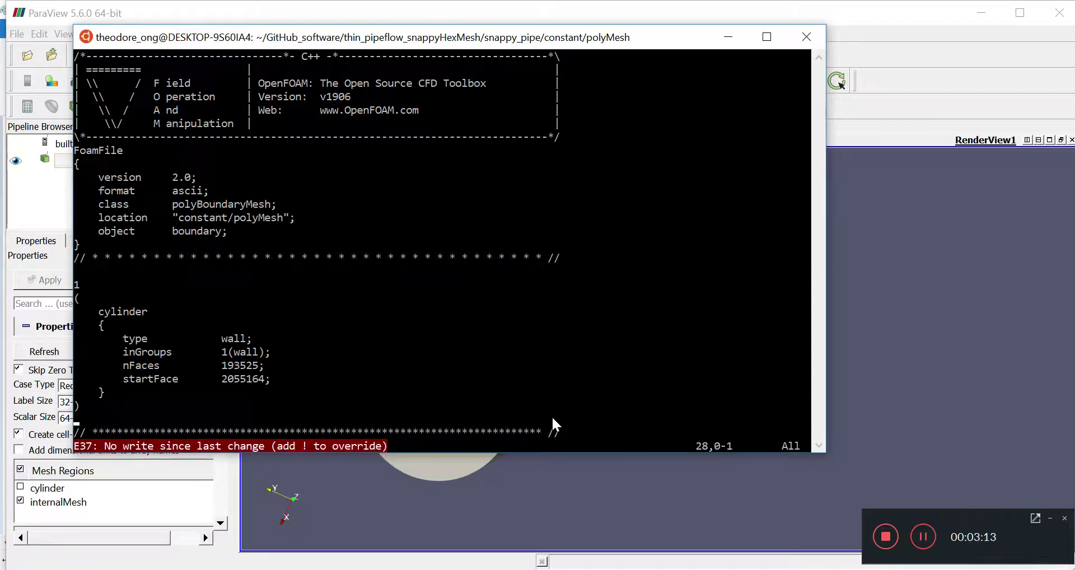
pyautogui.press('Escape')
# Step: Force-quit vim with :q!, list polyMesh, and go up to the constant folder
pyautogui.write(':q!')
pyautogui.press('Return')
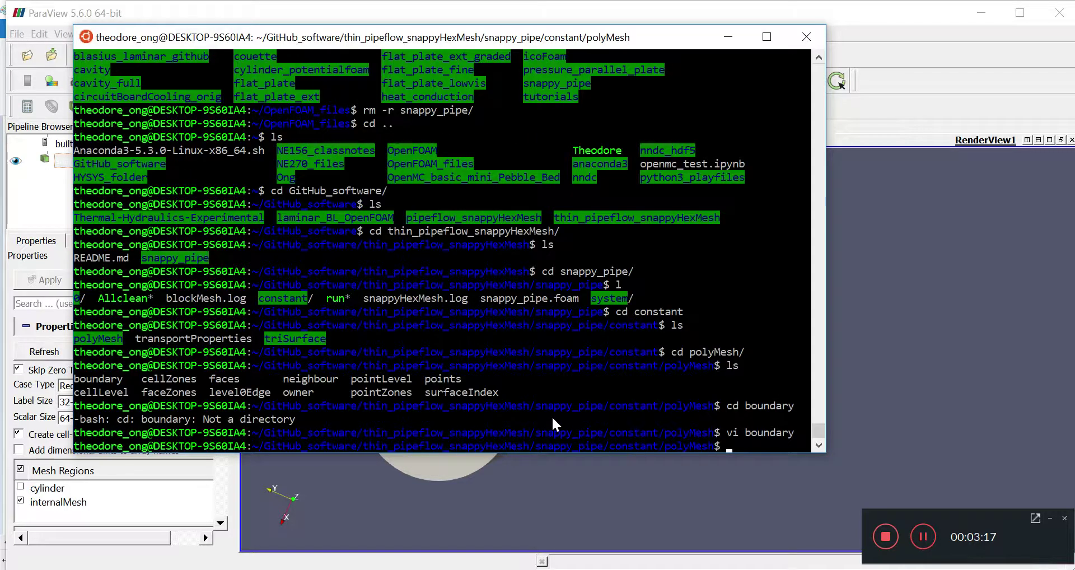
pyautogui.write('ls')
pyautogui.press('Return')
pyautogui.write('cd ..')
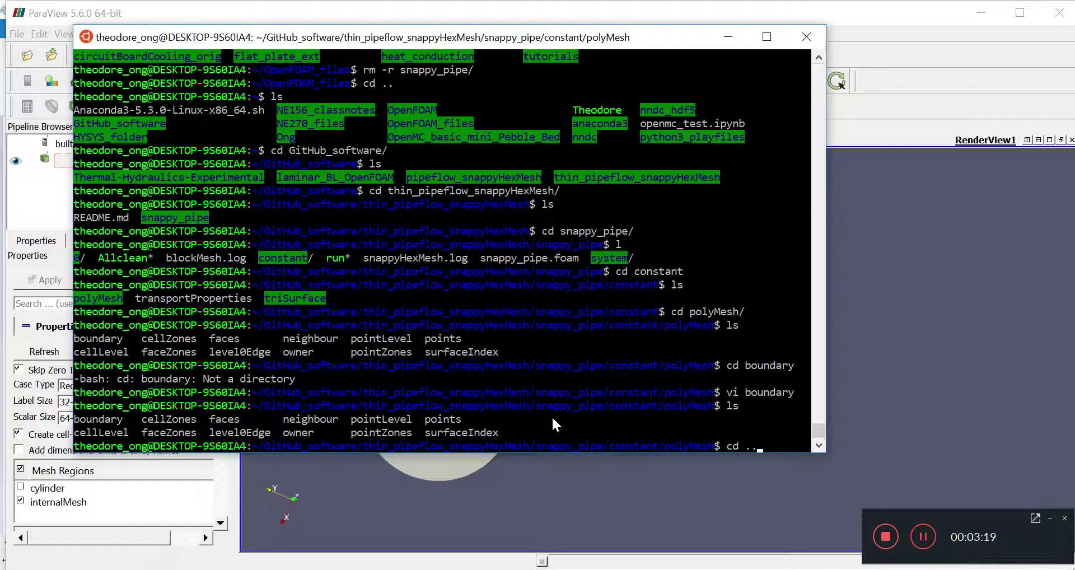
pyautogui.press('Return')
pyautogui.write('ls')
pyautogui.press('Return')
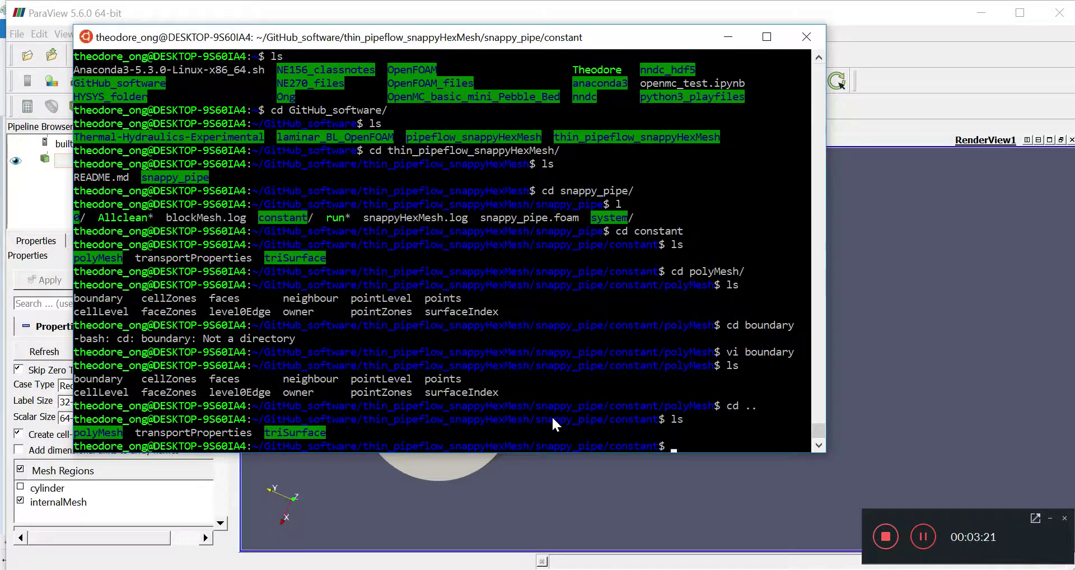
# Step: Open triSurface/cylinder.stl in vi
pyautogui.write('vi tri')
pyautogui.press('Tab')
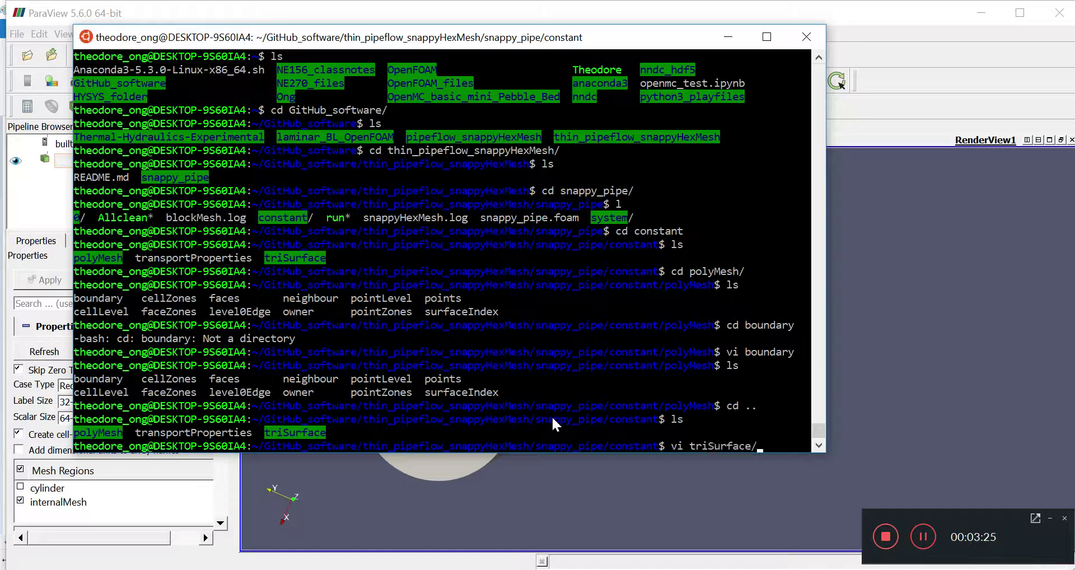
pyautogui.write('cy')
pyautogui.press('Tab')
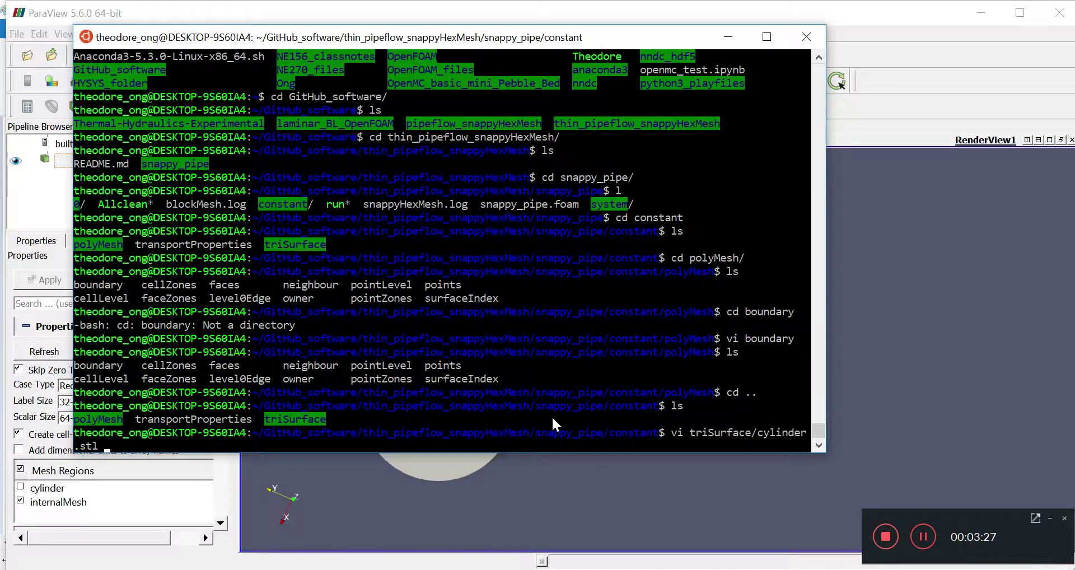
pyautogui.press('Return')
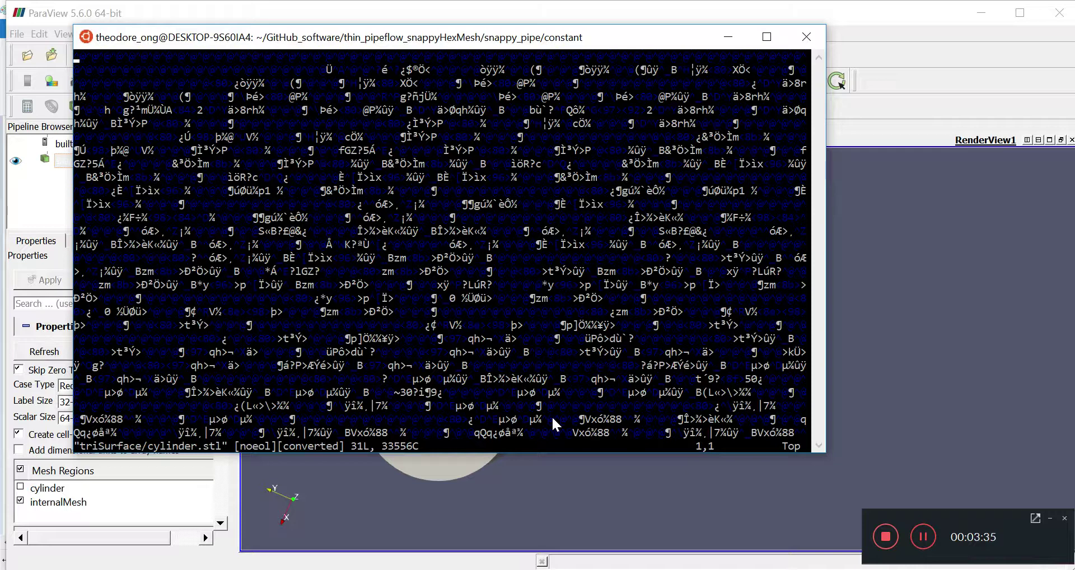
# Step: Quit vi, then list the snappy_pipe folder and its constant folder
pyautogui.write(':q')
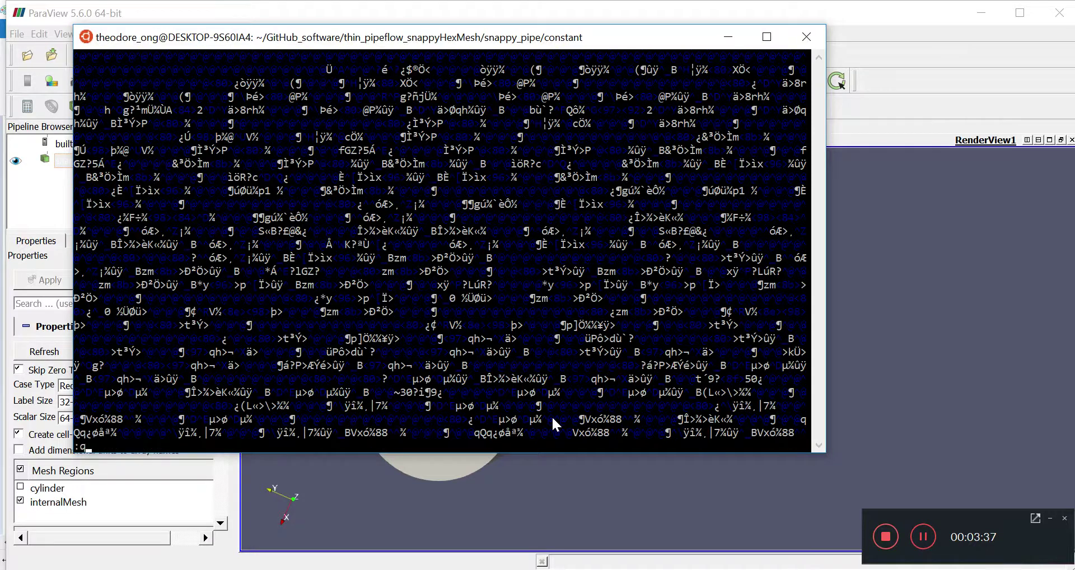
pyautogui.press('Return')
pyautogui.write('cd ..')
pyautogui.press('Return')
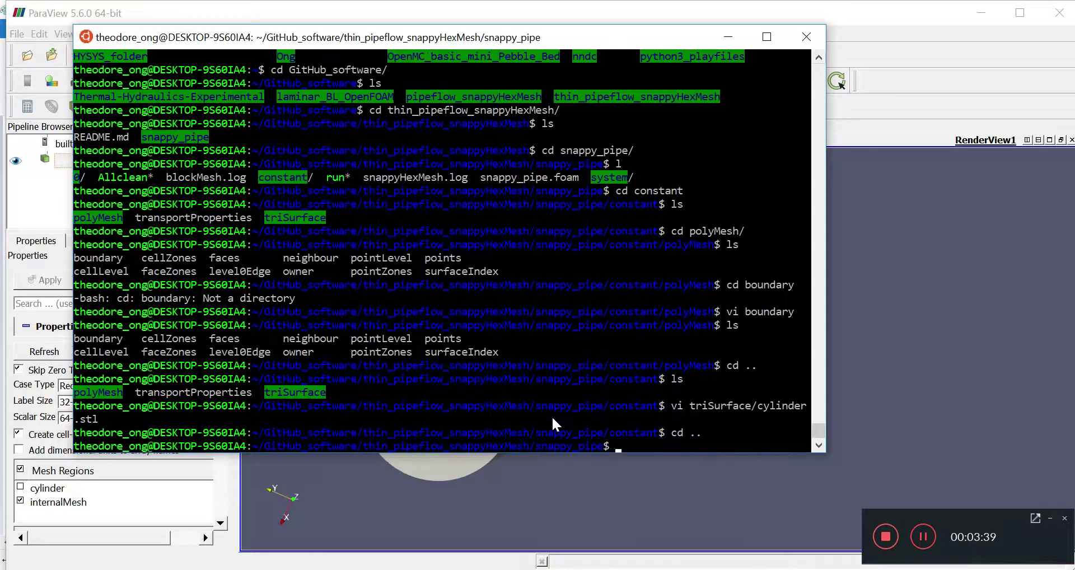
pyautogui.write('ls')
pyautogui.press('Return')
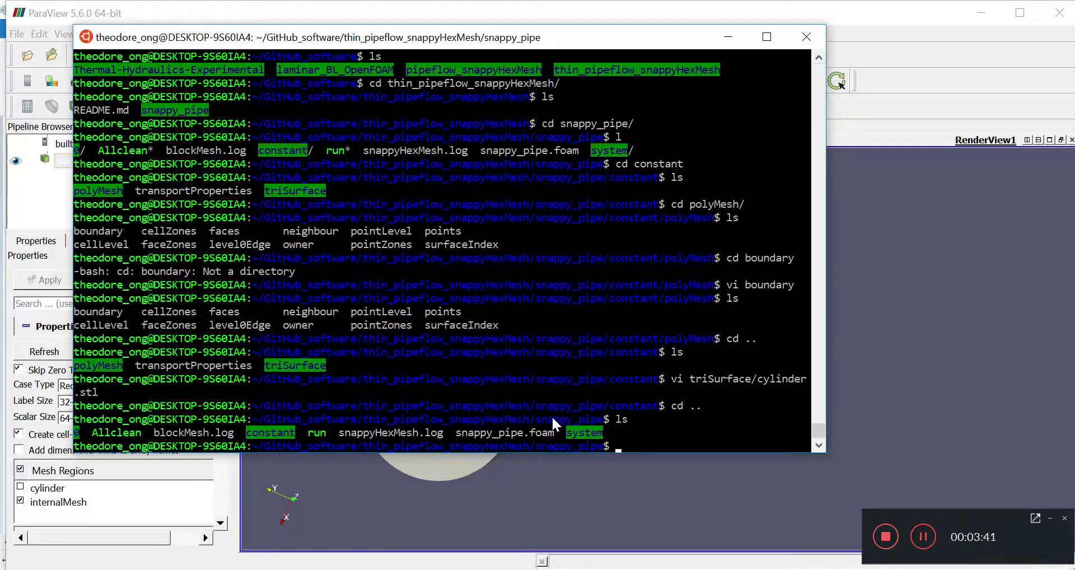
pyautogui.write('cd constant')
pyautogui.press('Return')
pyautogui.write('ls')
pyautogui.press('Return')
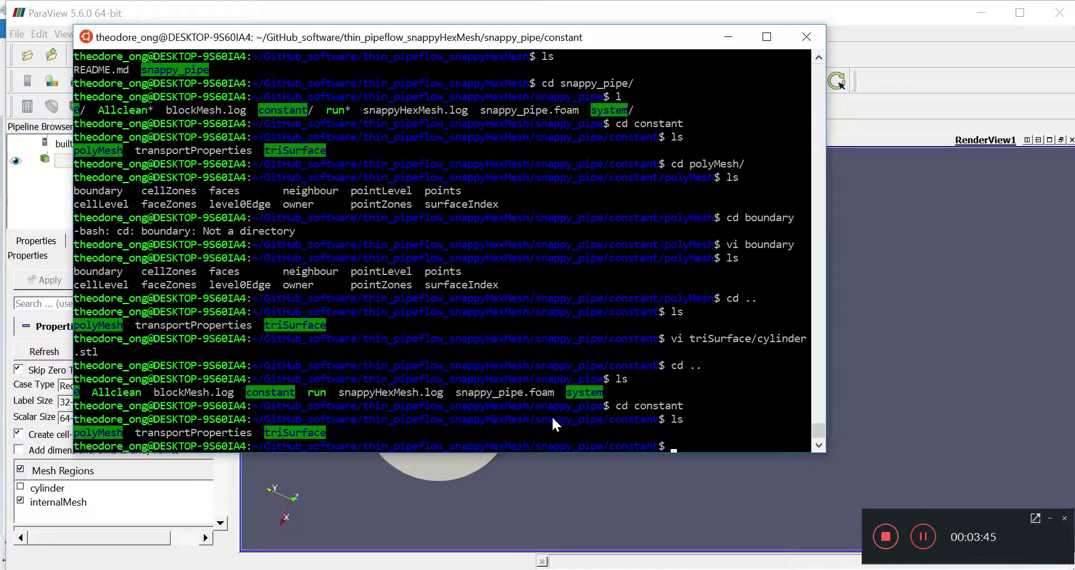
# Step: List the triSurface folder contents, then return to the constant folder
pyautogui.write('cd tr')
pyautogui.press('Tab')
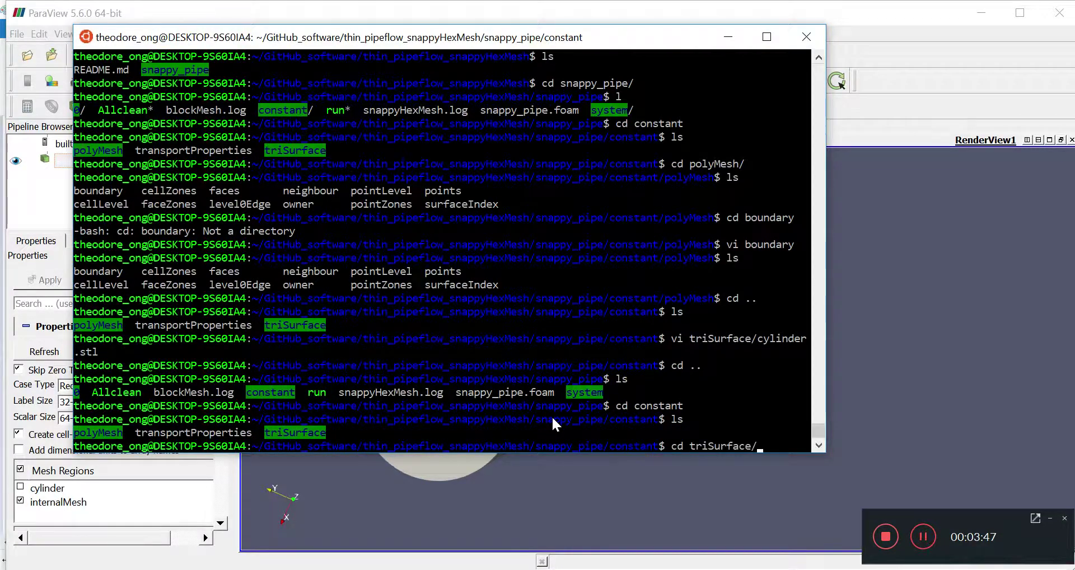
pyautogui.press('Return')
pyautogui.write('ls')
pyautogui.press('Return')
pyautogui.write('cd ..')
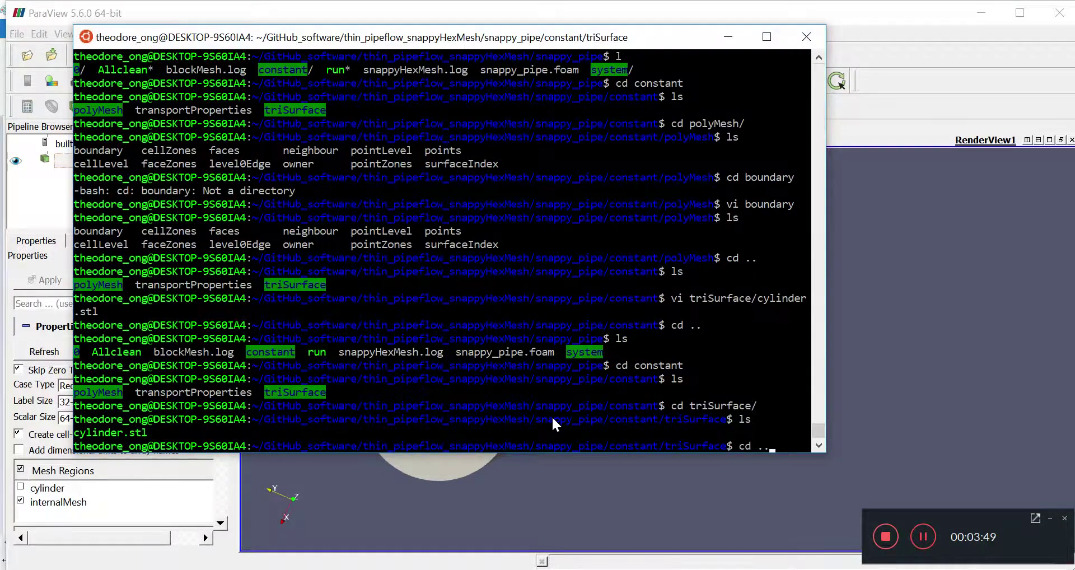
pyautogui.press('Return')
# Step: Open polyMesh/boundary in vi and select its patch list
pyautogui.write('vi pol')
pyautogui.press('Tab')
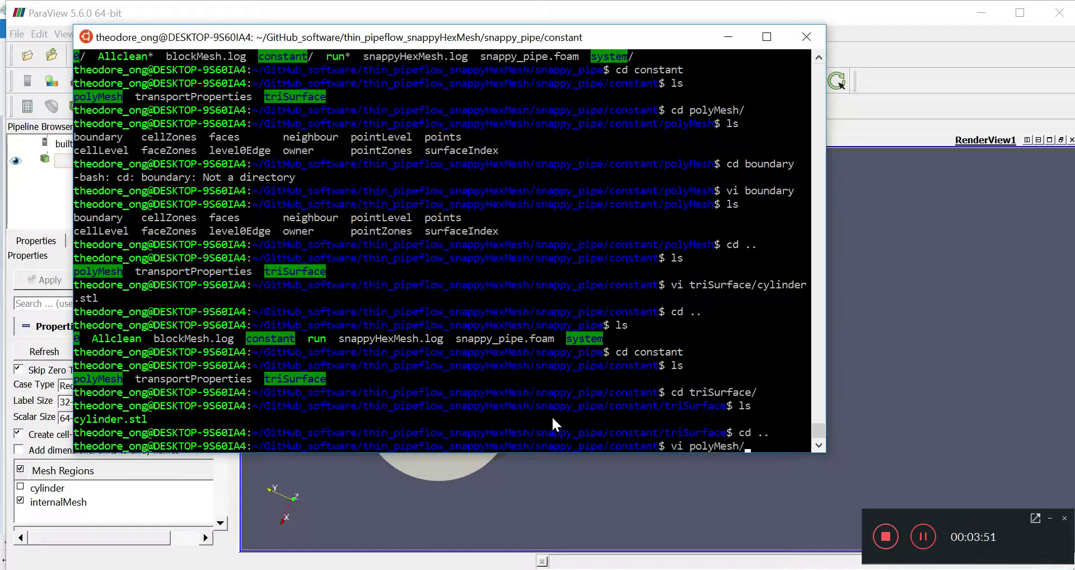
pyautogui.write('b')
pyautogui.press('Tab')
pyautogui.press('Return')
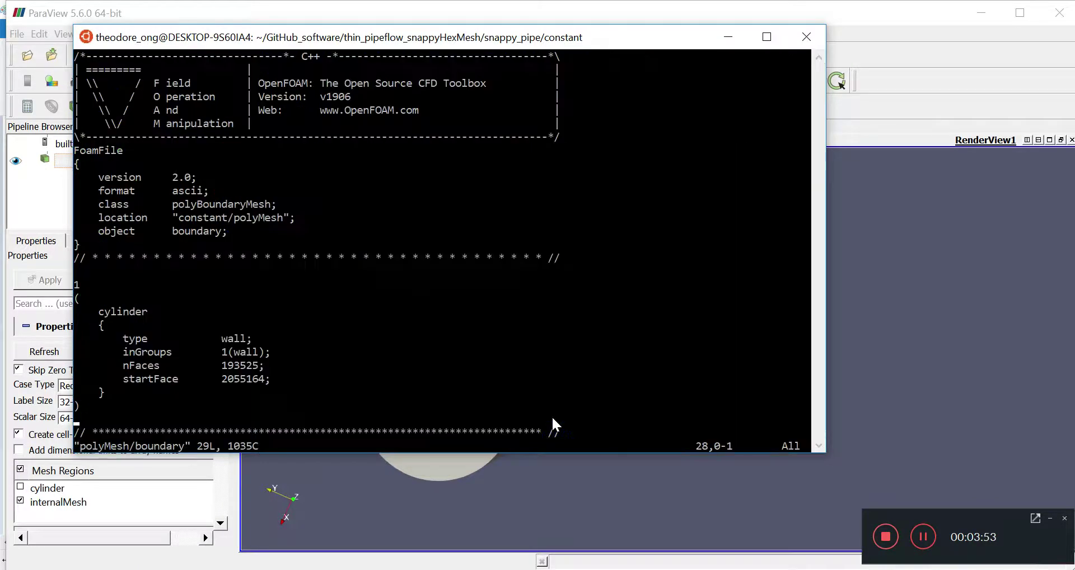
pyautogui.moveTo(78, 295); pyautogui.dragTo(101, 409)
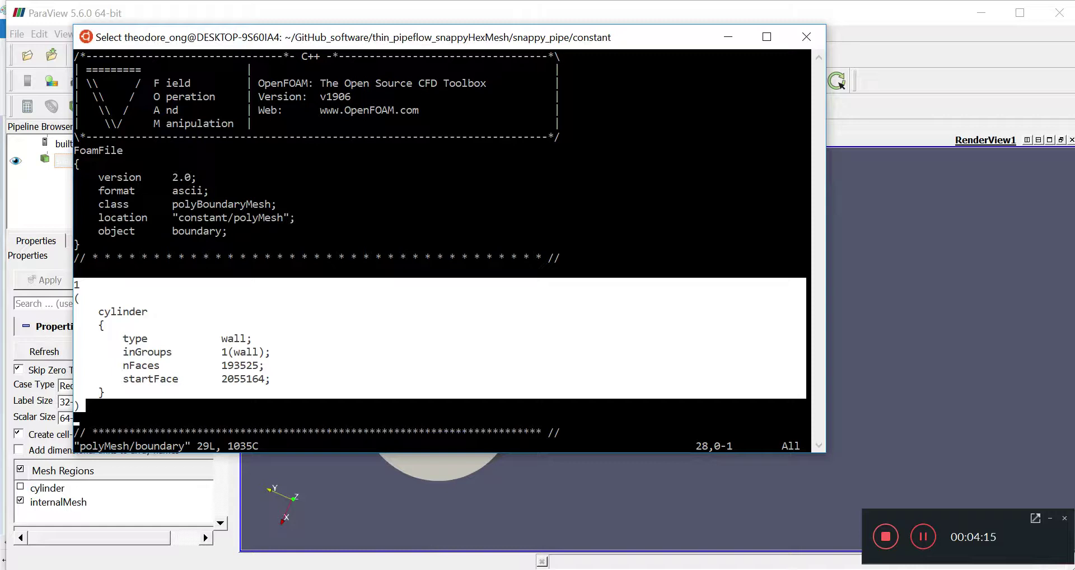
# Step: Glance at the Paint cylinder drawing, then return to the terminal and clear the selection
pyautogui.hotkey('alt', 'Tab')
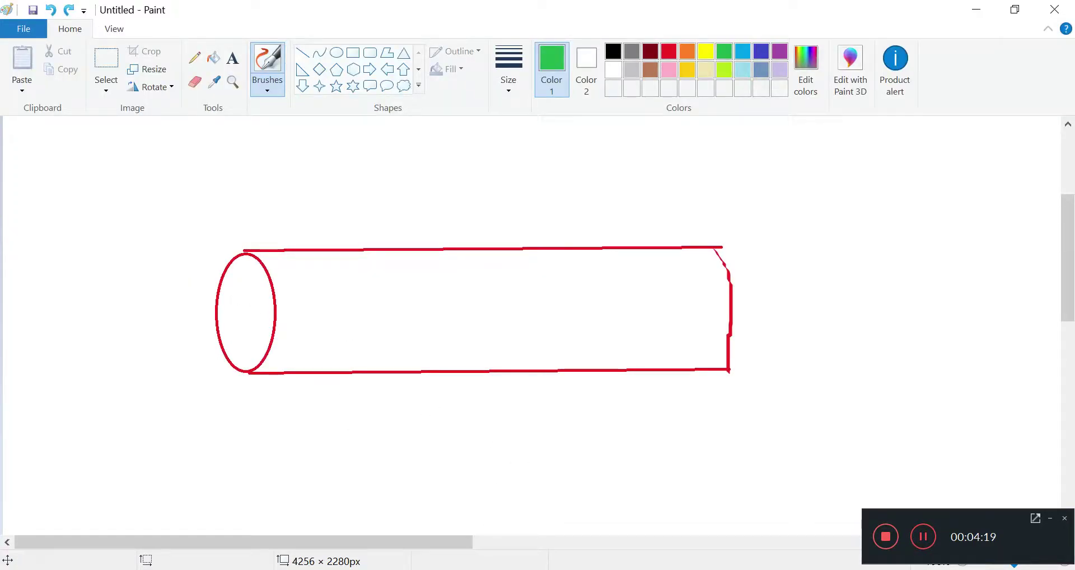
pyautogui.hotkey('alt', 'Tab')
pyautogui.rightClick(462, 370)
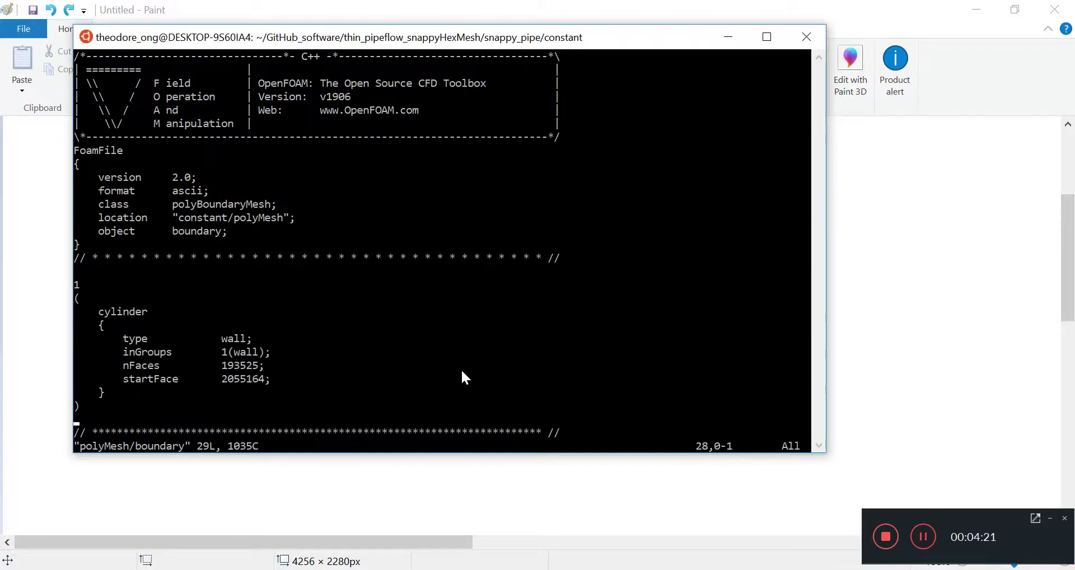
# Step: Close the snappy_pipe boundary file and list the home directory
pyautogui.write(':q')
pyautogui.press('Return')
pyautogui.write('cd ..')
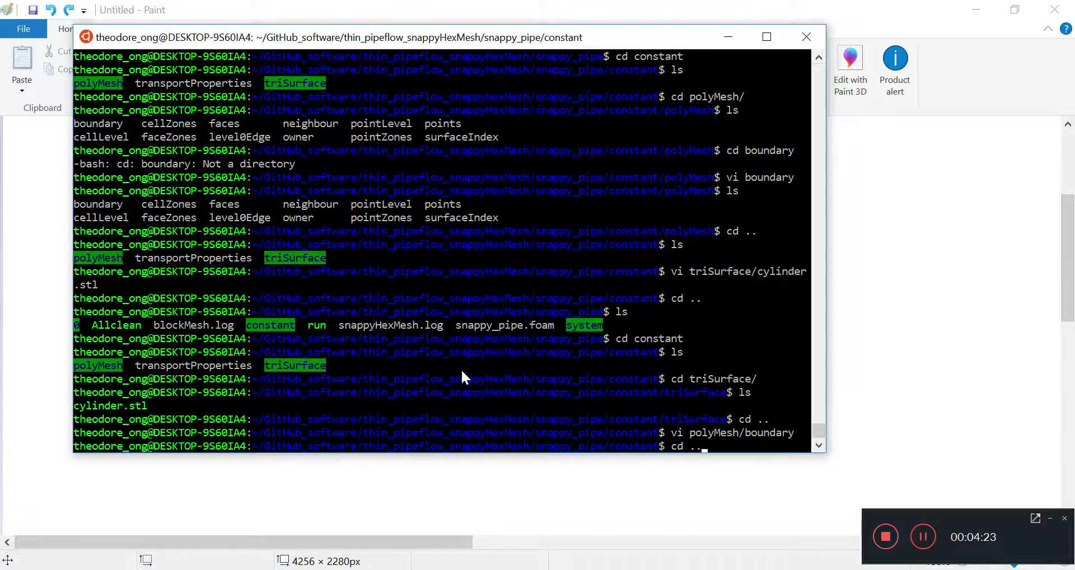
pyautogui.press('Return')
pyautogui.write('cd')
pyautogui.press('Return')
pyautogui.write('ls')
pyautogui.press('Return')
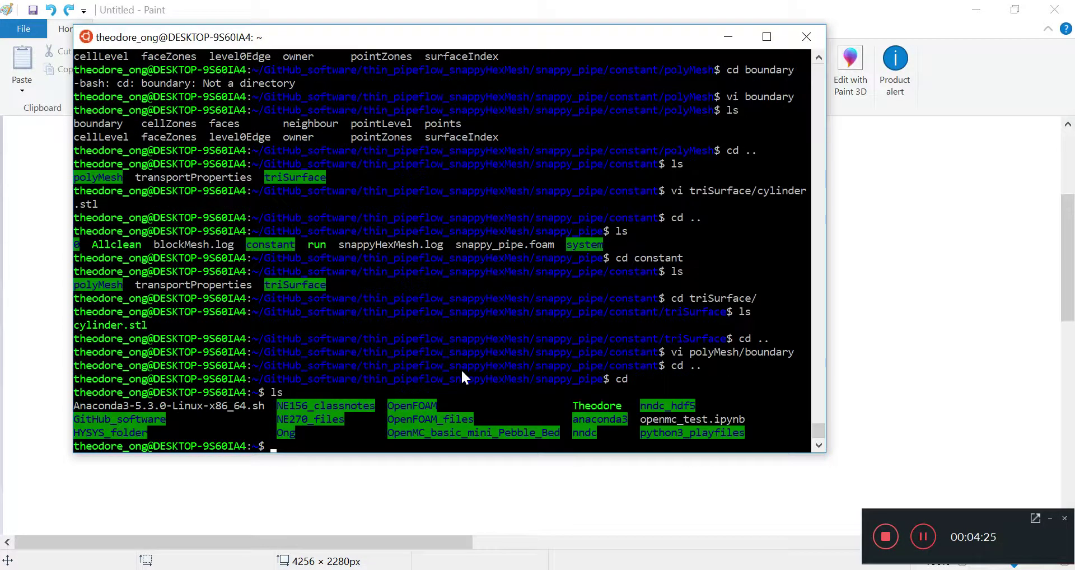
# Step: Enter OpenFOAM_files and then the cavity case, listing each folder
pyautogui.write('cd Open')
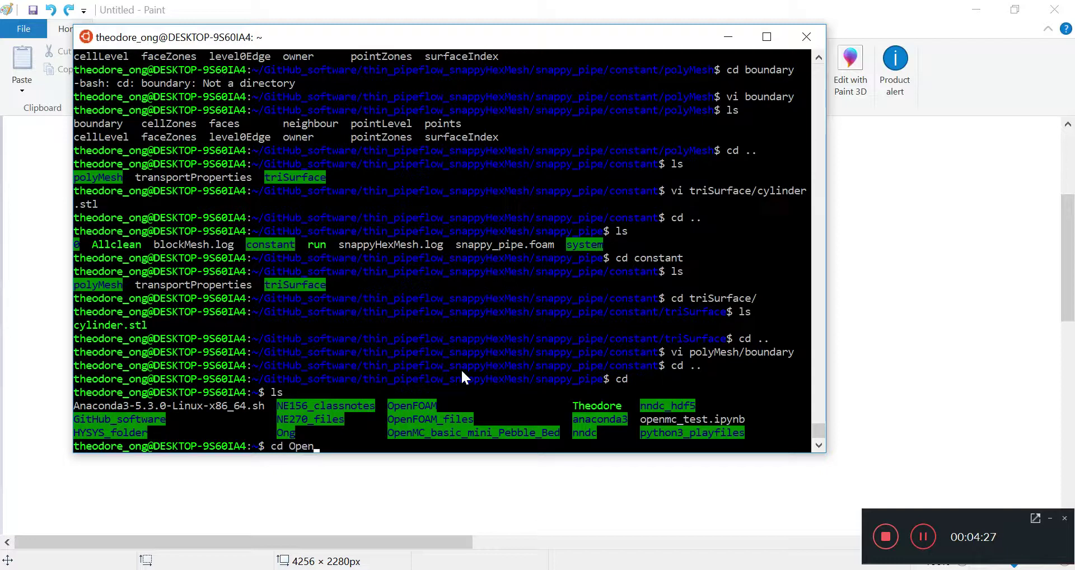
pyautogui.write('FOAM_files')
pyautogui.press('Return')
pyautogui.write('ls')
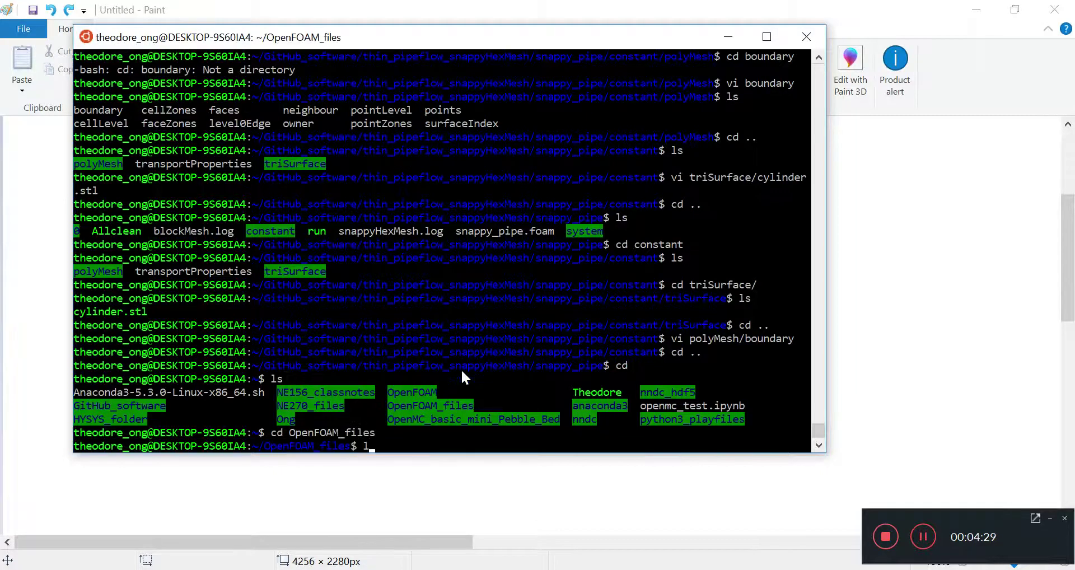
pyautogui.press('Return')
pyautogui.write('cd cavity')
pyautogui.press('Return')
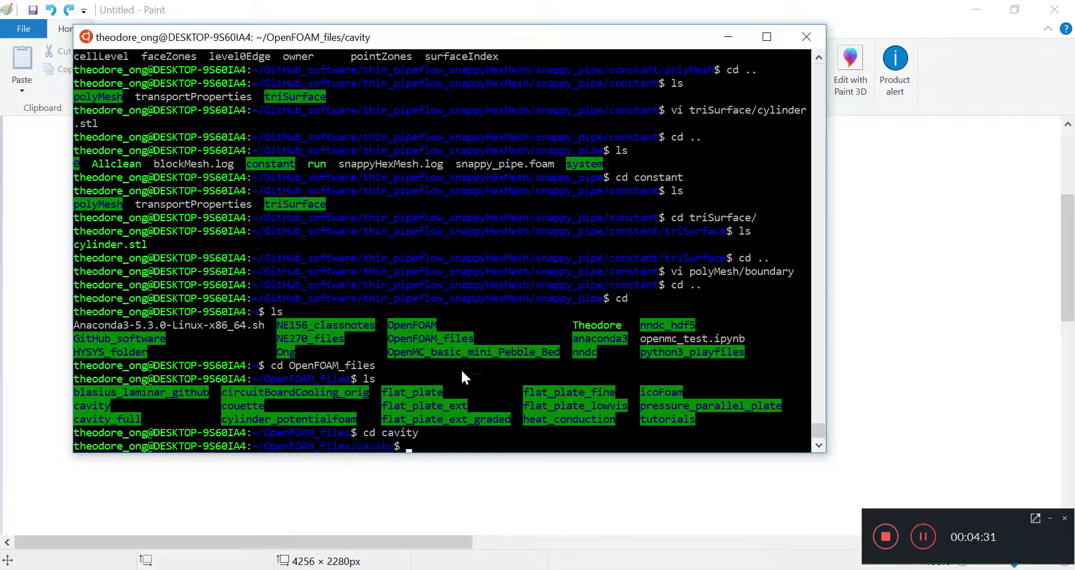
pyautogui.write('ls')
pyautogui.press('Return')
# Step: Go into cavity/constant/polyMesh and open the boundary file in vi
pyautogui.write('cd constant')
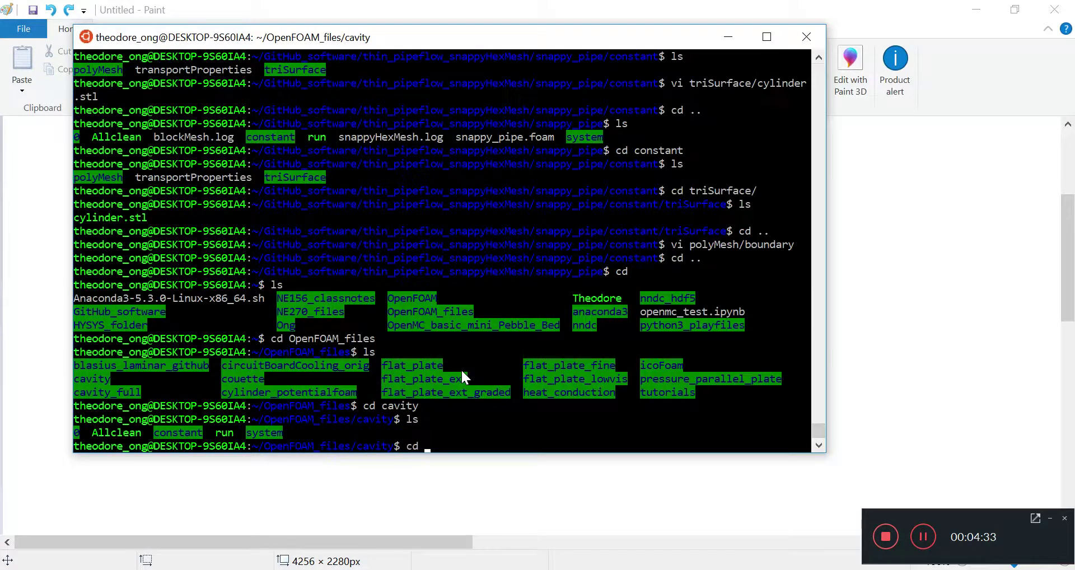
pyautogui.press('Return')
pyautogui.write('ls')
pyautogui.press('Return')
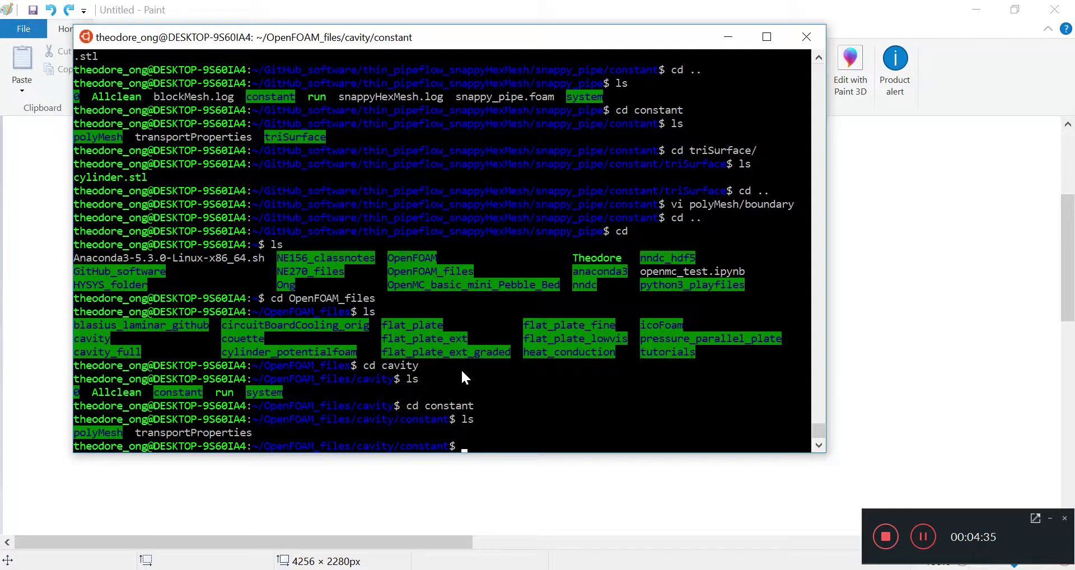
pyautogui.write('cd polyMesh/')
pyautogui.press('Return')
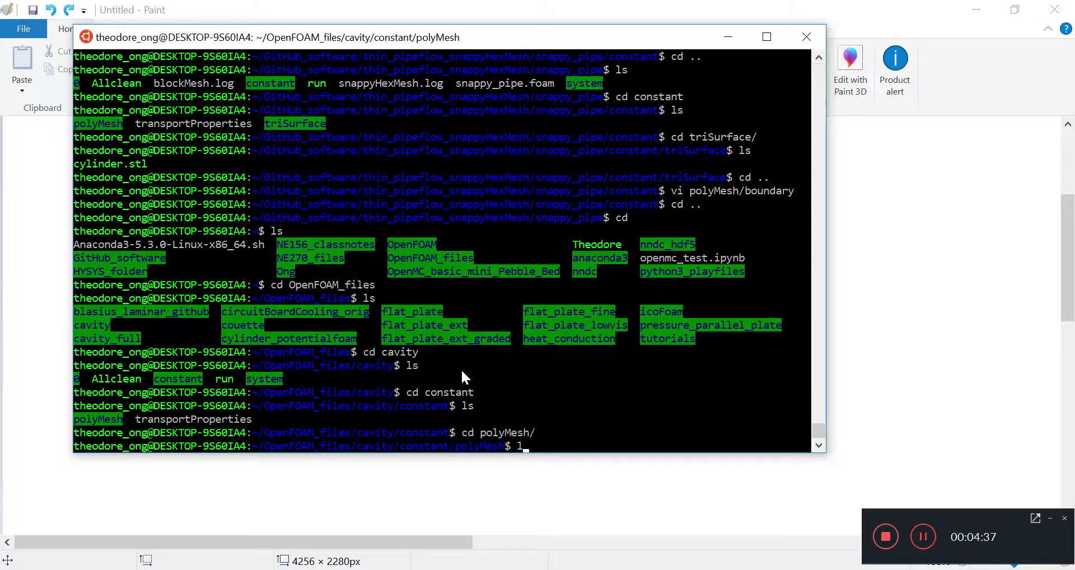
pyautogui.write('vi boundary')
pyautogui.press('Return')
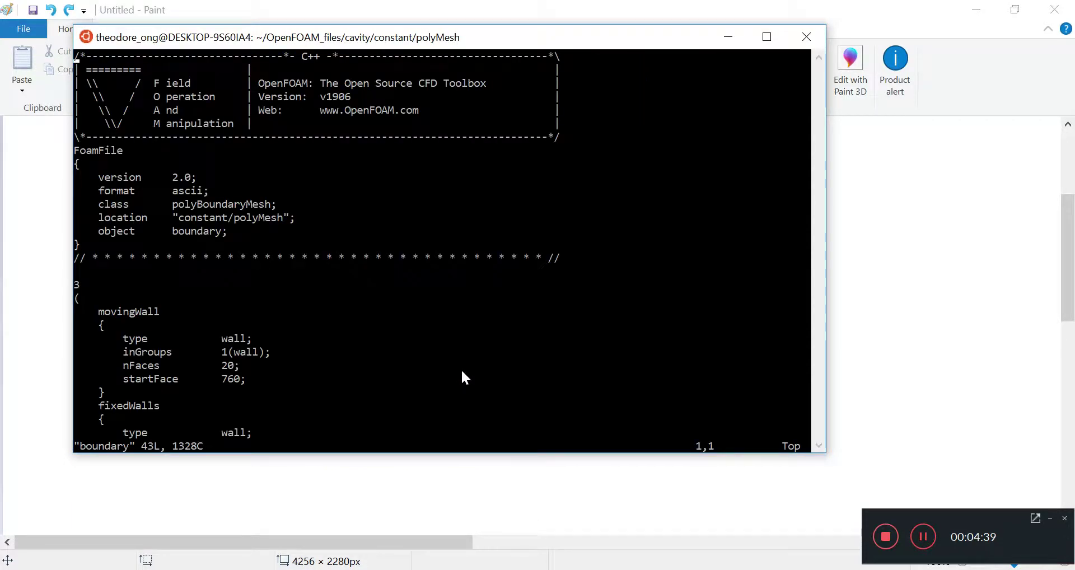
# Step: Highlight the movingWall, fixedWalls and frontAndBack patch entries in turn, then enter :q
pyautogui.press('Down')
pyautogui.press('Down')
pyautogui.press('Down')
pyautogui.press('Down')
pyautogui.press('Down')
pyautogui.press('Down')
pyautogui.press('Down')
pyautogui.press('Down')
pyautogui.press('Down')
pyautogui.press('Down')
pyautogui.press('Down')
pyautogui.press('Down')
pyautogui.press('Down')
pyautogui.press('Down')
pyautogui.press('Down')
pyautogui.press('Down')
pyautogui.press('Down')
pyautogui.press('Down')
pyautogui.press('Down')
pyautogui.press('Down')
pyautogui.press('Down')
pyautogui.press('Down')
pyautogui.press('Down')
pyautogui.press('Down')
pyautogui.press('Down')
pyautogui.press('Down')
pyautogui.press('Down')
pyautogui.press('Down')
pyautogui.press('Down')
pyautogui.press('Down')
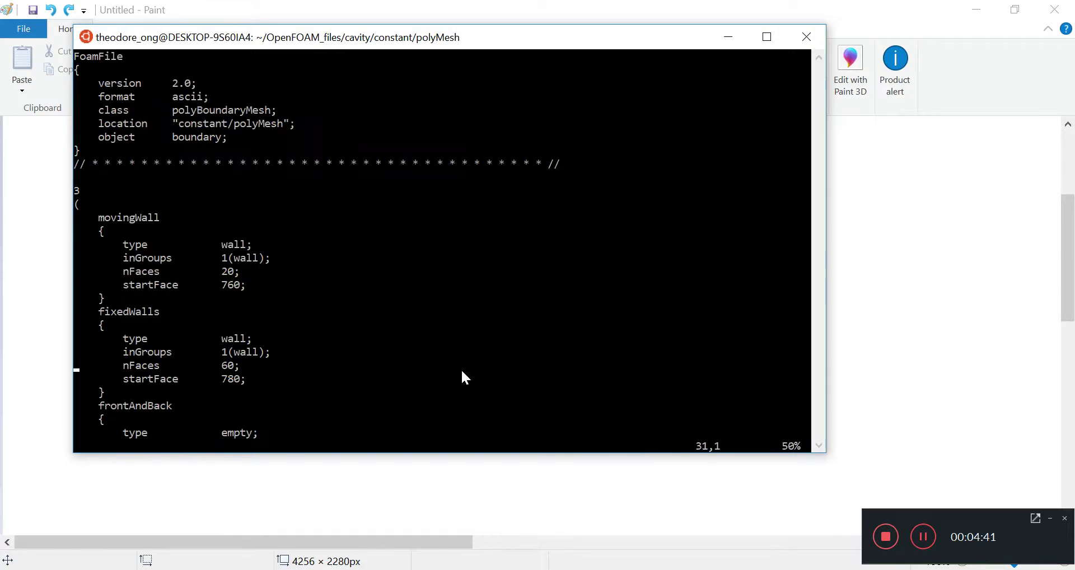
pyautogui.moveTo(89, 217); pyautogui.dragTo(256, 287)
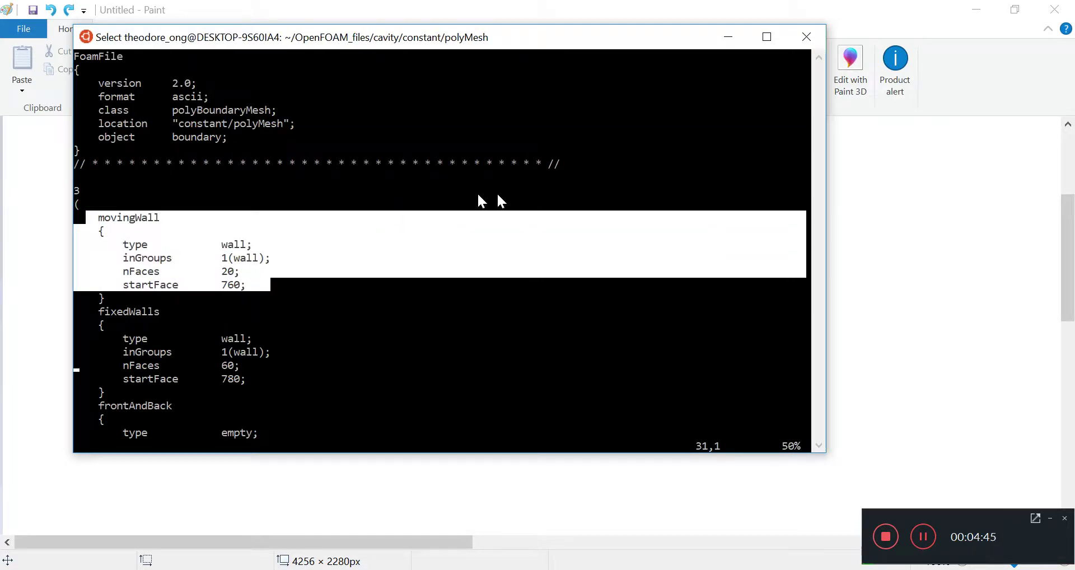
pyautogui.moveTo(101, 311); pyautogui.dragTo(254, 383)
pyautogui.click(101, 406)
pyautogui.moveTo(155, 431); pyautogui.dragTo(362, 402)
pyautogui.press('Return')
pyautogui.press('Down')
pyautogui.press('Down')
pyautogui.press('Down')
pyautogui.press('Down')
pyautogui.press('Down')
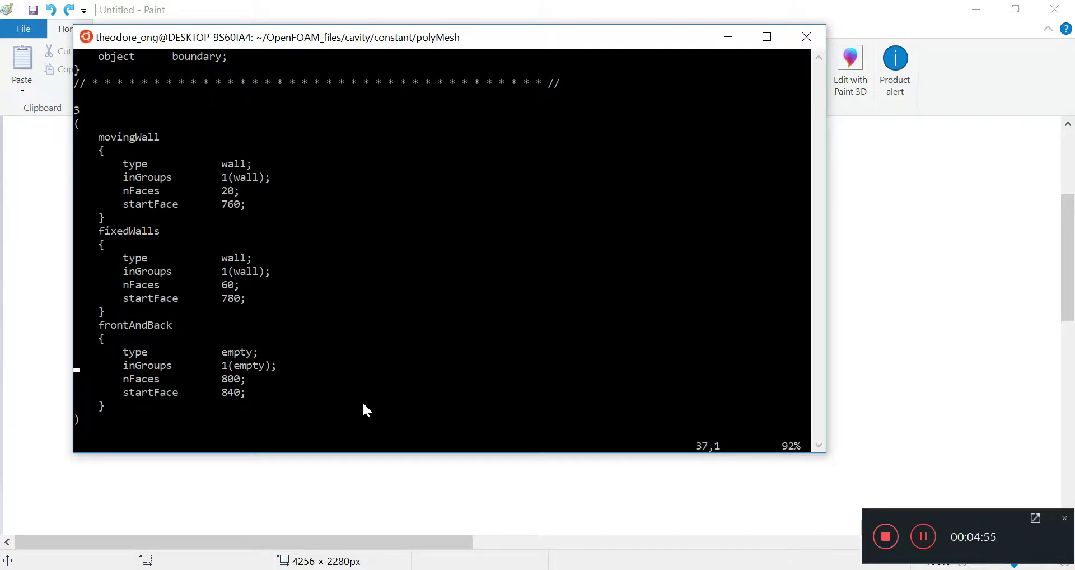
pyautogui.write(':q')
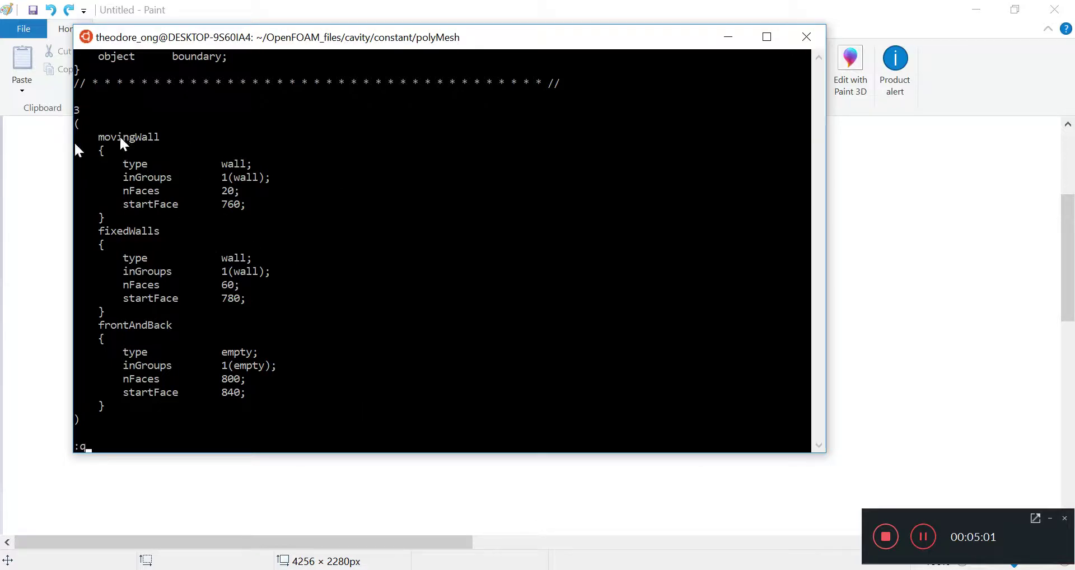
# Step: Highlight all three patch entries, then draw the green box's left edge and top face in Paint
pyautogui.moveTo(99, 132); pyautogui.dragTo(283, 380)
pyautogui.click(913, 198)
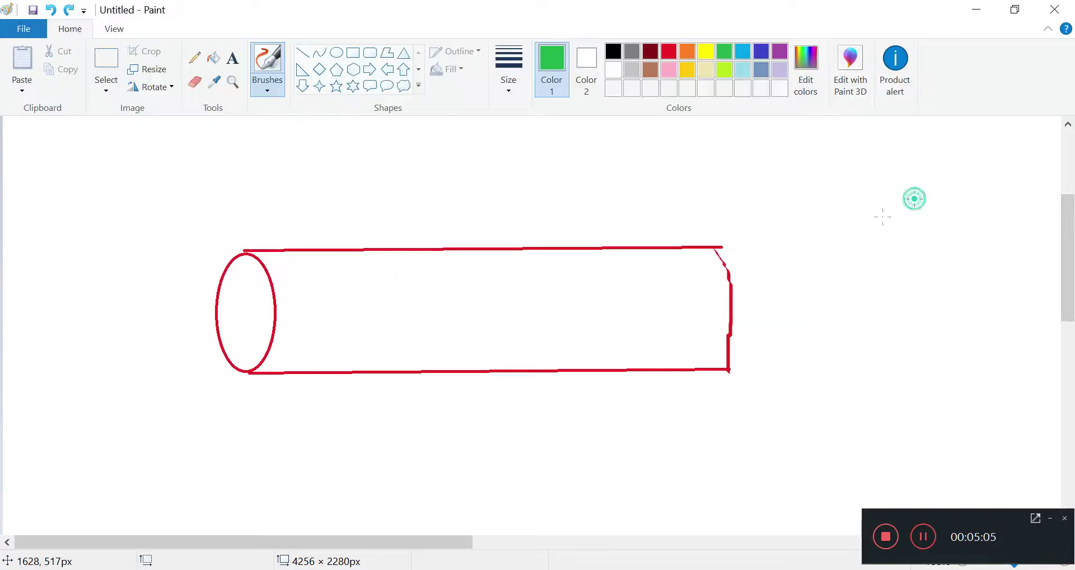
pyautogui.moveTo(811, 147)
pyautogui.mouseDown()
pyautogui.moveTo(822, 335)
pyautogui.moveTo(1001, 334)
pyautogui.moveTo(977, 139)
pyautogui.moveTo(760, 144)
pyautogui.moveTo(840, 126)
pyautogui.mouseUp()
pyautogui.hotkey('ctrl', 'z')
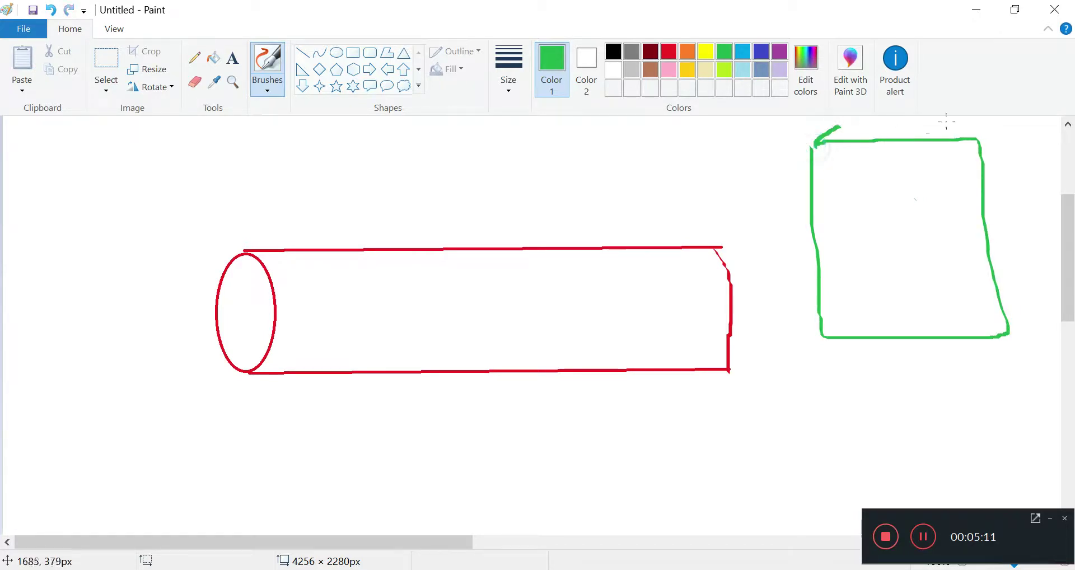
pyautogui.moveTo(976, 138)
pyautogui.mouseDown()
pyautogui.moveTo(989, 128)
pyautogui.moveTo(839, 126)
pyautogui.mouseUp()
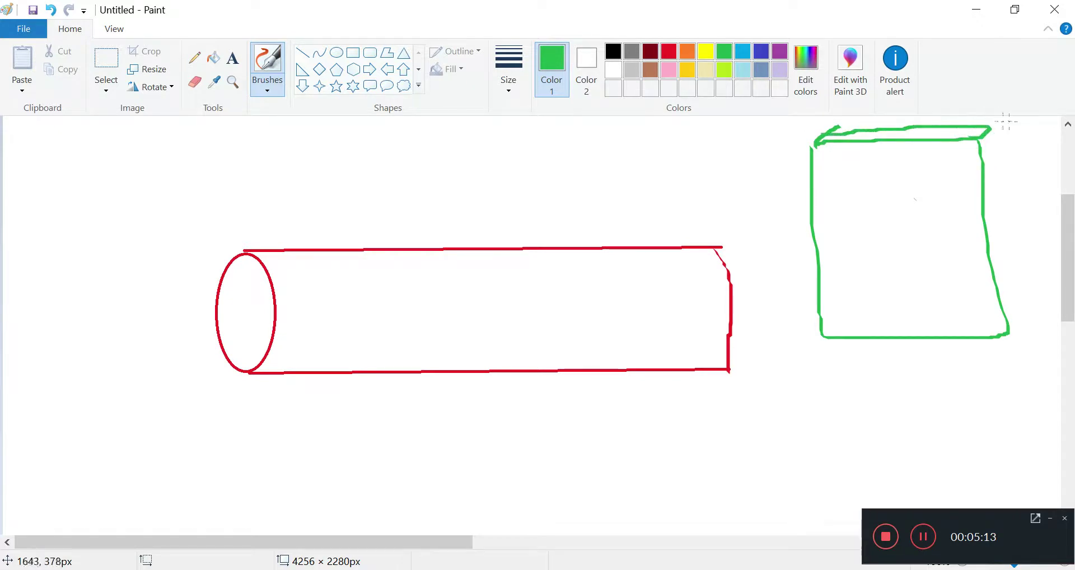
# Step: Add the green box's right side face, an A inside it, and small marks nearby
pyautogui.moveTo(991, 145); pyautogui.dragTo(1007, 322)
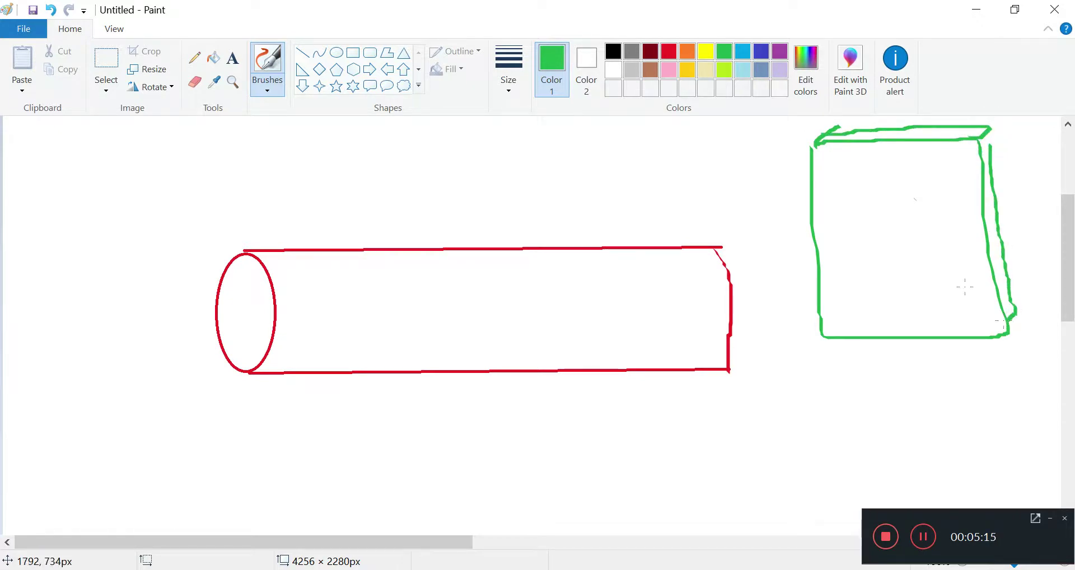
pyautogui.moveTo(864, 222); pyautogui.dragTo(874, 227)
pyautogui.moveTo(806, 214); pyautogui.dragTo(800, 225)
pyautogui.click(918, 358)
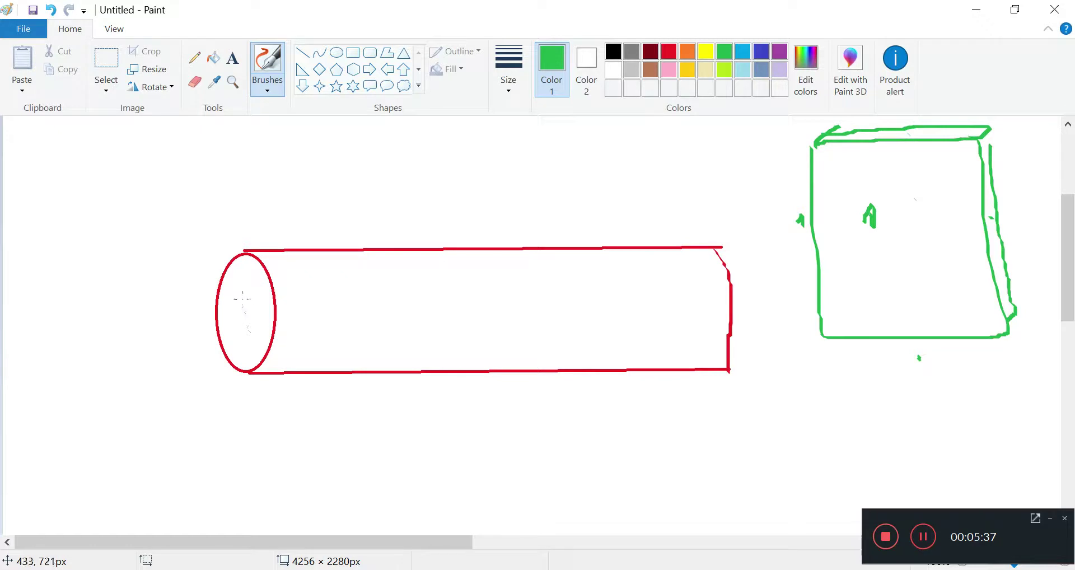
# Step: Brush green marks in both cylinder ends, then draw a dark blue middle ring and end outlines
pyautogui.moveTo(239, 263)
pyautogui.mouseDown()
pyautogui.moveTo(247, 309)
pyautogui.moveTo(264, 310)
pyautogui.moveTo(251, 352)
pyautogui.mouseUp()
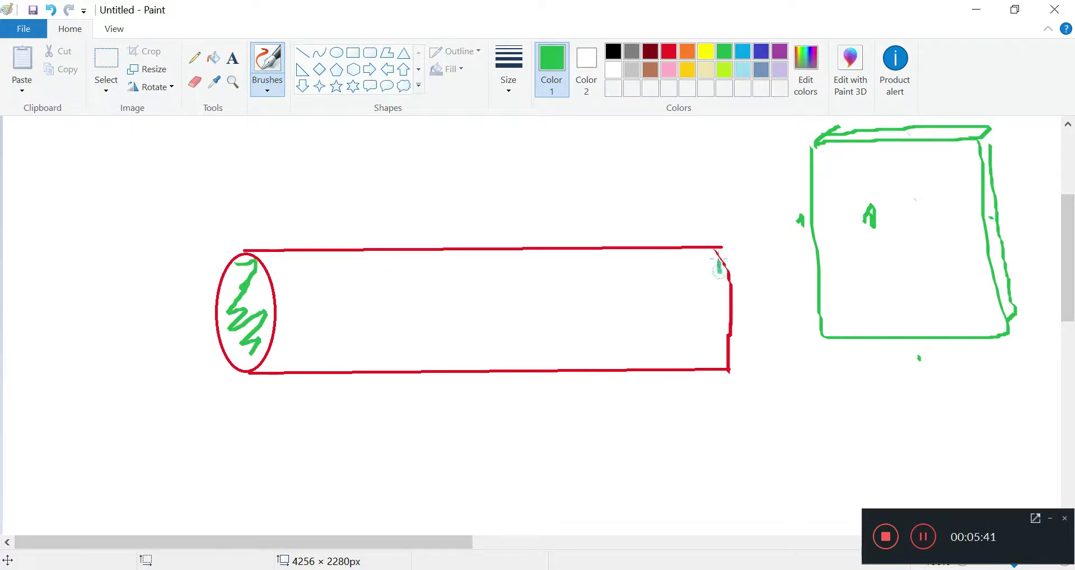
pyautogui.moveTo(718, 259); pyautogui.dragTo(728, 363)
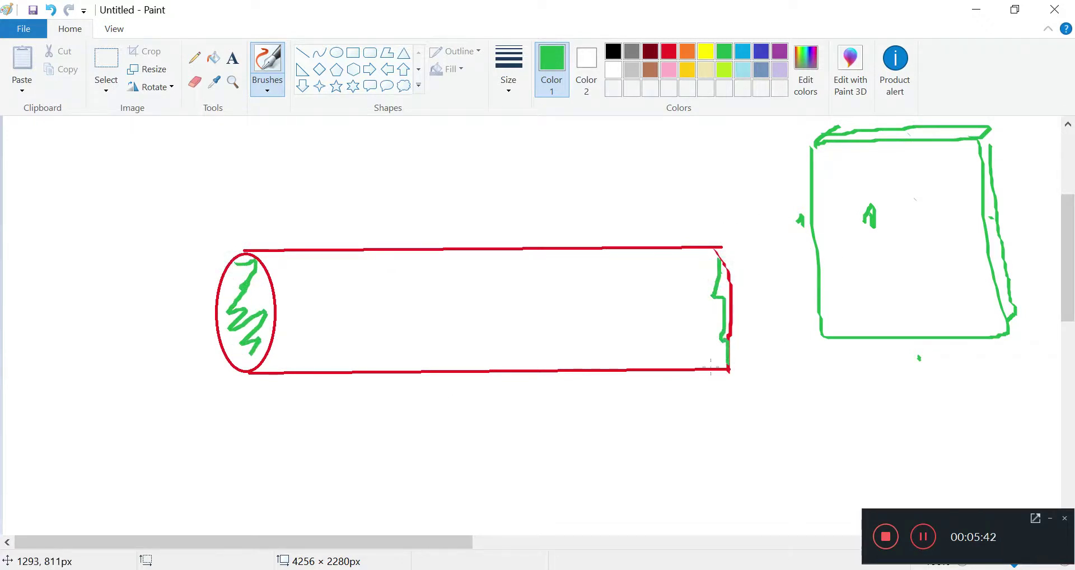
pyautogui.click(760, 51)
pyautogui.moveTo(398, 242)
pyautogui.mouseDown()
pyautogui.moveTo(426, 274)
pyautogui.moveTo(432, 327)
pyautogui.moveTo(418, 375)
pyautogui.mouseUp()
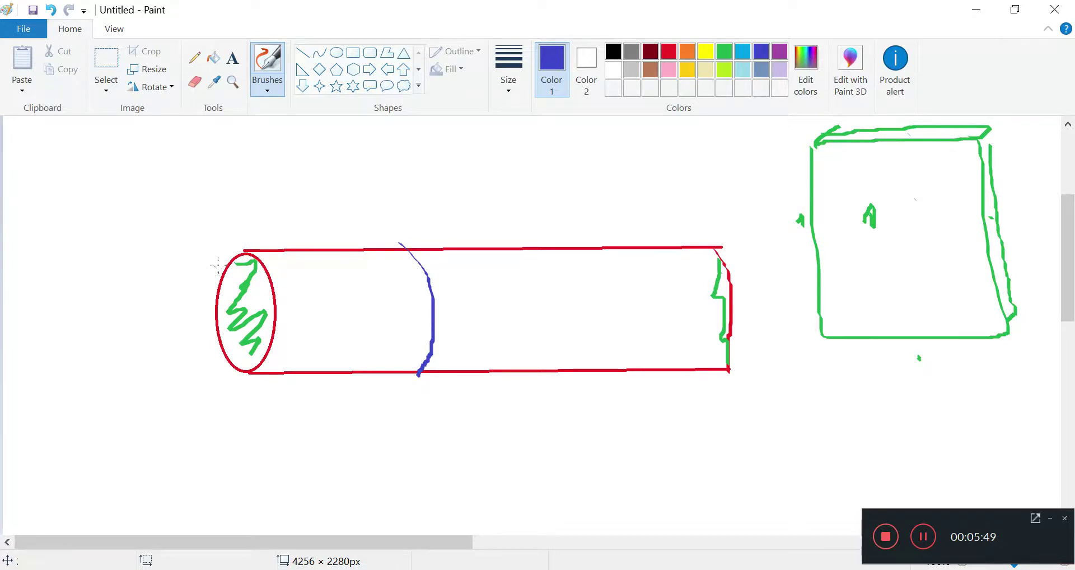
pyautogui.moveTo(239, 250)
pyautogui.mouseDown()
pyautogui.moveTo(198, 312)
pyautogui.moveTo(217, 372)
pyautogui.moveTo(275, 365)
pyautogui.moveTo(285, 305)
pyautogui.moveTo(258, 249)
pyautogui.moveTo(233, 244)
pyautogui.mouseUp()
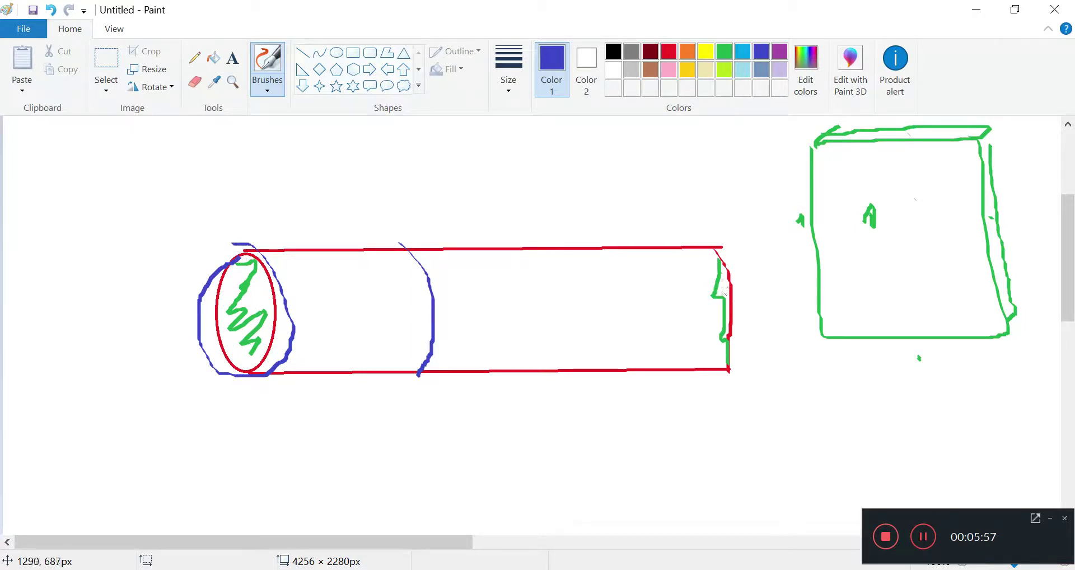
pyautogui.moveTo(719, 246)
pyautogui.mouseDown()
pyautogui.moveTo(686, 284)
pyautogui.moveTo(712, 360)
pyautogui.moveTo(746, 341)
pyautogui.moveTo(748, 274)
pyautogui.moveTo(717, 265)
pyautogui.mouseUp()
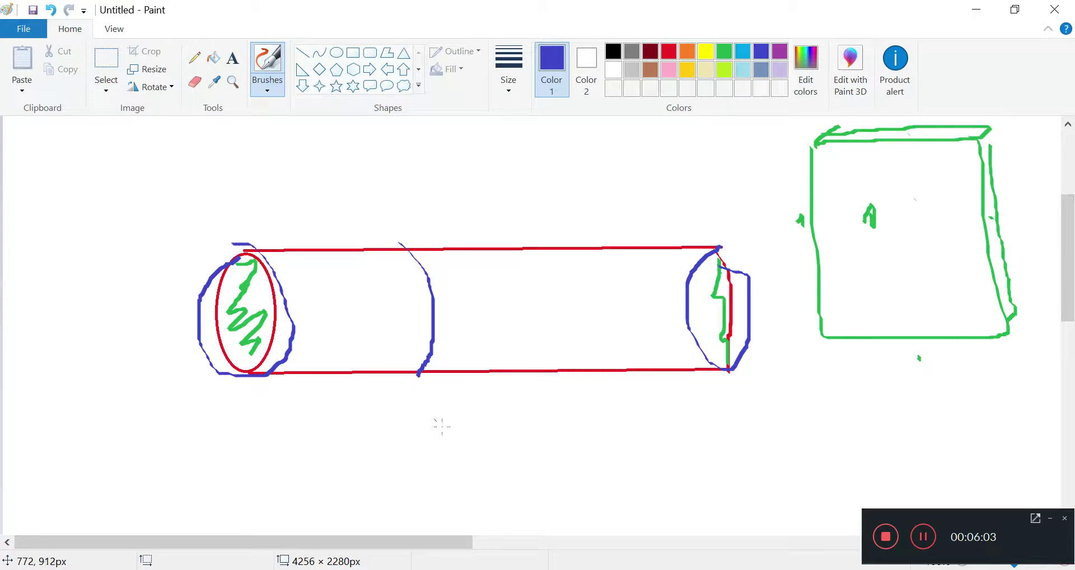
# Step: Draw the first blue box's edges and top face below the cylinder
pyautogui.scroll(-2, 441, 426)
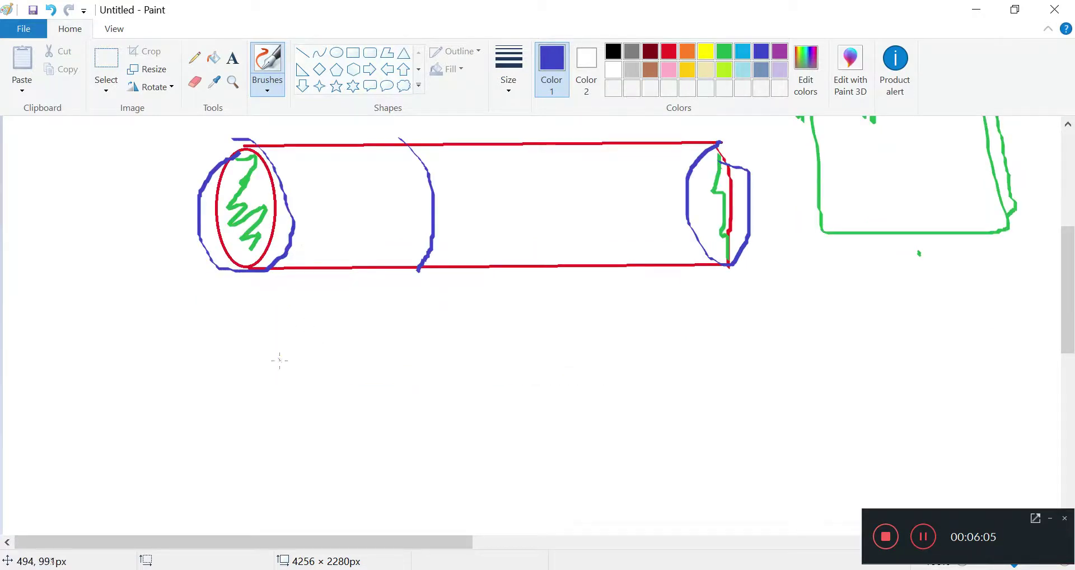
pyautogui.moveTo(244, 341); pyautogui.dragTo(247, 422)
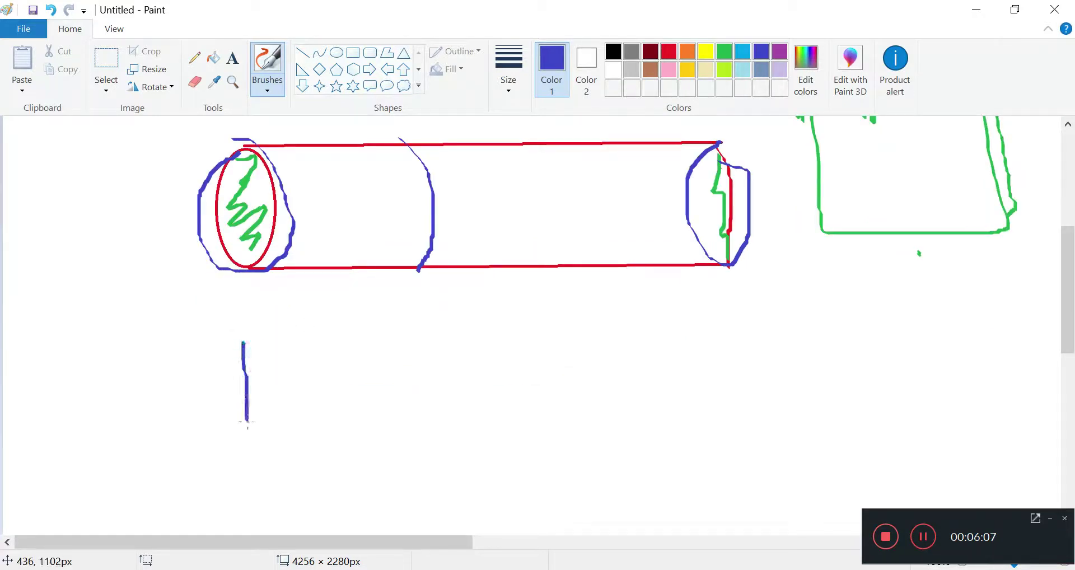
pyautogui.moveTo(240, 337)
pyautogui.mouseDown()
pyautogui.moveTo(300, 337)
pyautogui.moveTo(320, 402)
pyautogui.moveTo(284, 430)
pyautogui.moveTo(247, 430)
pyautogui.mouseUp()
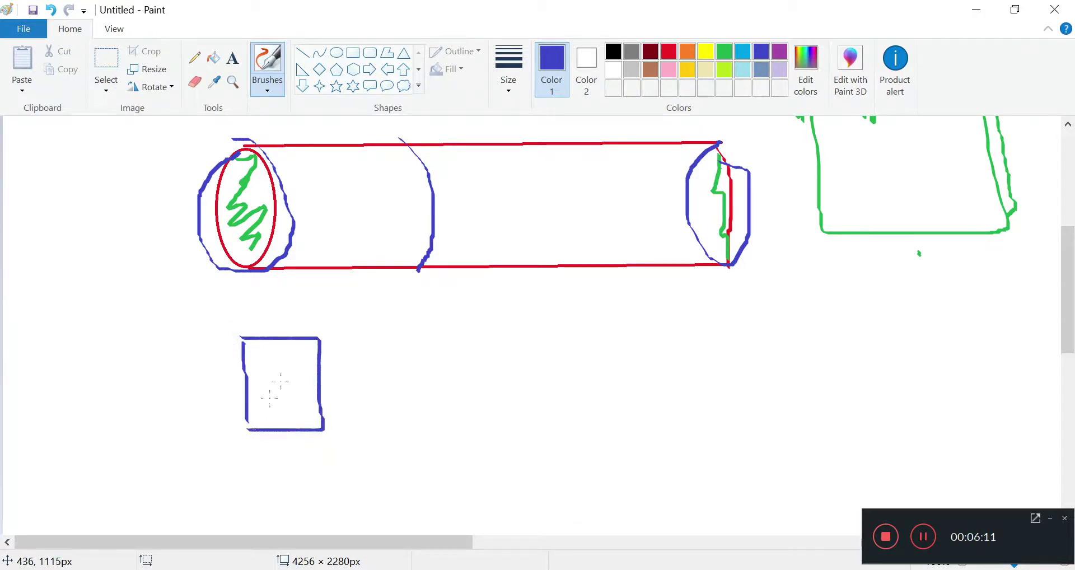
pyautogui.moveTo(311, 340)
pyautogui.mouseDown()
pyautogui.moveTo(336, 320)
pyautogui.moveTo(244, 322)
pyautogui.moveTo(248, 337)
pyautogui.mouseUp()
pyautogui.moveTo(349, 321)
pyautogui.mouseDown()
pyautogui.moveTo(352, 412)
pyautogui.moveTo(325, 435)
pyautogui.mouseUp()
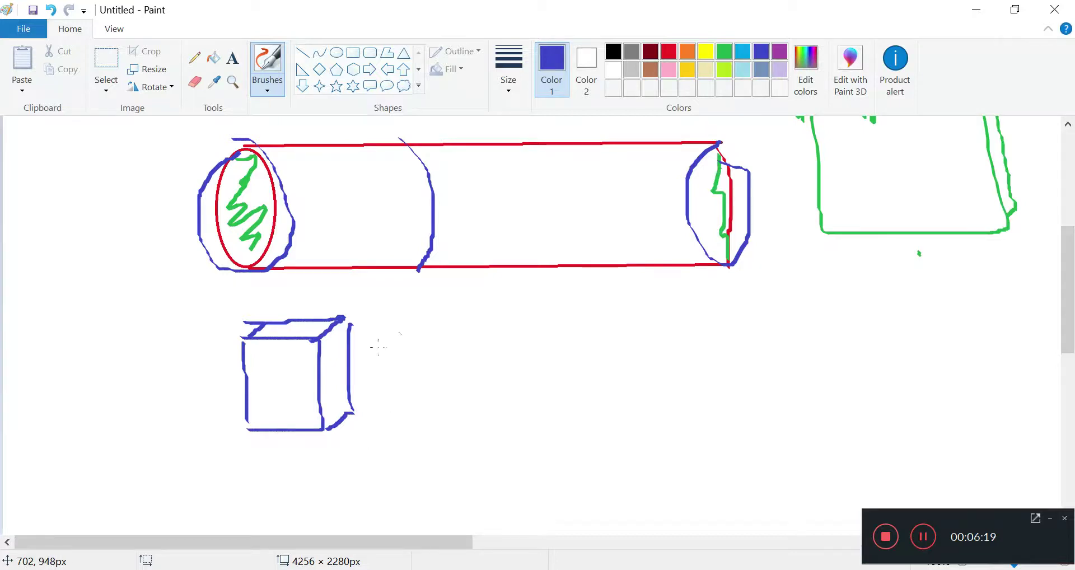
# Step: Add a second blue box joined to the first, then undo the stray strokes
pyautogui.moveTo(345, 313)
pyautogui.mouseDown()
pyautogui.moveTo(429, 312)
pyautogui.moveTo(395, 348)
pyautogui.mouseUp()
pyautogui.moveTo(316, 347)
pyautogui.mouseDown()
pyautogui.moveTo(378, 336)
pyautogui.moveTo(388, 421)
pyautogui.mouseUp()
pyautogui.click(316, 431)
pyautogui.moveTo(317, 431); pyautogui.dragTo(378, 431)
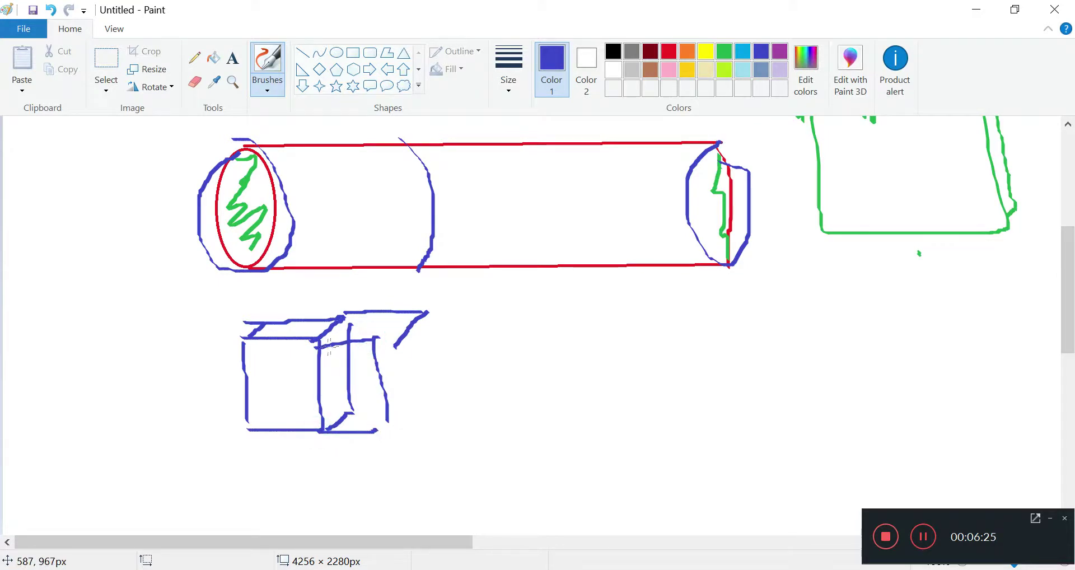
pyautogui.moveTo(316, 347); pyautogui.dragTo(391, 348)
pyautogui.moveTo(429, 311)
pyautogui.mouseDown()
pyautogui.moveTo(429, 381)
pyautogui.moveTo(390, 459)
pyautogui.mouseUp()
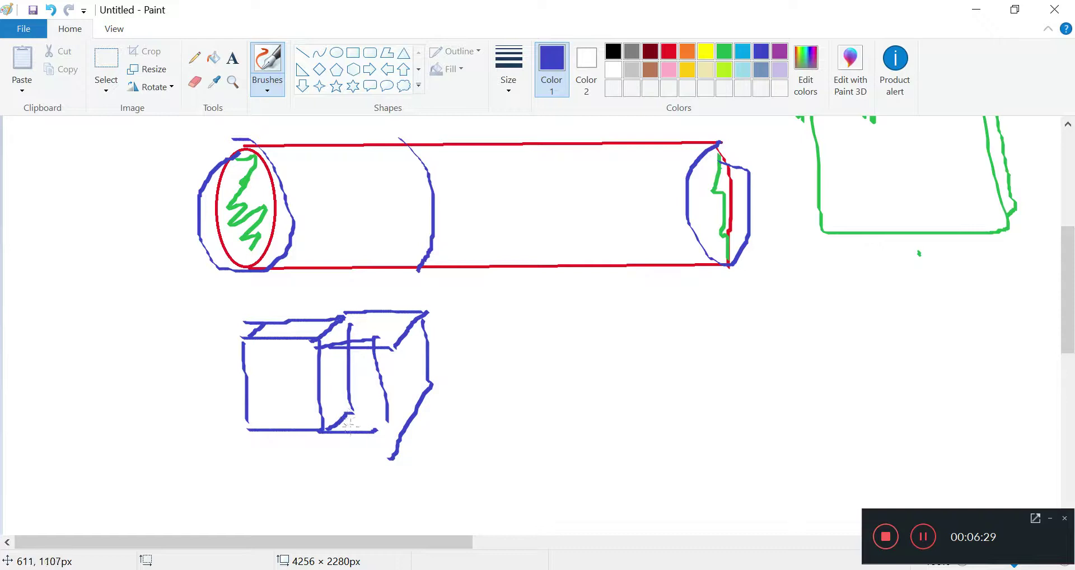
pyautogui.moveTo(340, 444)
pyautogui.mouseDown()
pyautogui.moveTo(392, 442)
pyautogui.moveTo(431, 386)
pyautogui.mouseUp()
pyautogui.hotkey('ctrl', 'z')
pyautogui.hotkey('ctrl', 'z')
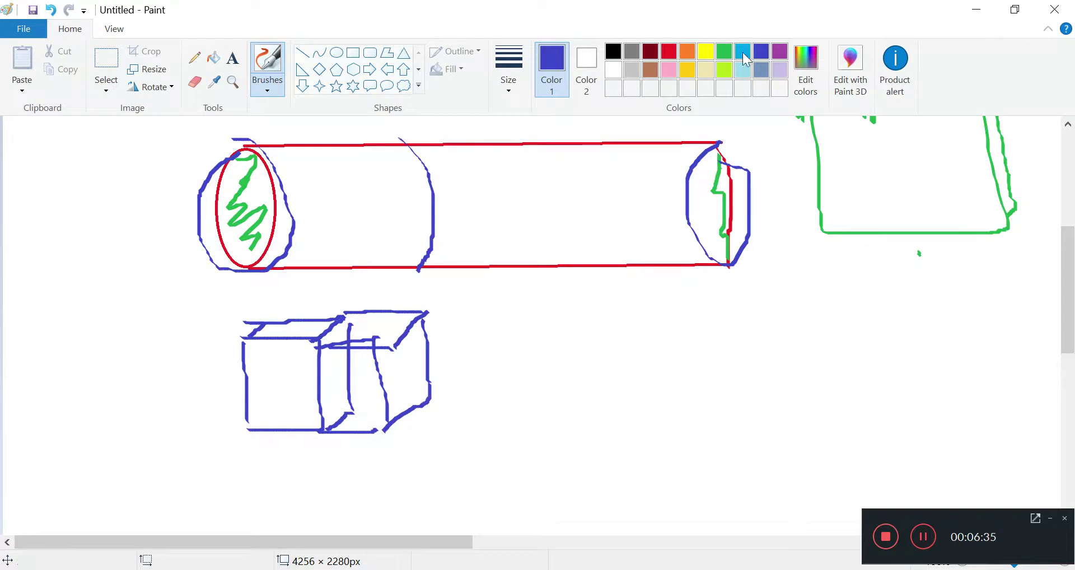
# Step: Dot the middle box face in purple and mark both box tops in orange
pyautogui.click(779, 51)
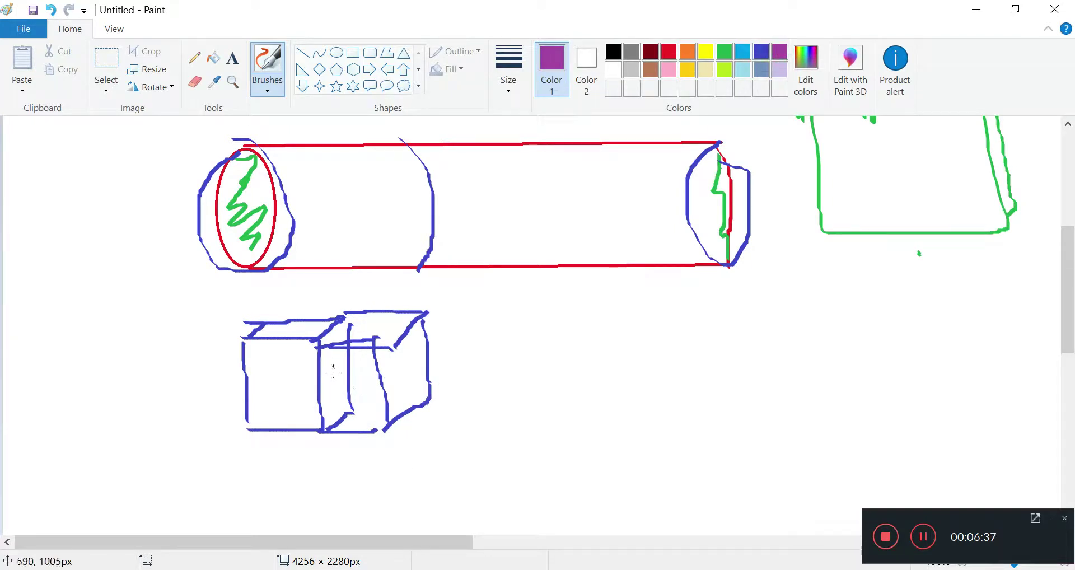
pyautogui.click(335, 370)
pyautogui.click(686, 51)
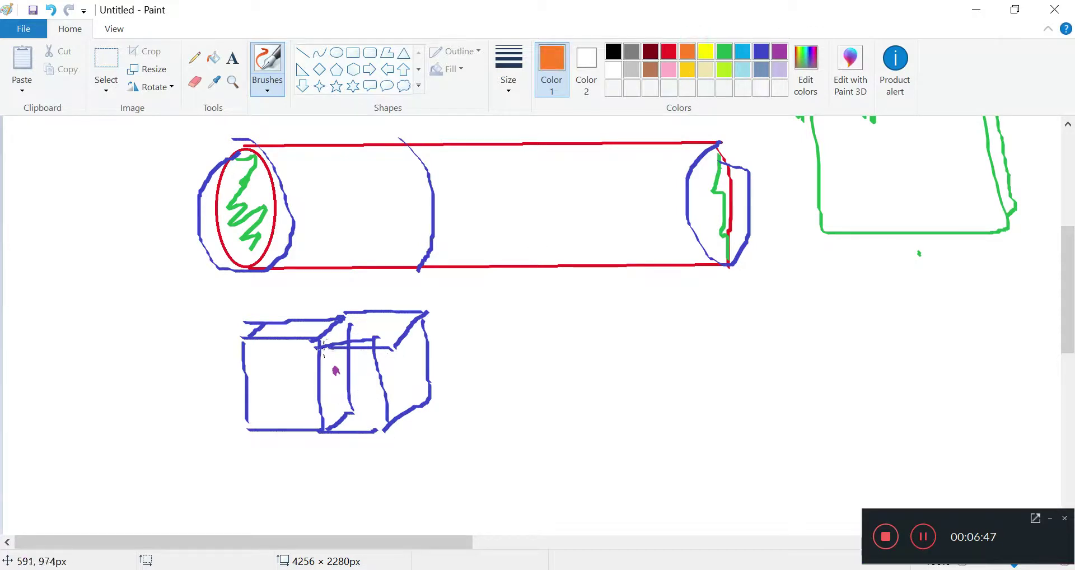
pyautogui.moveTo(306, 329); pyautogui.dragTo(295, 326)
pyautogui.moveTo(362, 321); pyautogui.dragTo(383, 325)
pyautogui.moveTo(297, 329); pyautogui.dragTo(312, 330)
pyautogui.click(372, 323)
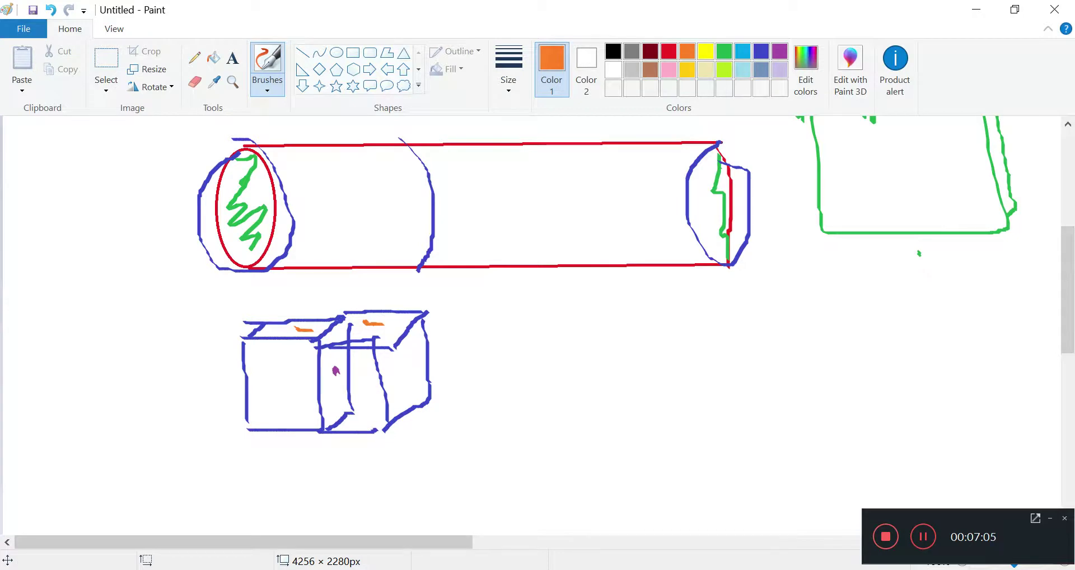
# Step: Circle the cube tops in orange and draw an orange leader line to the right, undoing the extra loop
pyautogui.moveTo(392, 304)
pyautogui.mouseDown()
pyautogui.moveTo(314, 305)
pyautogui.moveTo(294, 336)
pyautogui.moveTo(409, 327)
pyautogui.moveTo(339, 296)
pyautogui.mouseUp()
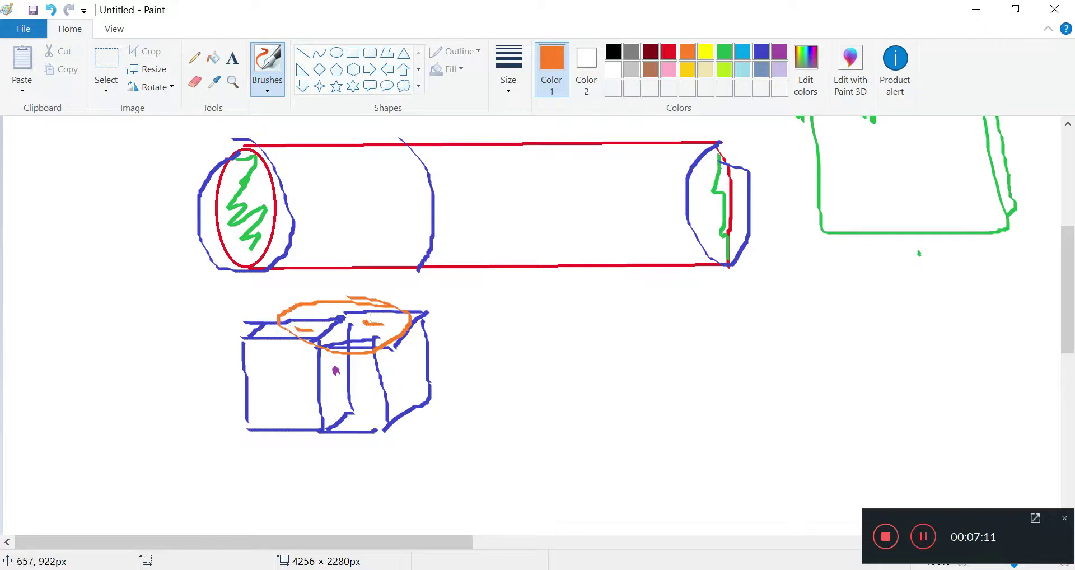
pyautogui.moveTo(399, 311)
pyautogui.mouseDown()
pyautogui.moveTo(428, 291)
pyautogui.moveTo(490, 299)
pyautogui.moveTo(472, 302)
pyautogui.moveTo(496, 301)
pyautogui.moveTo(497, 289)
pyautogui.moveTo(539, 320)
pyautogui.moveTo(514, 347)
pyautogui.mouseUp()
pyautogui.moveTo(532, 312); pyautogui.dragTo(548, 318)
pyautogui.hotkey('ctrl', 'z')
pyautogui.hotkey('ctrl', 'z')
pyautogui.hotkey('ctrl', 'z')
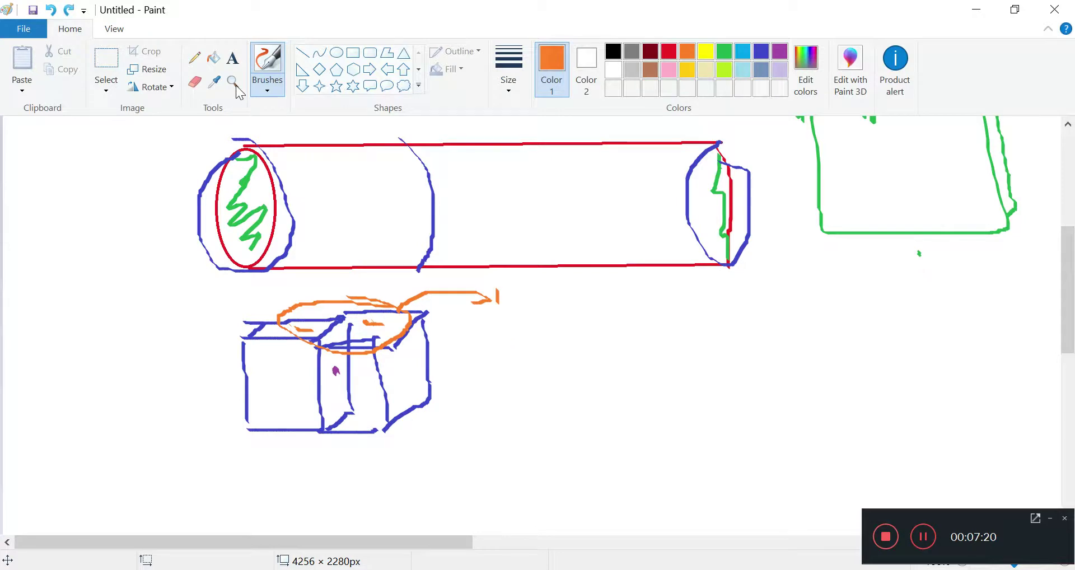
# Step: Label the end of the orange leader line 'faceSet 1'
pyautogui.click(232, 57)
pyautogui.click(499, 305)
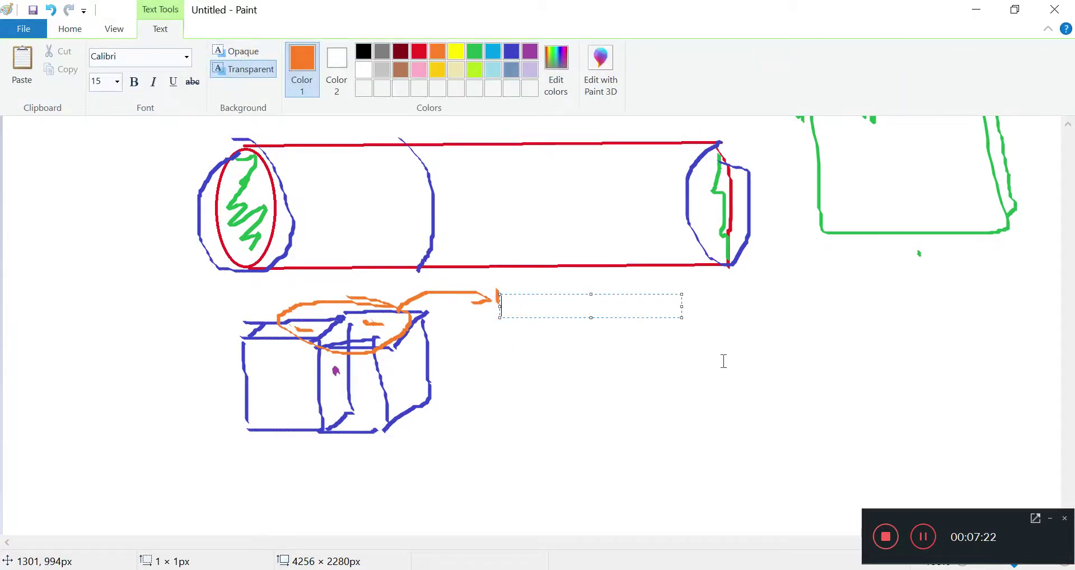
pyautogui.click(705, 360)
pyautogui.click(499, 302)
pyautogui.write('fa')
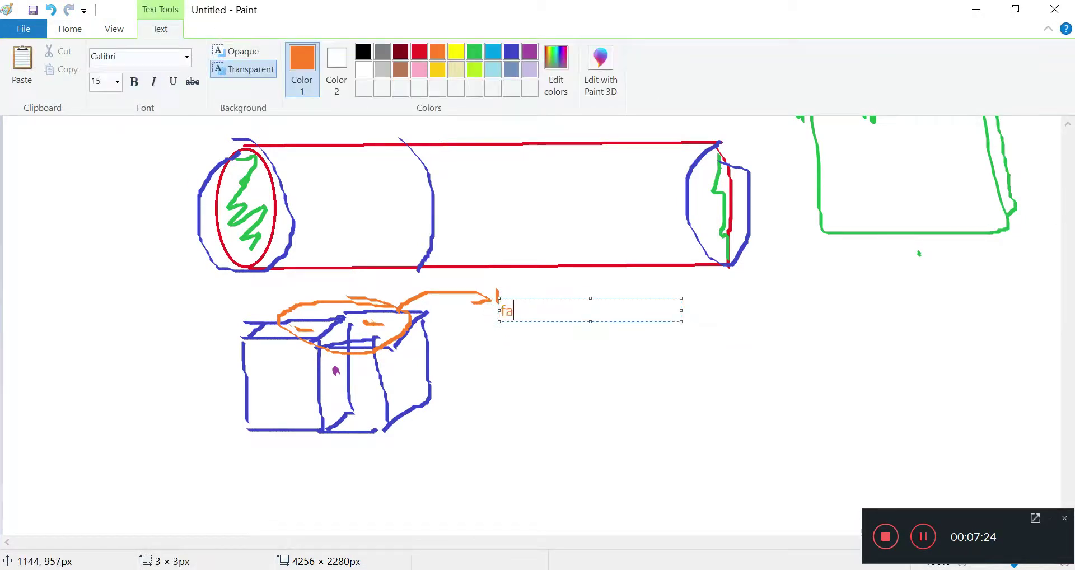
pyautogui.write('ceSet 1')
pyautogui.click(470, 380)
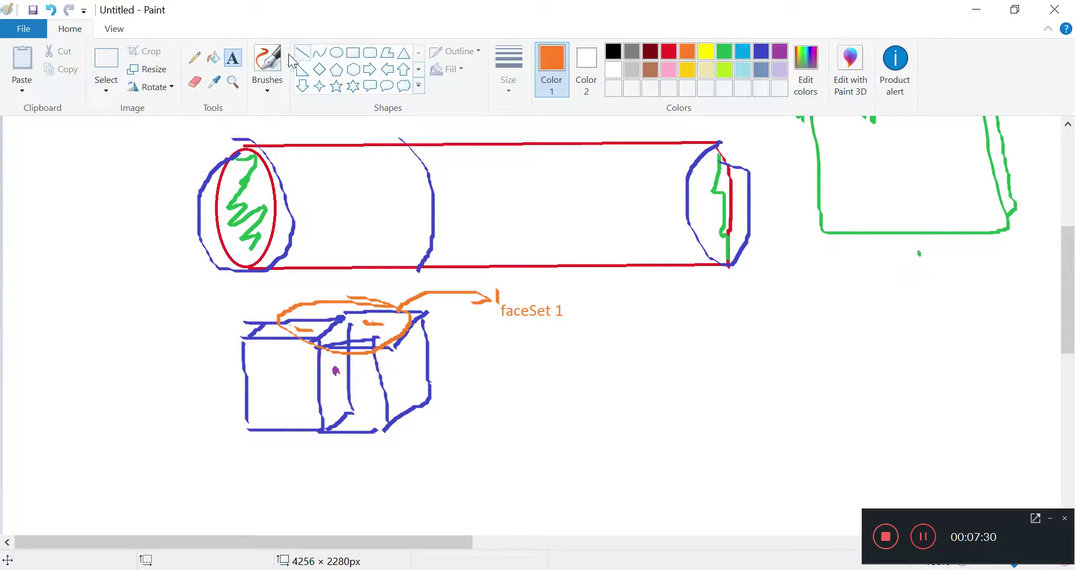
# Step: Draw a second orange leader line from the box and label it 'faceSet 2'
pyautogui.click(268, 58)
pyautogui.moveTo(403, 367)
pyautogui.mouseDown()
pyautogui.moveTo(501, 401)
pyautogui.moveTo(504, 381)
pyautogui.moveTo(533, 397)
pyautogui.mouseUp()
pyautogui.click(232, 58)
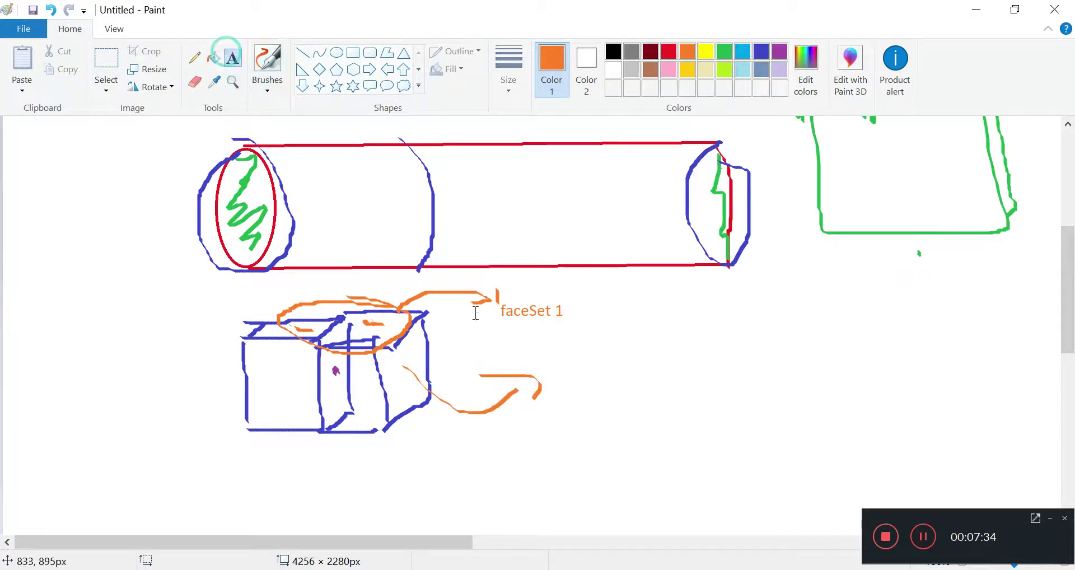
pyautogui.click(550, 385)
pyautogui.write('faceSet 2')
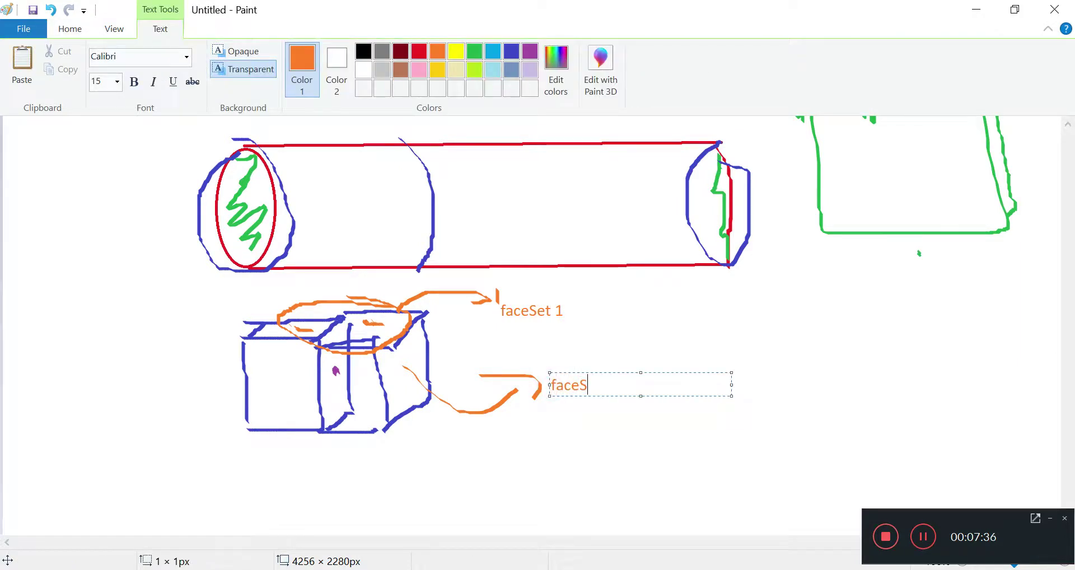
pyautogui.click(982, 410)
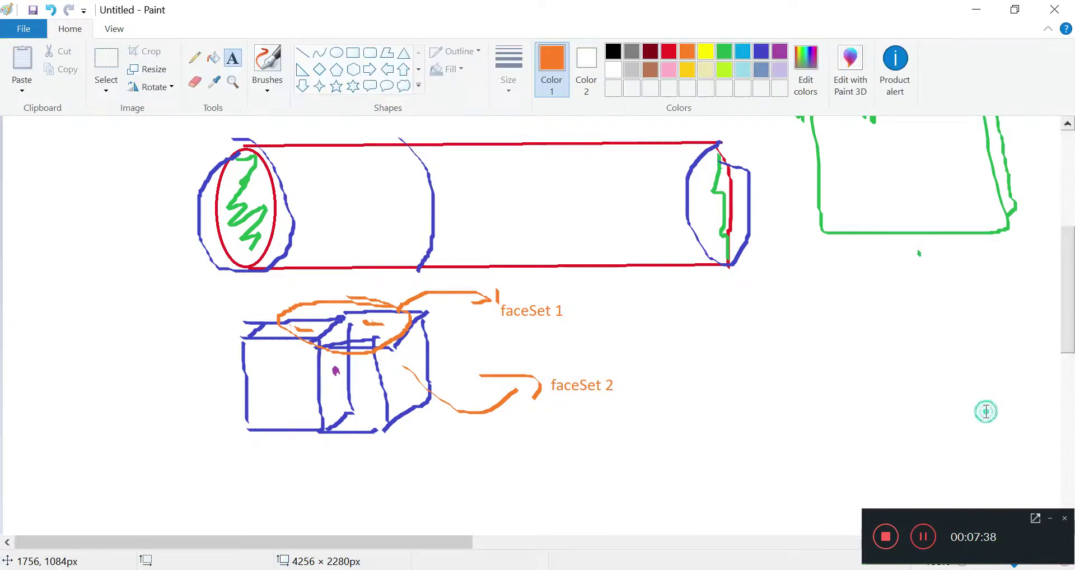
pyautogui.click(270, 52)
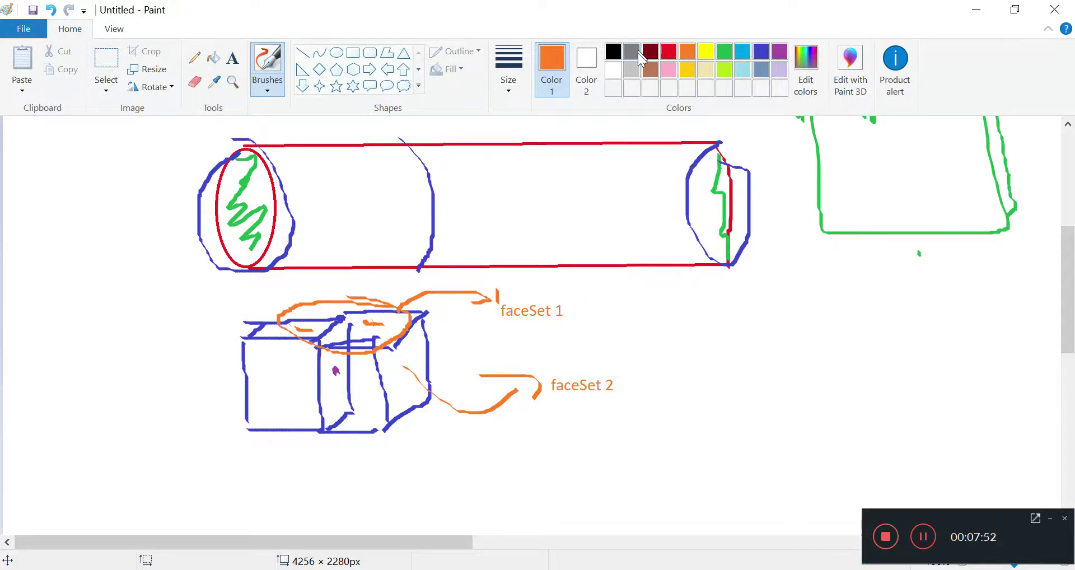
# Step: Draw black arrows after faceSet 1 and faceSet 2
pyautogui.click(613, 51)
pyautogui.moveTo(576, 310)
pyautogui.mouseDown()
pyautogui.moveTo(657, 309)
pyautogui.moveTo(635, 297)
pyautogui.moveTo(647, 319)
pyautogui.mouseUp()
pyautogui.moveTo(625, 381)
pyautogui.mouseDown()
pyautogui.moveTo(664, 380)
pyautogui.moveTo(646, 401)
pyautogui.mouseUp()
# Step: Label both black arrows with the word 'patches'
pyautogui.click(232, 57)
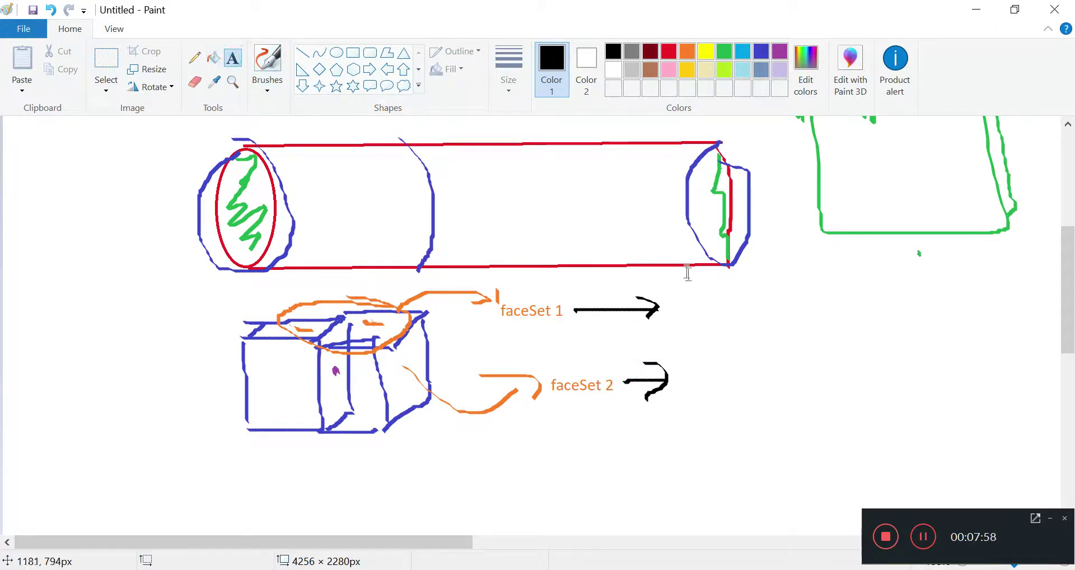
pyautogui.click(671, 294)
pyautogui.write('patched')
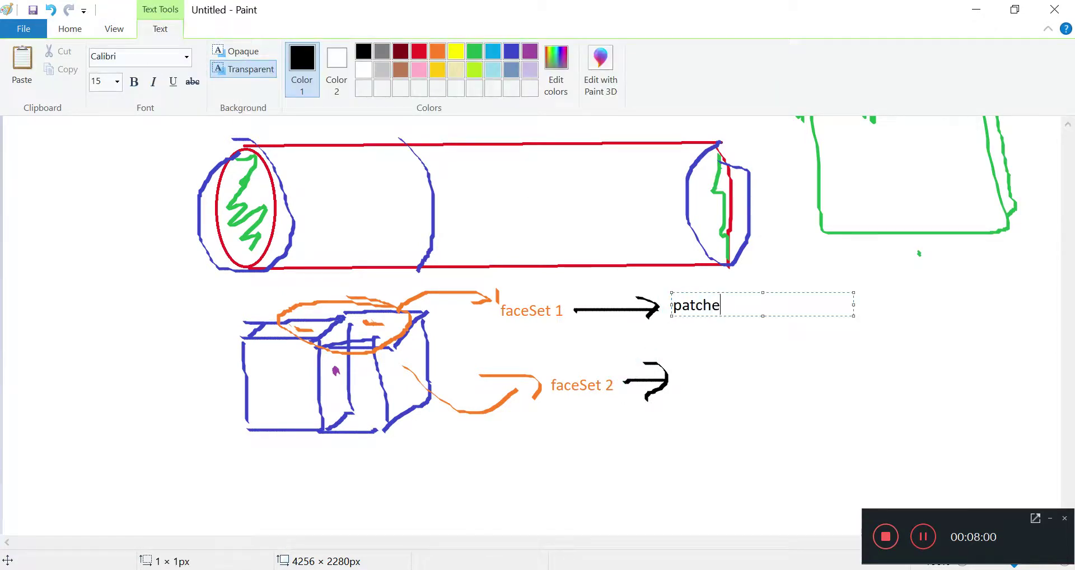
pyautogui.click(731, 379)
pyautogui.click(685, 378)
pyautogui.write('patches')
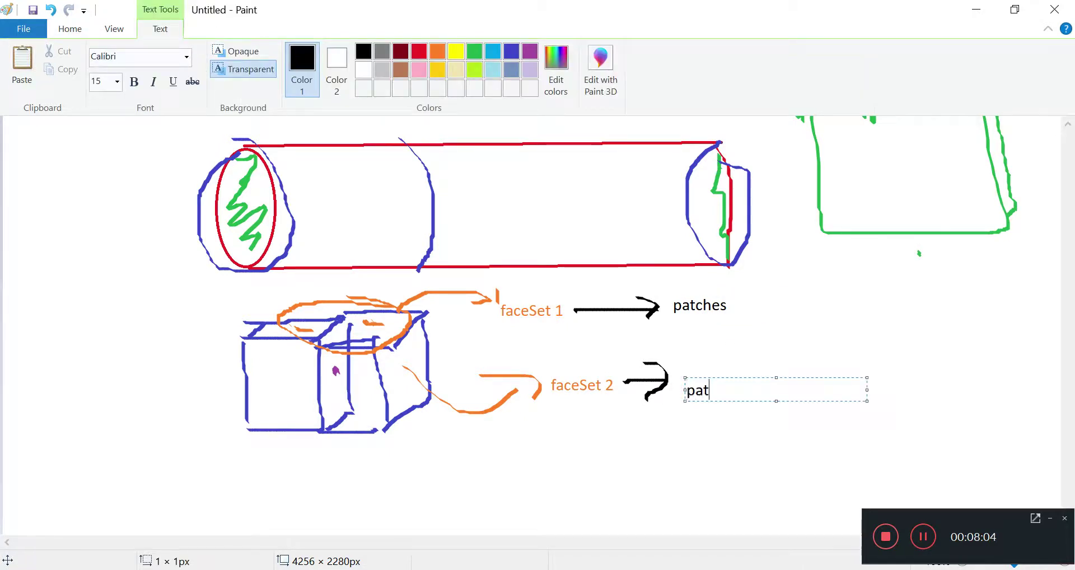
pyautogui.click(684, 443)
pyautogui.scroll(2, 712, 436)
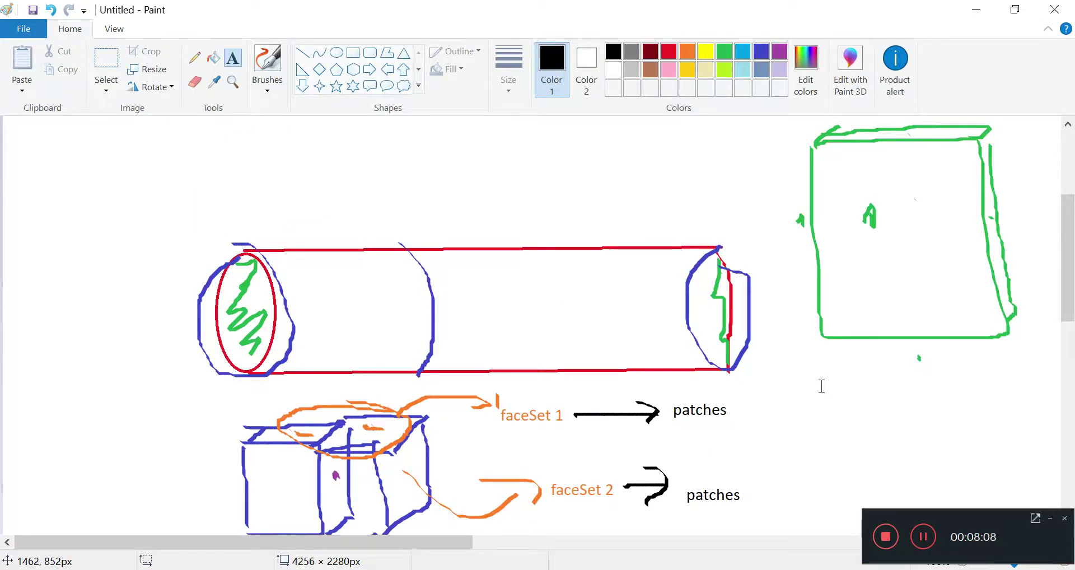
pyautogui.scroll(-2, 821, 386)
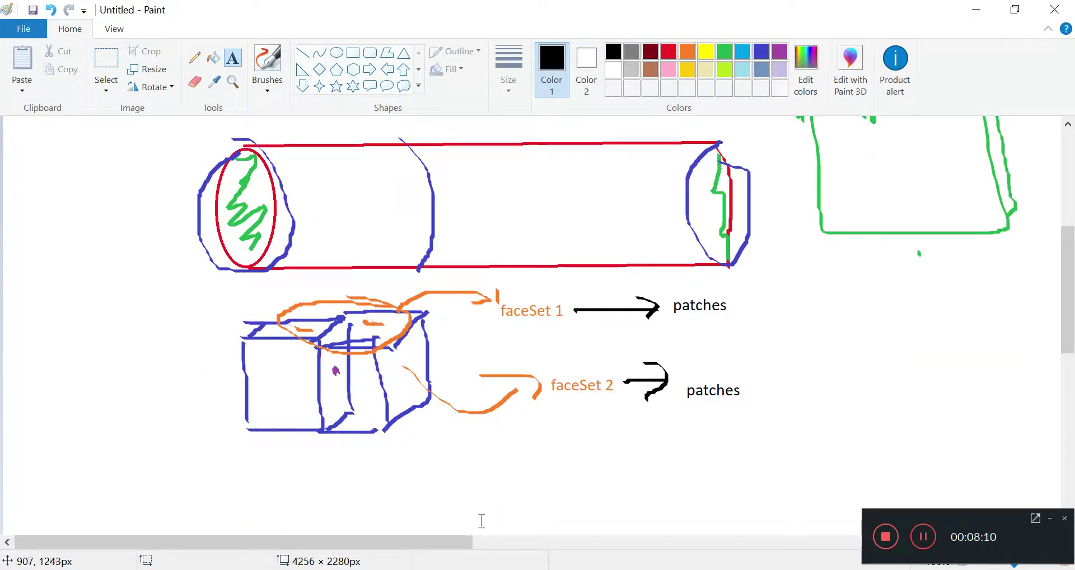
pyautogui.moveTo(463, 546); pyautogui.dragTo(523, 546)
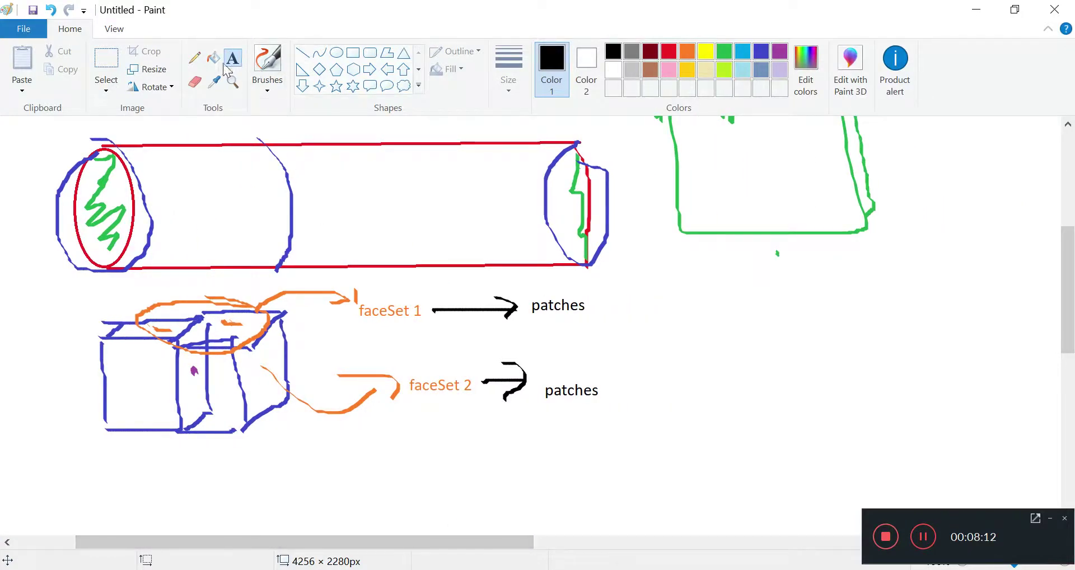
# Step: Draw red arrows after the top and bottom patches labels
pyautogui.click(268, 63)
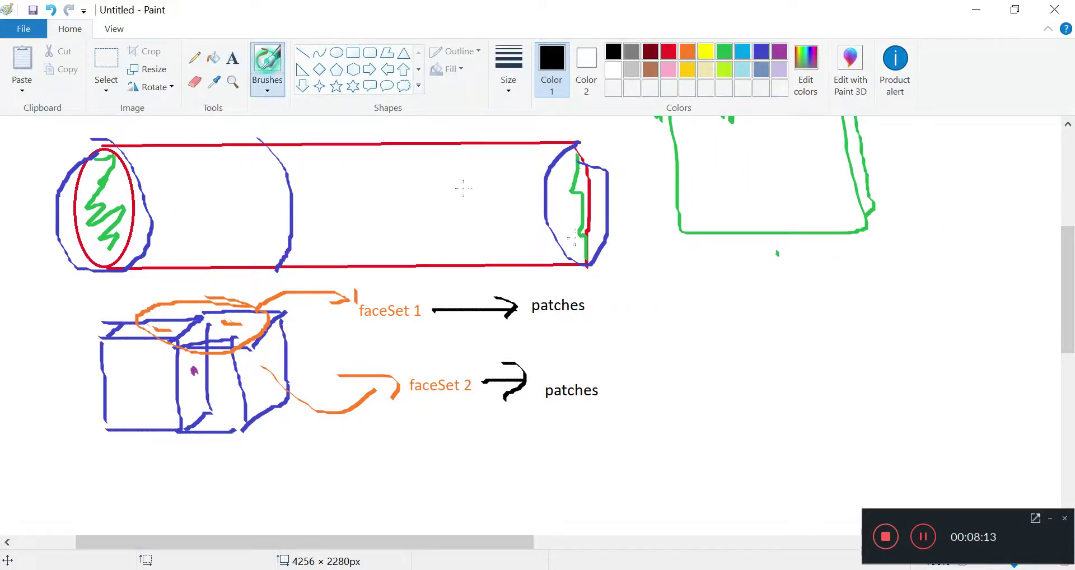
pyautogui.click(669, 51)
pyautogui.moveTo(594, 301)
pyautogui.mouseDown()
pyautogui.moveTo(645, 301)
pyautogui.moveTo(627, 292)
pyautogui.moveTo(639, 320)
pyautogui.mouseUp()
pyautogui.moveTo(607, 391)
pyautogui.mouseDown()
pyautogui.moveTo(659, 394)
pyautogui.moveTo(637, 415)
pyautogui.mouseUp()
# Step: Label the red arrows 'assign BCs (wall)' and 'assign BCs (outlet)'
pyautogui.click(233, 57)
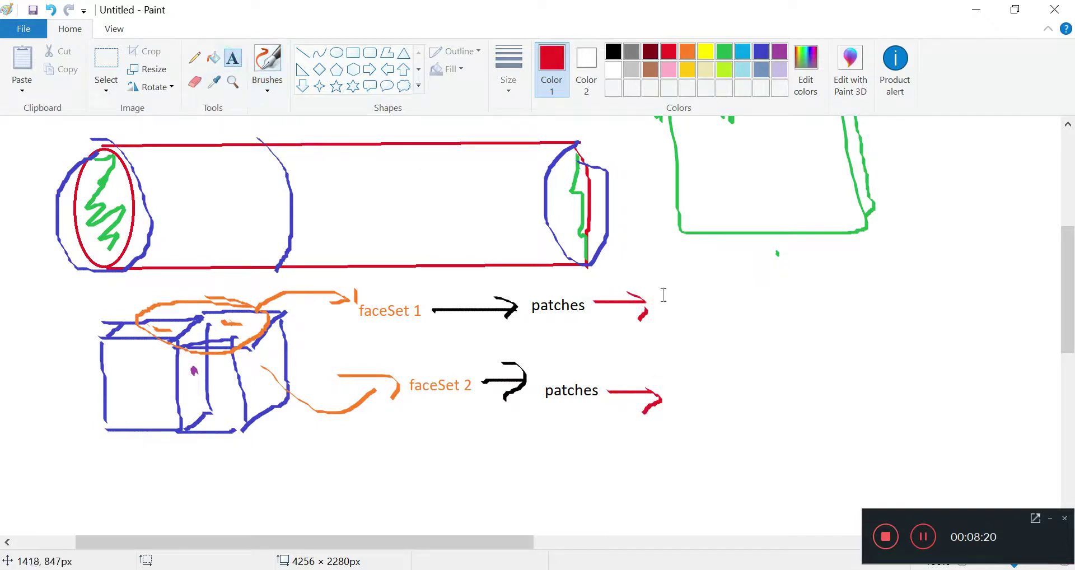
pyautogui.click(663, 294)
pyautogui.write('assign ')
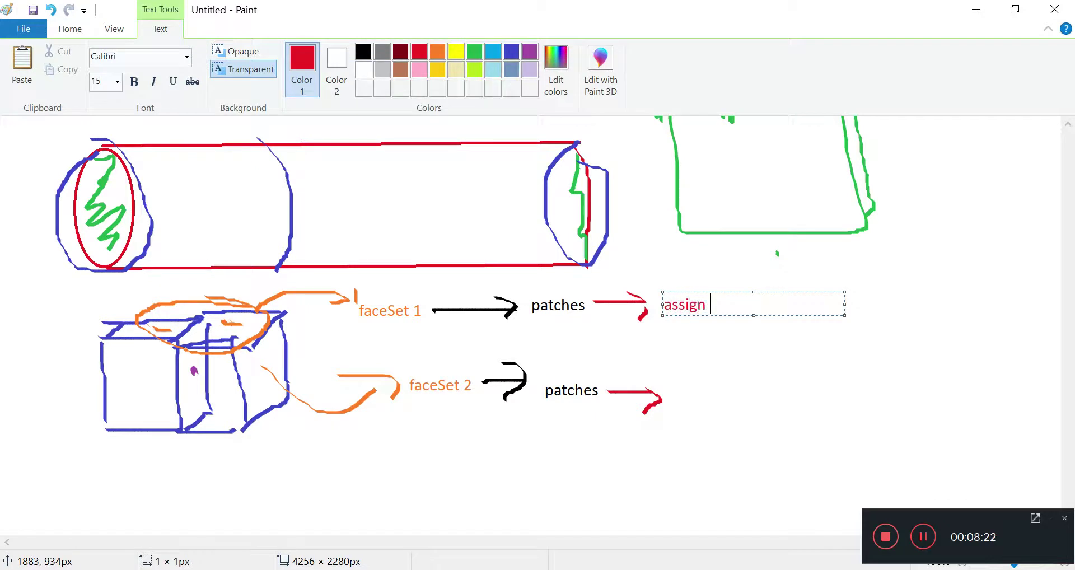
pyautogui.write('BCs')
pyautogui.click(639, 421)
pyautogui.click(676, 385)
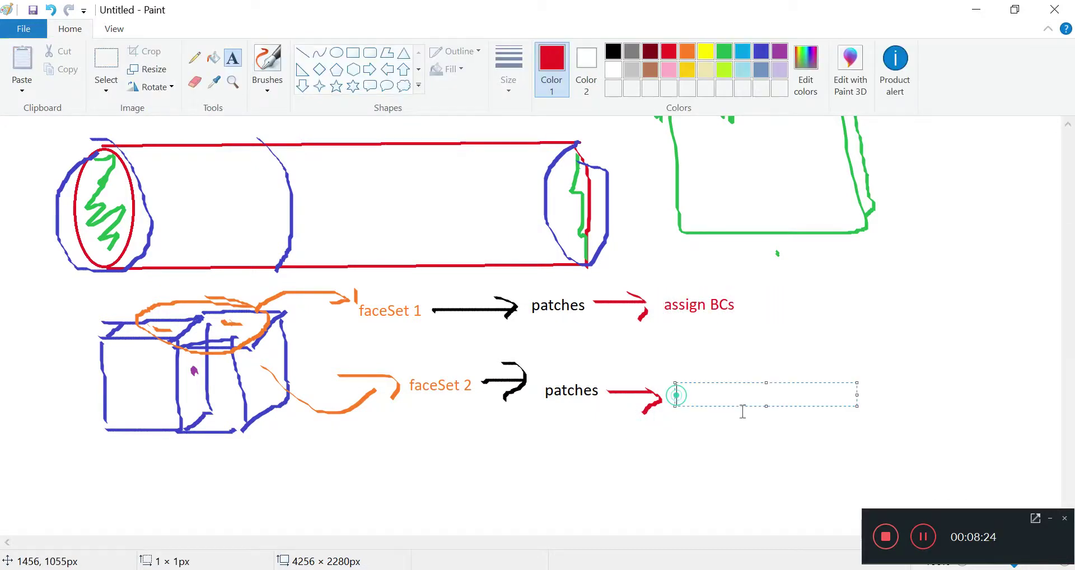
pyautogui.write('assign BCs')
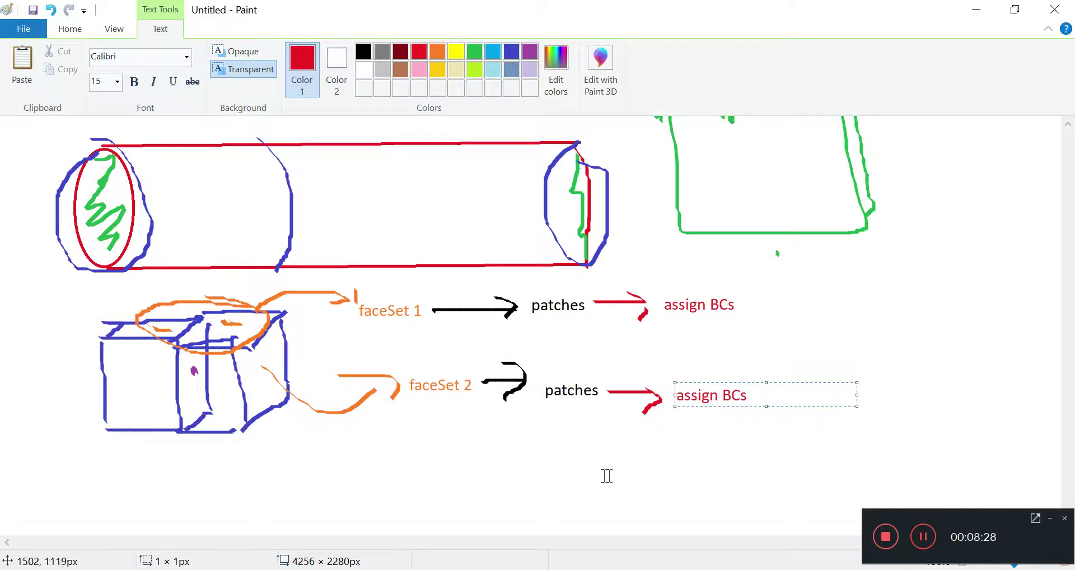
pyautogui.write(' (outlet')
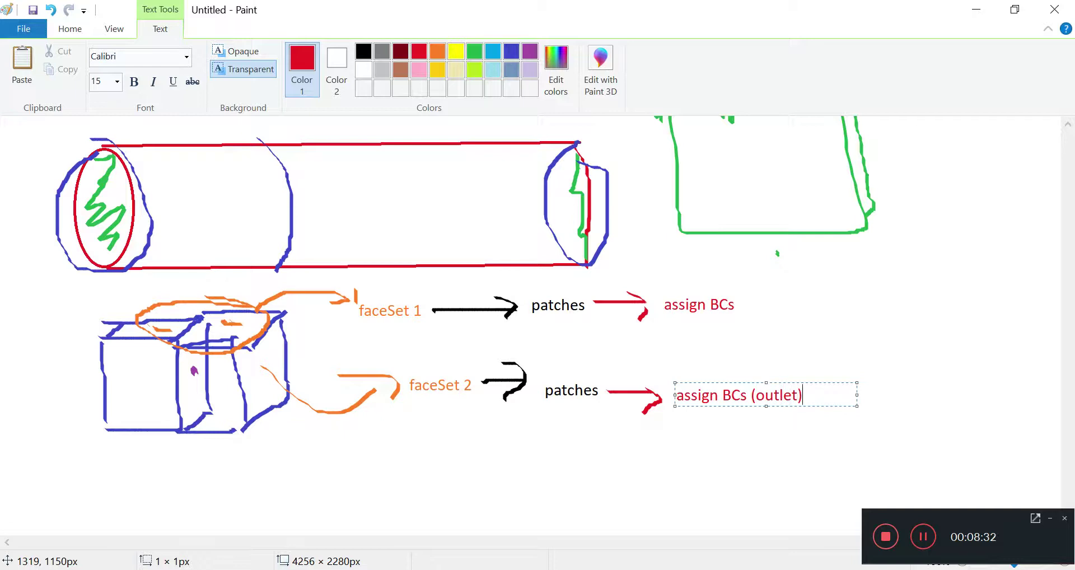
pyautogui.write(')')
pyautogui.click(738, 297)
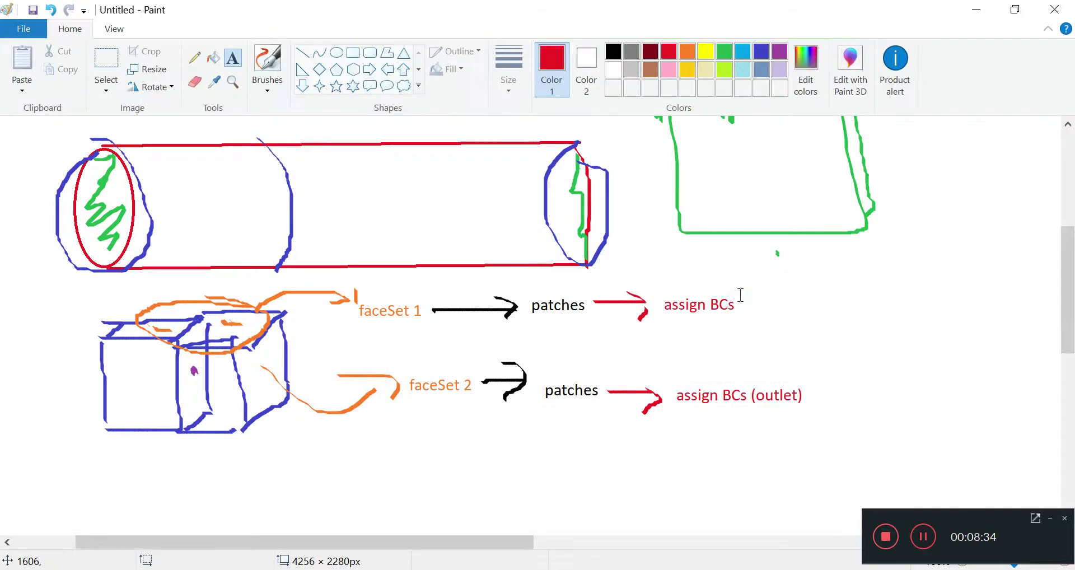
pyautogui.click(740, 295)
pyautogui.write('(wa')
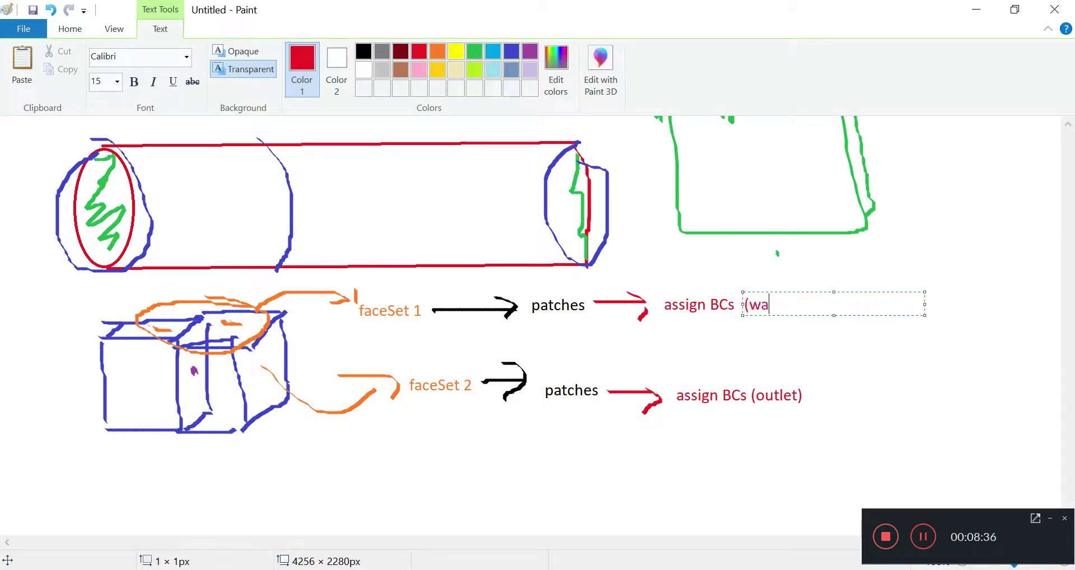
pyautogui.write('ll)')
pyautogui.click(518, 423)
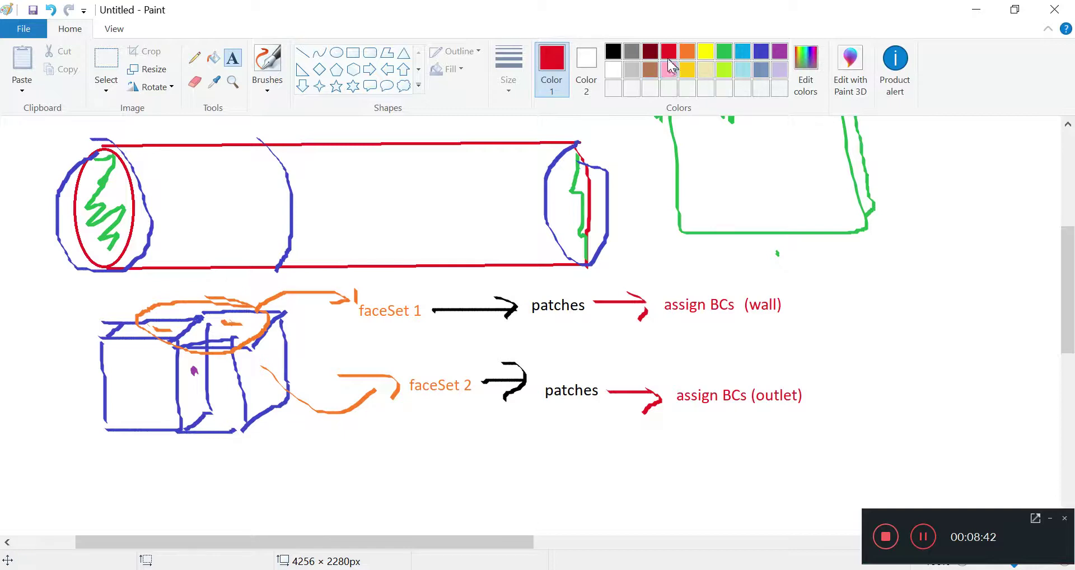
# Step: Switch the text colour to orange and place a 'topoSet' label below the cubes
pyautogui.click(686, 53)
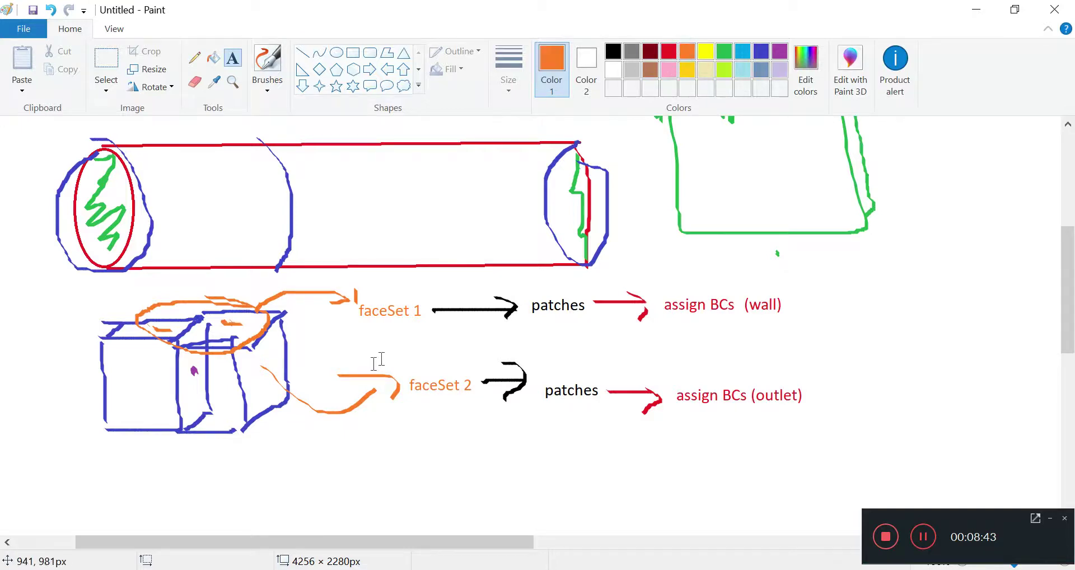
pyautogui.click(377, 440)
pyautogui.write('top')
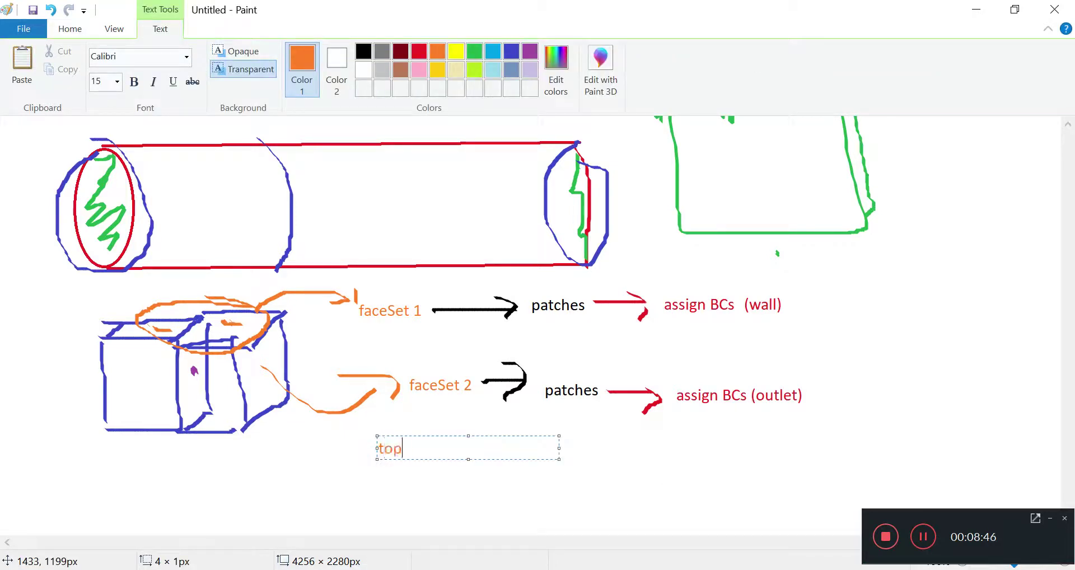
pyautogui.write('oSet')
pyautogui.click(664, 442)
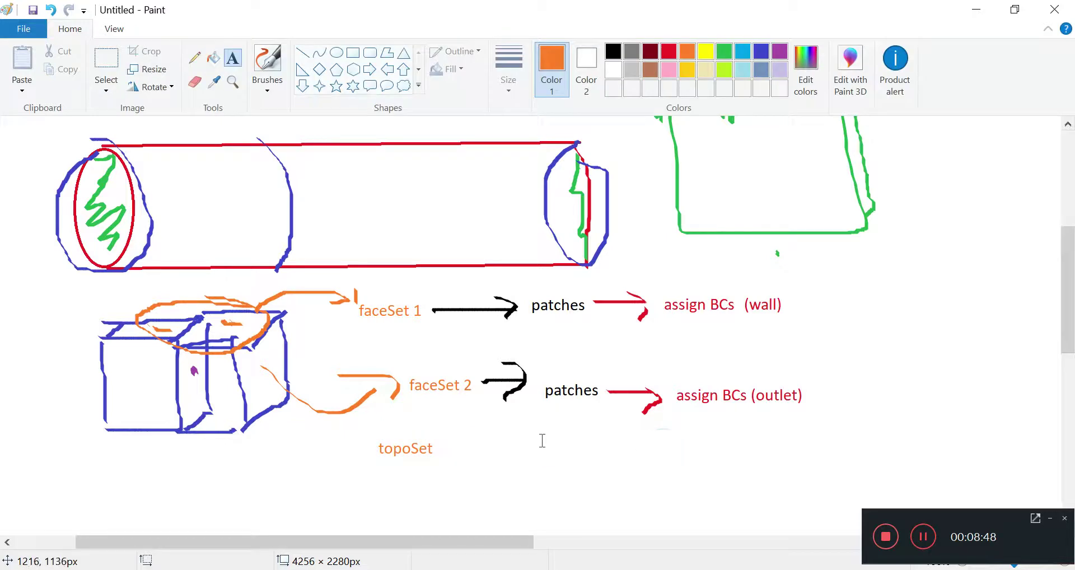
# Step: Add an orange 'createPatch' label to the right of topoSet
pyautogui.click(538, 438)
pyautogui.write('c')
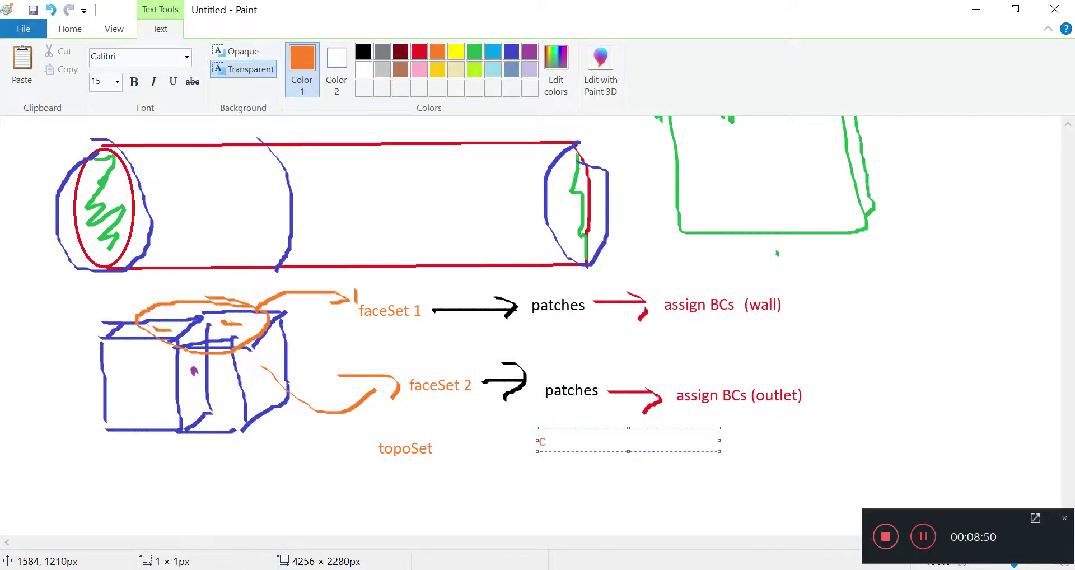
pyautogui.write('reatePatch')
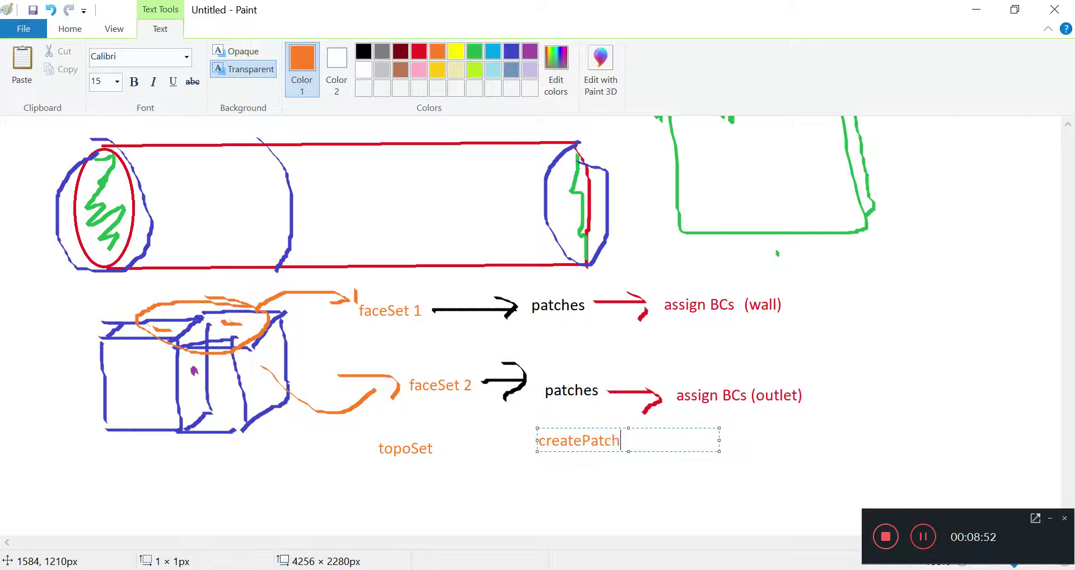
pyautogui.click(736, 395)
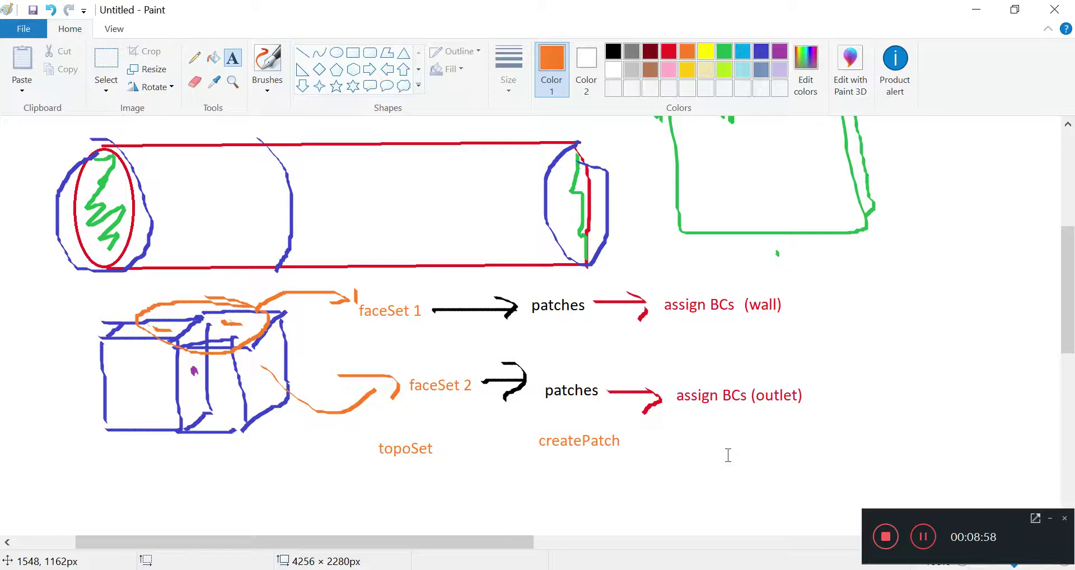
# Step: With an indigo brush, draw underlines beneath the topoSet and createPatch labels
pyautogui.click(271, 56)
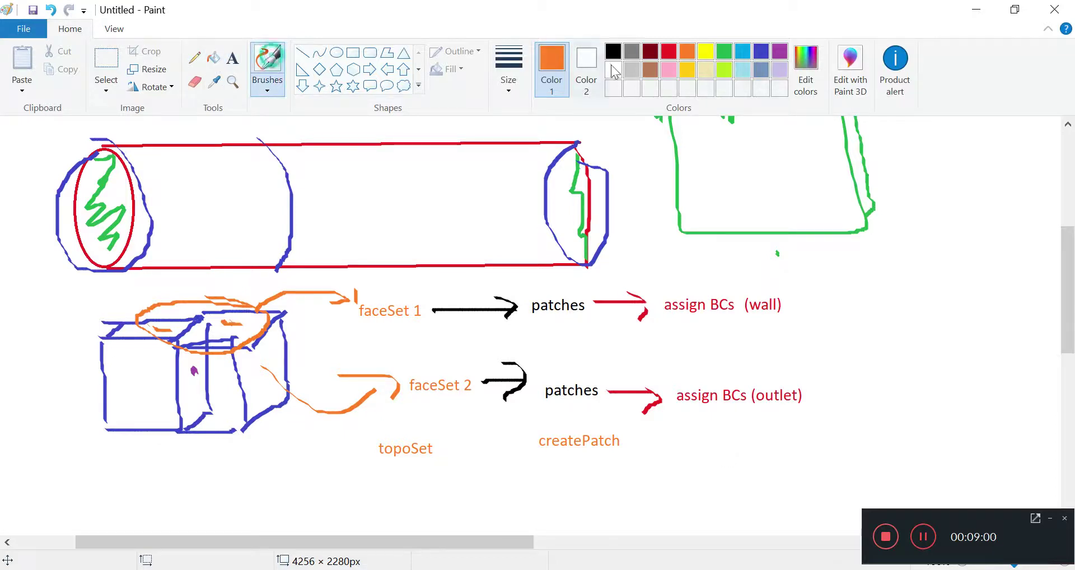
pyautogui.click(705, 51)
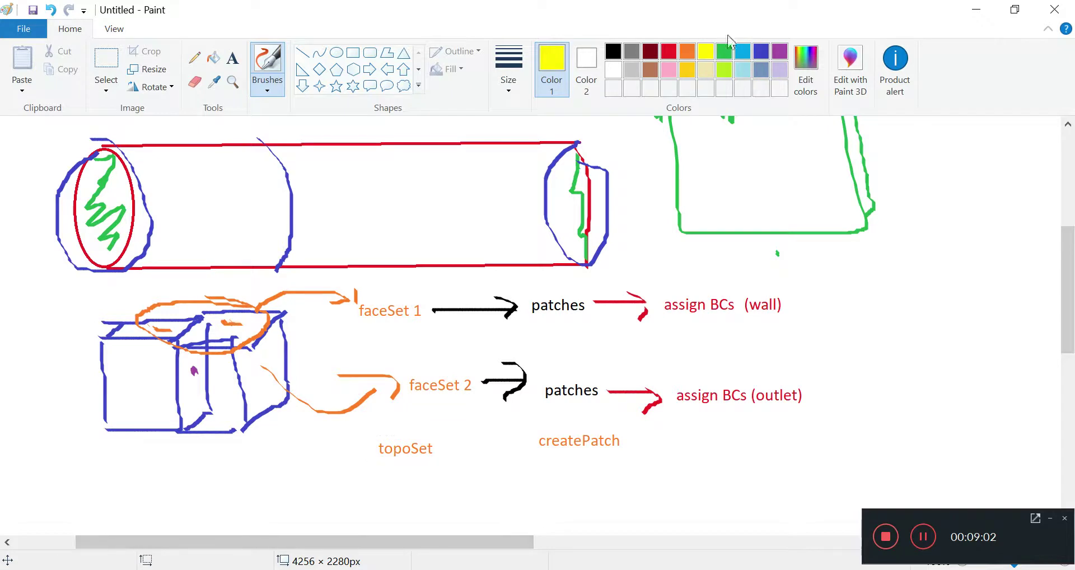
pyautogui.click(761, 52)
pyautogui.moveTo(375, 460); pyautogui.dragTo(435, 465)
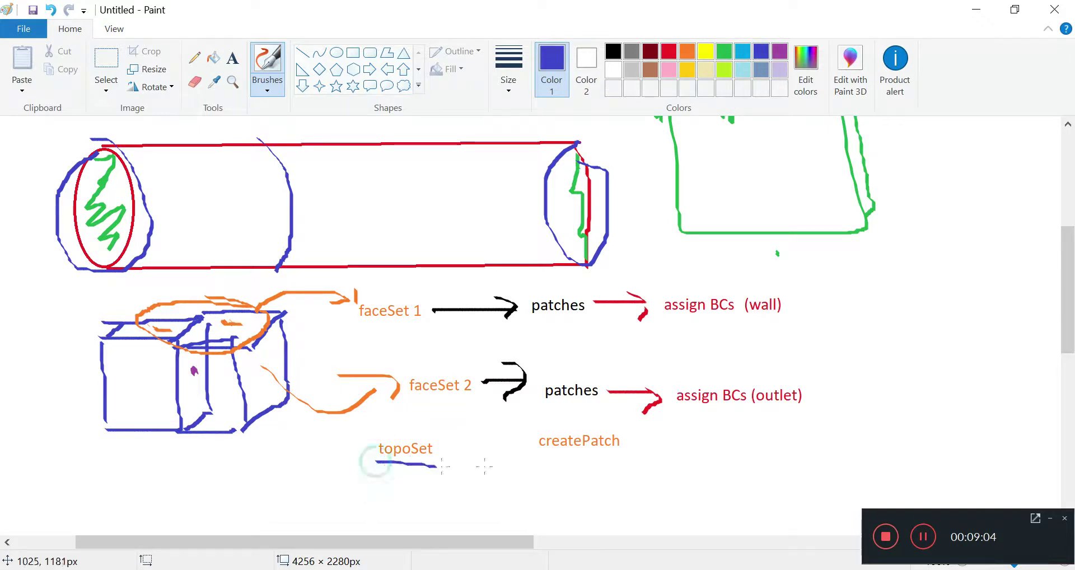
pyautogui.moveTo(539, 454); pyautogui.dragTo(627, 462)
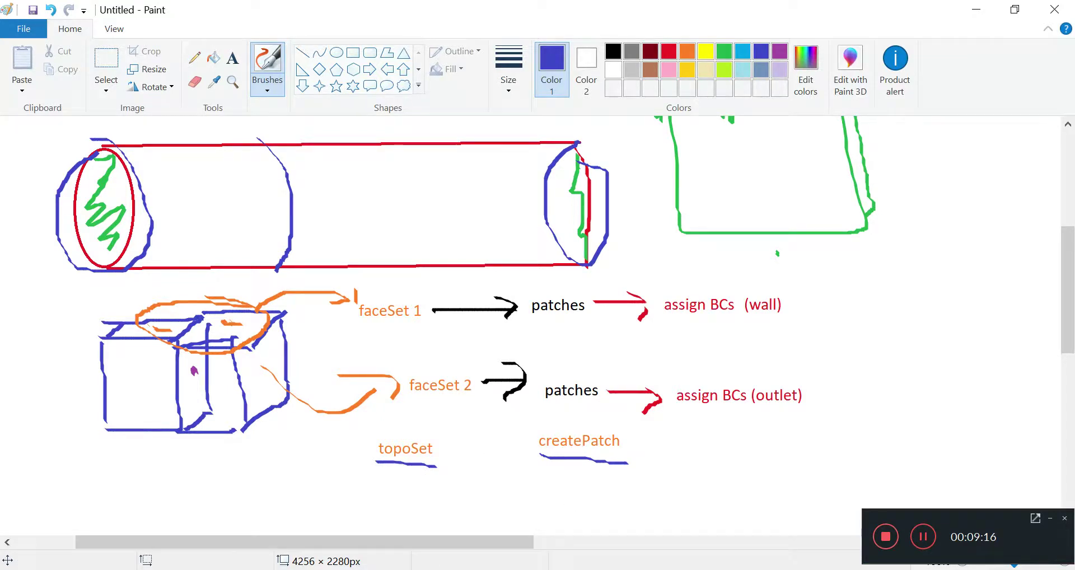
# Step: Back in the terminal, force-quit the boundary file in vim without saving
pyautogui.hotkey('alt', 'Tab')
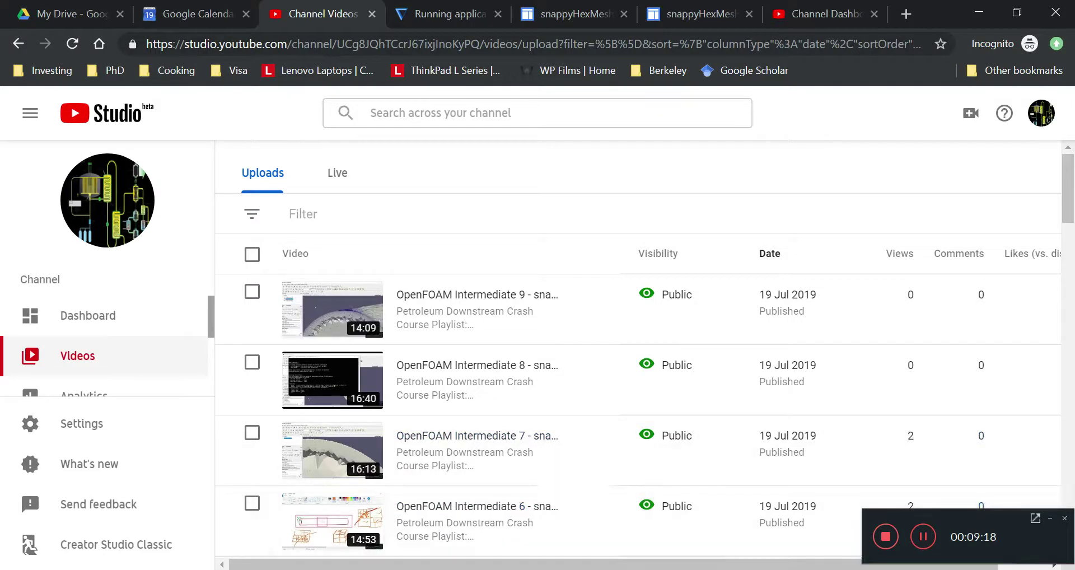
pyautogui.hotkey('alt', 'Tab')
pyautogui.hotkey('alt', 'Tab')
pyautogui.click(464, 300)
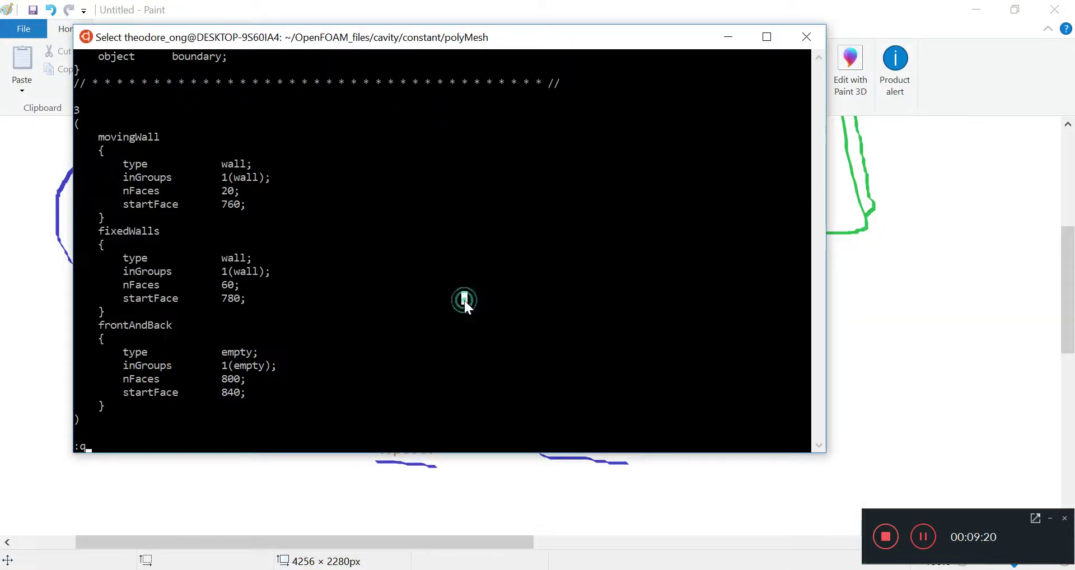
pyautogui.press('Escape')
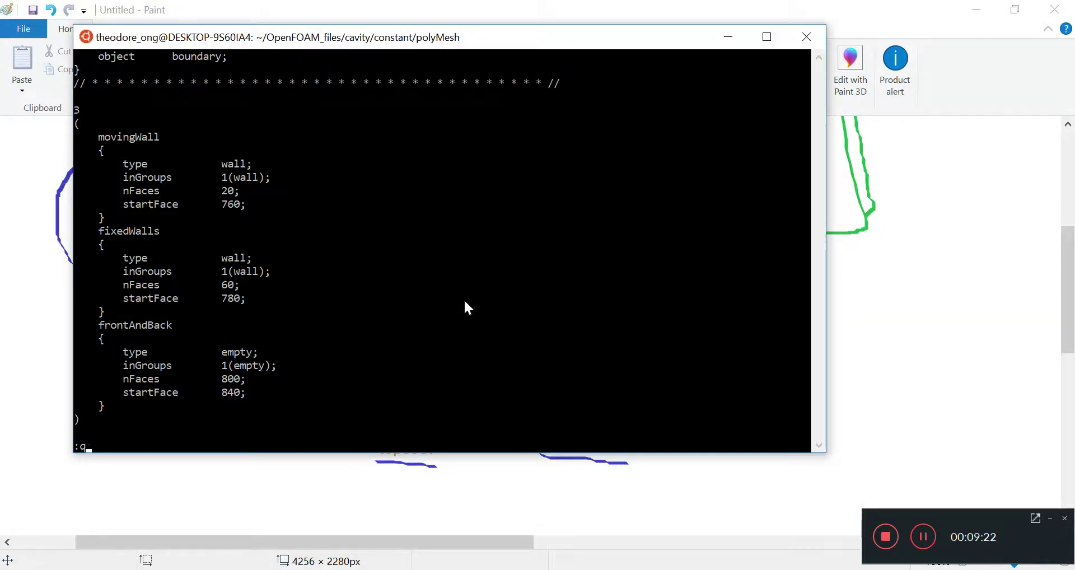
pyautogui.write('!')
pyautogui.press('Return')
# Step: Return to the home directory and list its contents
pyautogui.write('cd')
pyautogui.press('Return')
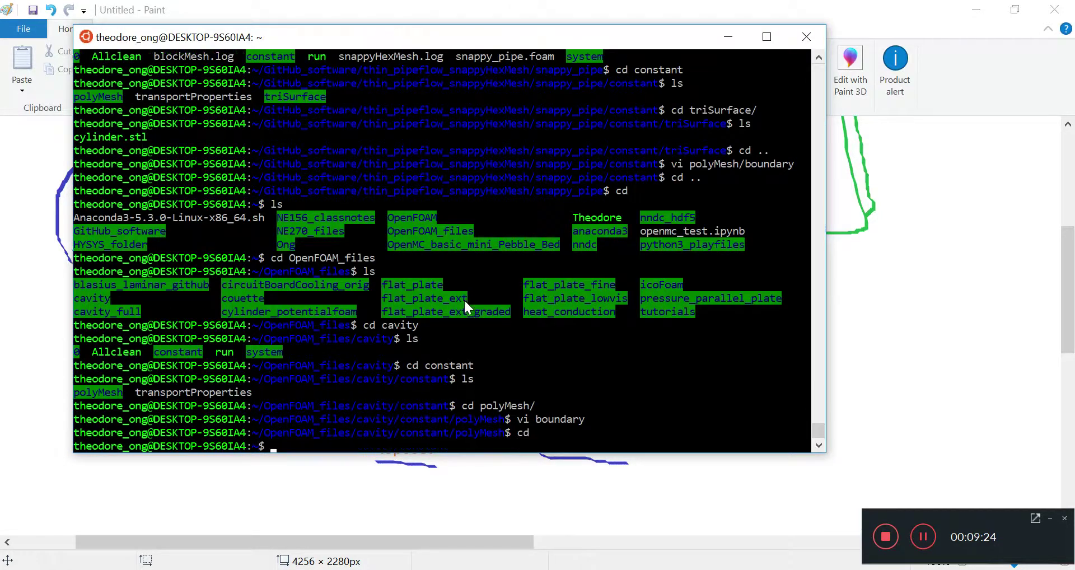
pyautogui.write('ls')
pyautogui.press('Return')
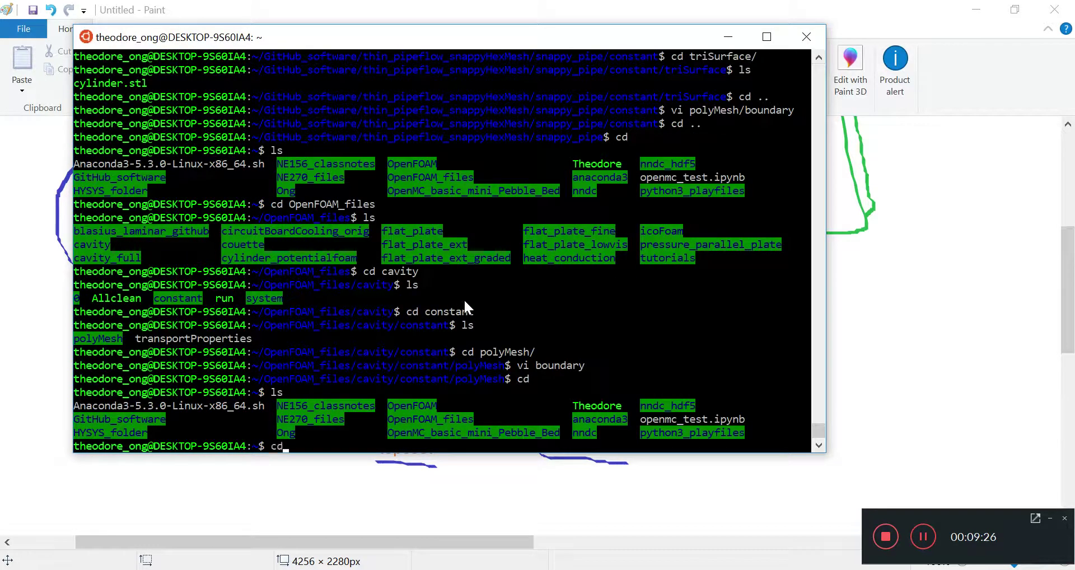
# Step: Change into $FOAM_TUTORIALS, list its categories, and begin a find for topoSetDict
pyautogui.write('cd $FOAM')
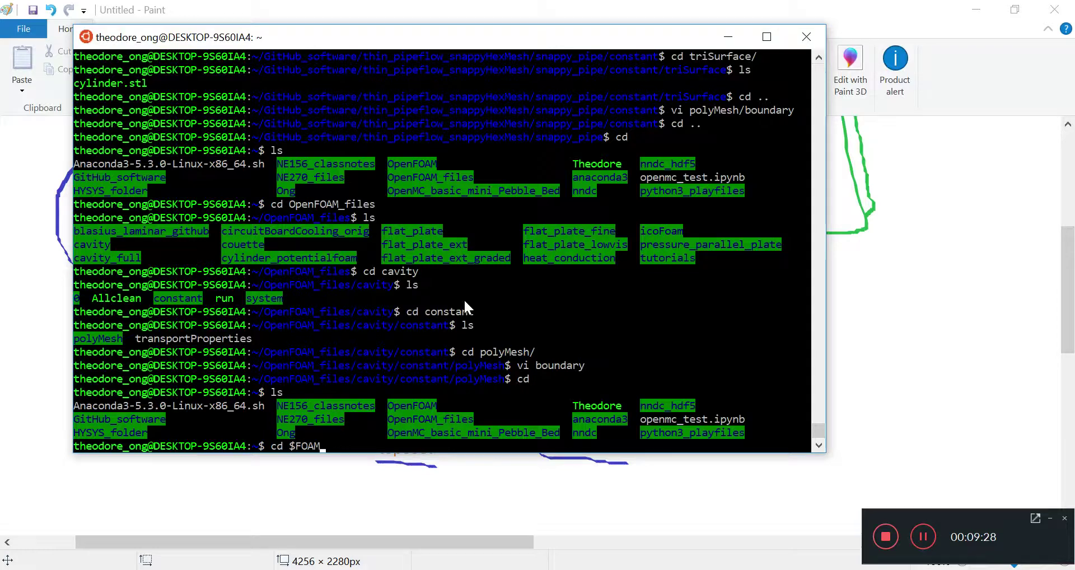
pyautogui.write('_TITOR')
pyautogui.press('BackSpace')
pyautogui.press('BackSpace')
pyautogui.write('UTORIA')
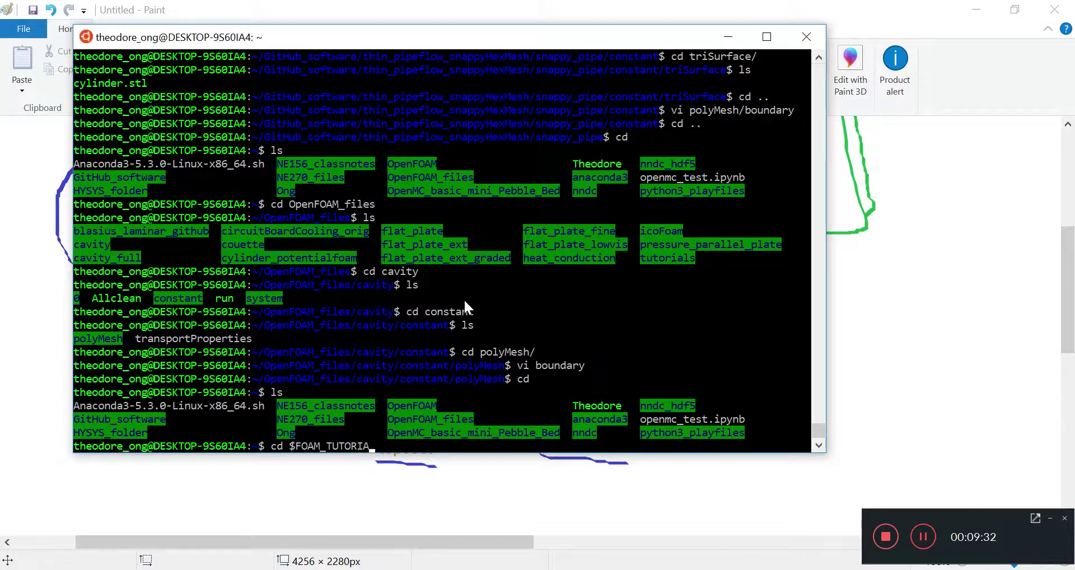
pyautogui.write('LS')
pyautogui.press('Return')
pyautogui.write('ls')
pyautogui.press('Return')
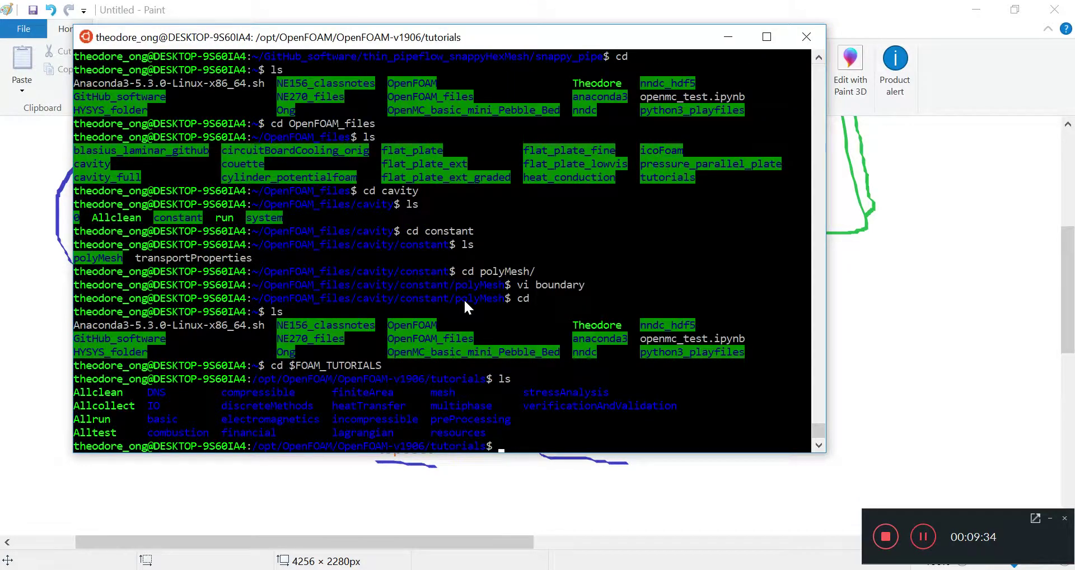
pyautogui.write('find . ')
pyautogui.write('-in')
pyautogui.write('mae')
pyautogui.write(' topoS')
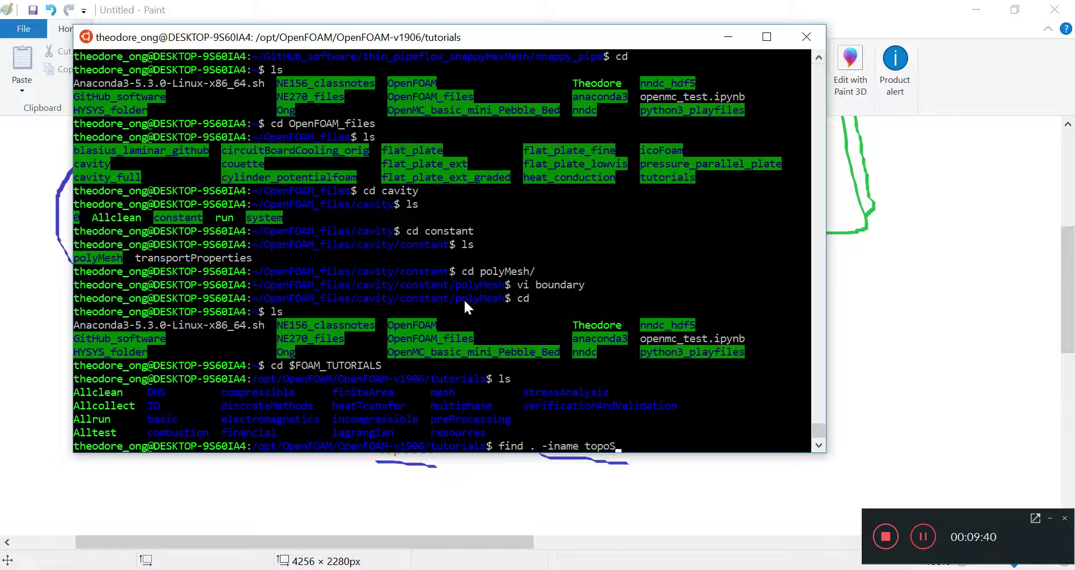
pyautogui.write('etDict')
# Step: Run the find for topoSetDict and scroll through the matching tutorial paths
pyautogui.press('Return')
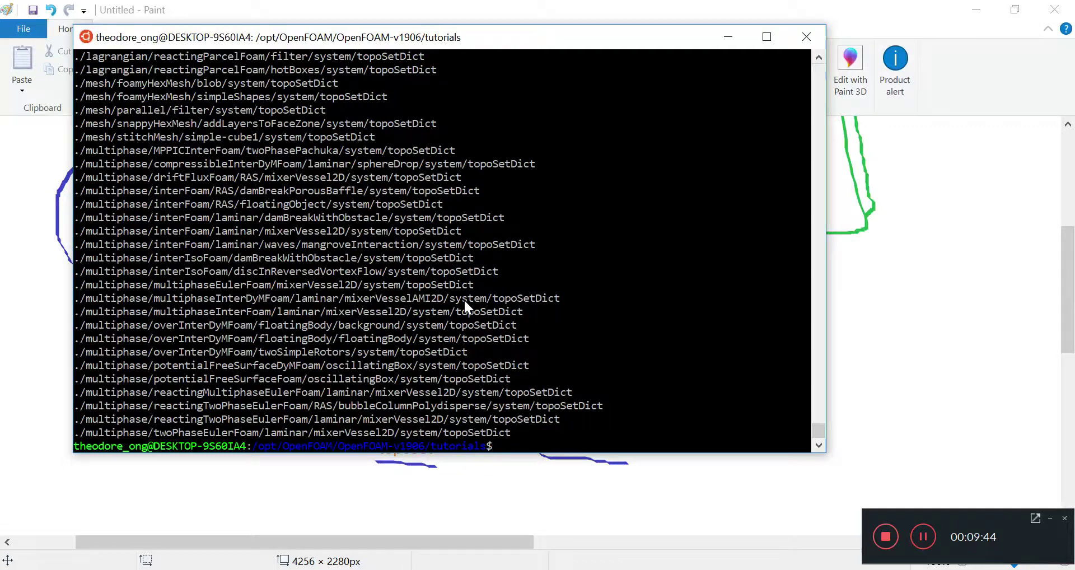
pyautogui.scroll(18, 463, 298)
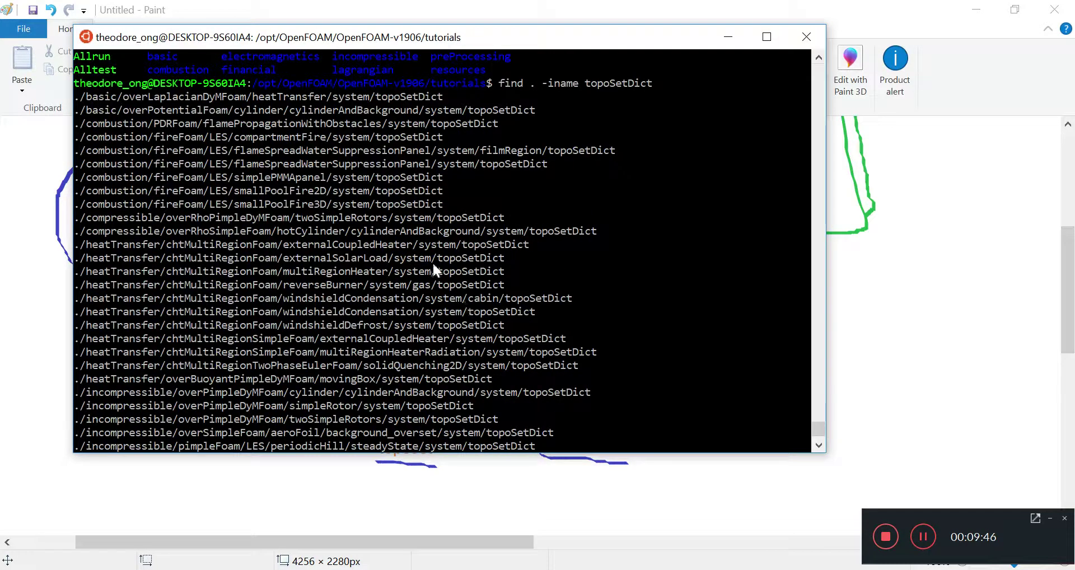
pyautogui.scroll(-2, 399, 238)
pyautogui.scroll(2, 400, 238)
pyautogui.scroll(-2, 405, 258)
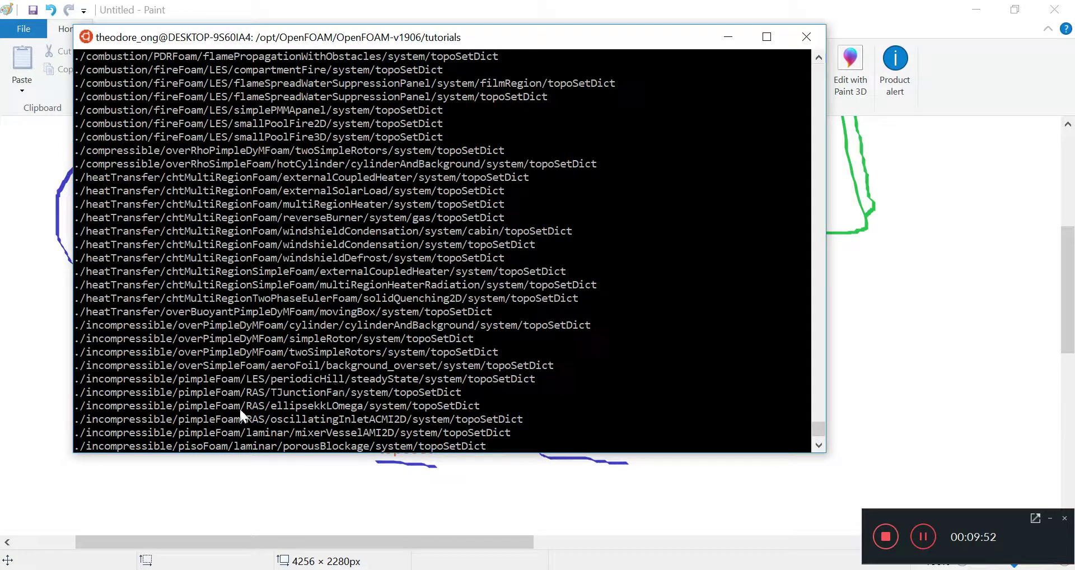
pyautogui.scroll(-2, 291, 438)
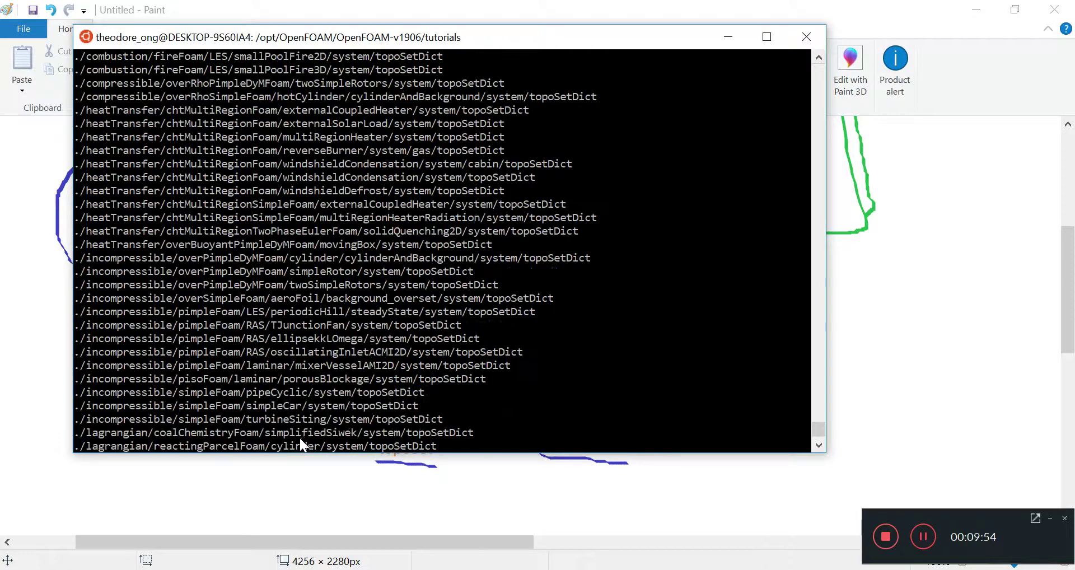
# Step: Highlight candidate paths such as pimpleFoam, reactingParcelFoam cylinder, pipeCyclic and simpleCar
pyautogui.moveTo(174, 312); pyautogui.dragTo(461, 354)
pyautogui.moveTo(502, 363); pyautogui.dragTo(522, 361)
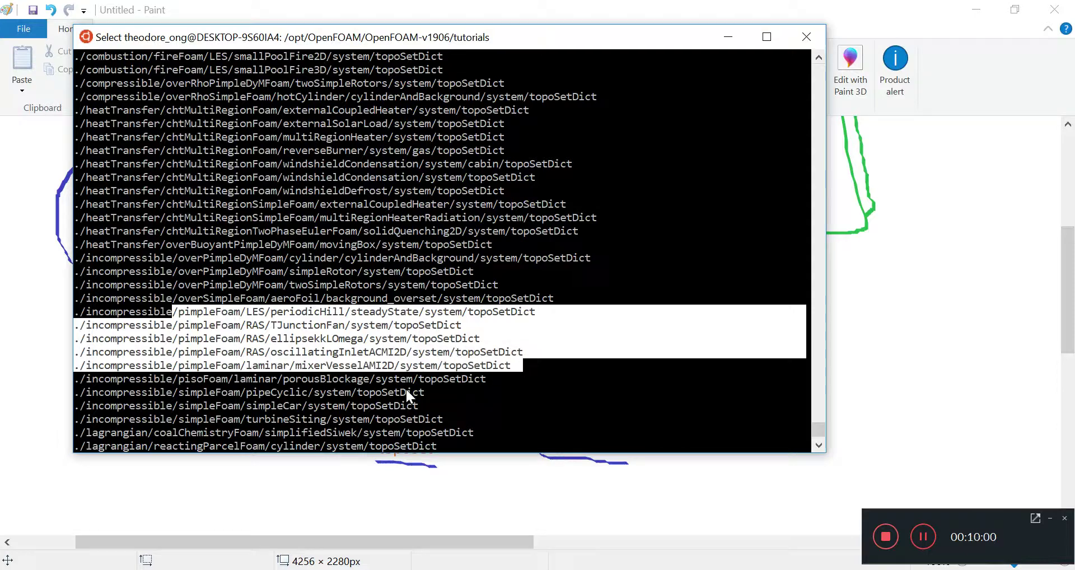
pyautogui.scroll(-2, 405, 387)
pyautogui.click(354, 313)
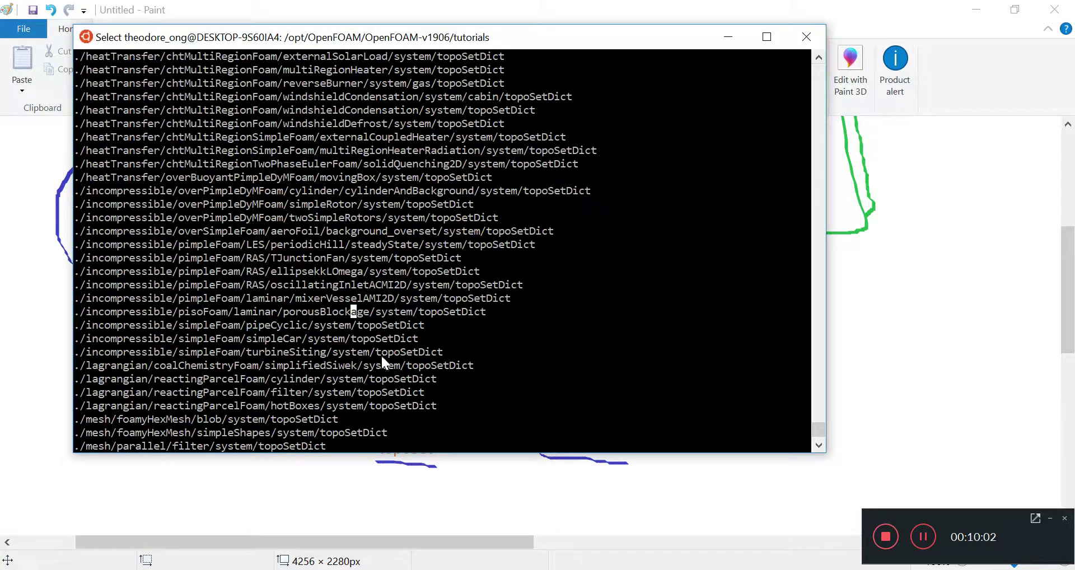
pyautogui.moveTo(429, 380)
pyautogui.mouseDown()
pyautogui.moveTo(308, 366)
pyautogui.moveTo(92, 381)
pyautogui.mouseUp()
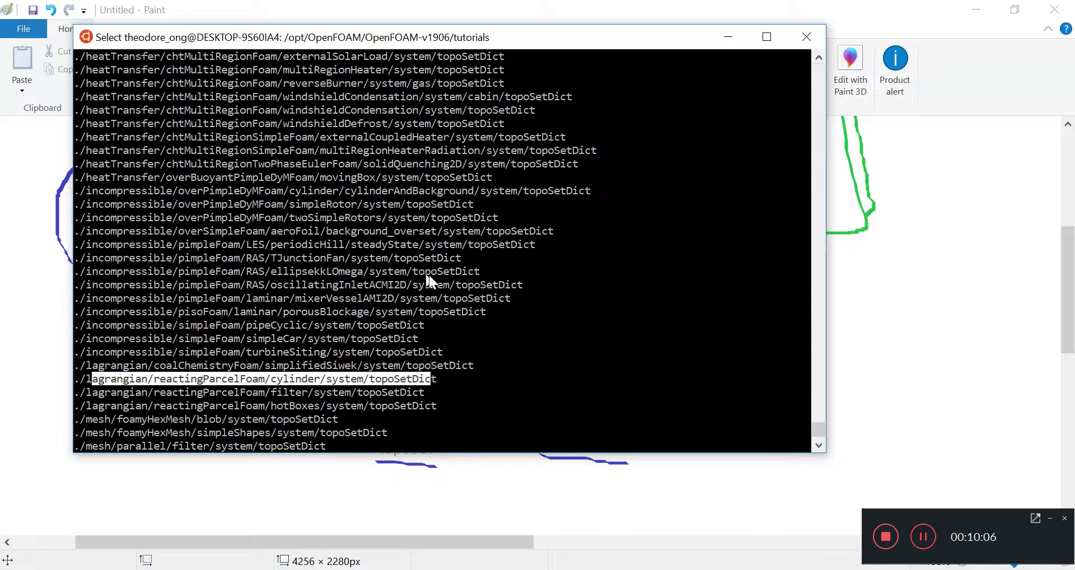
pyautogui.scroll(-2, 579, 314)
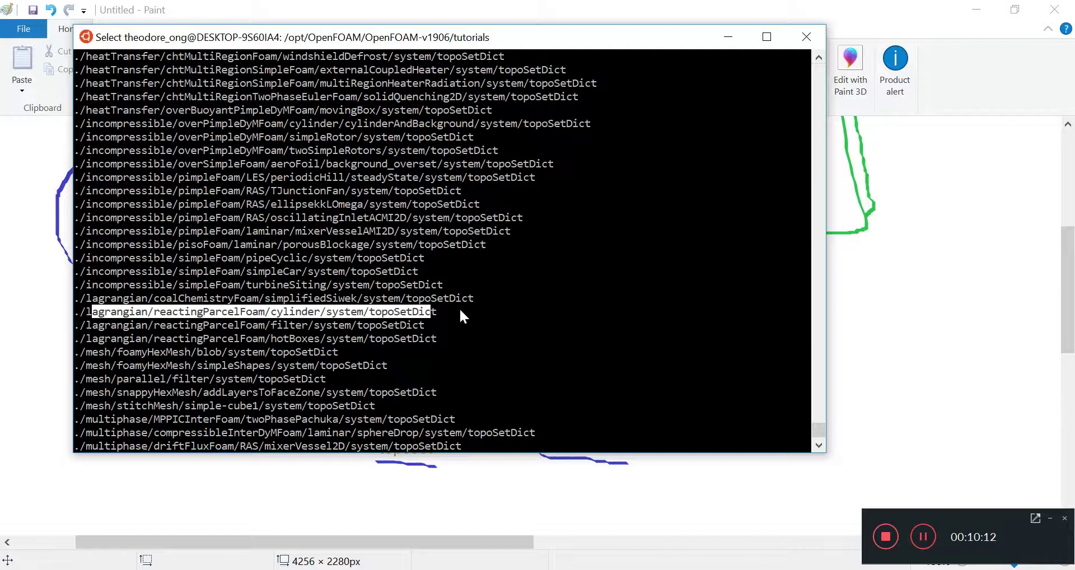
pyautogui.moveTo(426, 274); pyautogui.dragTo(208, 258)
pyautogui.click(266, 299)
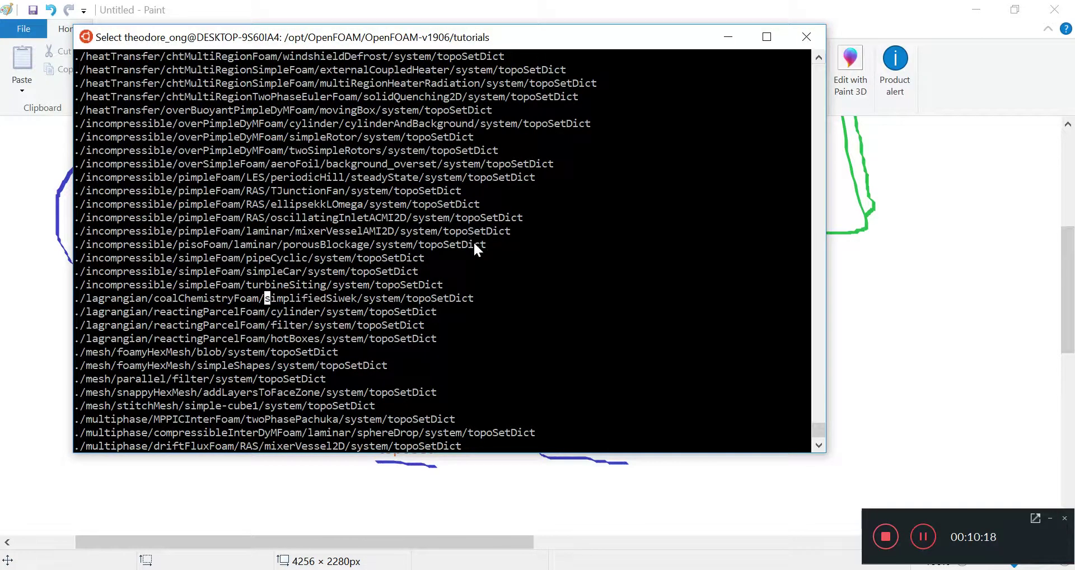
# Step: Select and copy the TJunctionFan topoSetDict path
pyautogui.press('Escape')
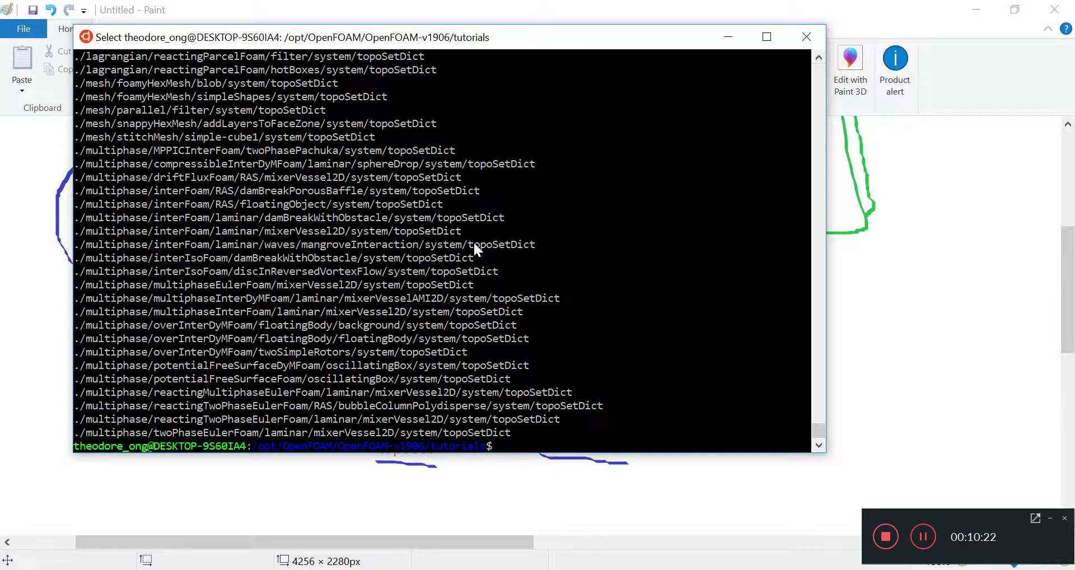
pyautogui.scroll(10, 475, 244)
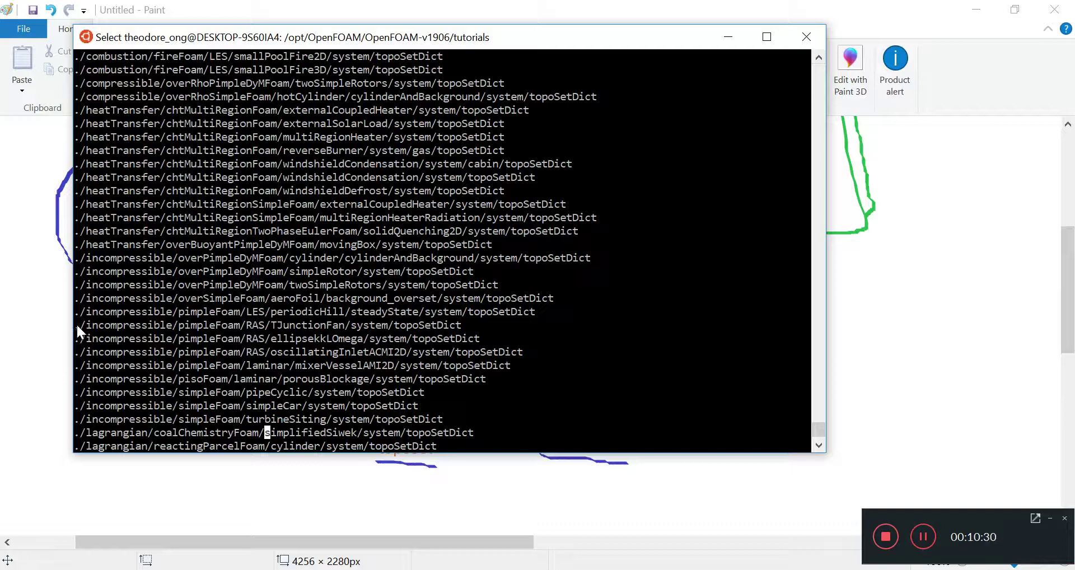
pyautogui.moveTo(77, 324); pyautogui.dragTo(388, 324)
pyautogui.rightClick(388, 324)
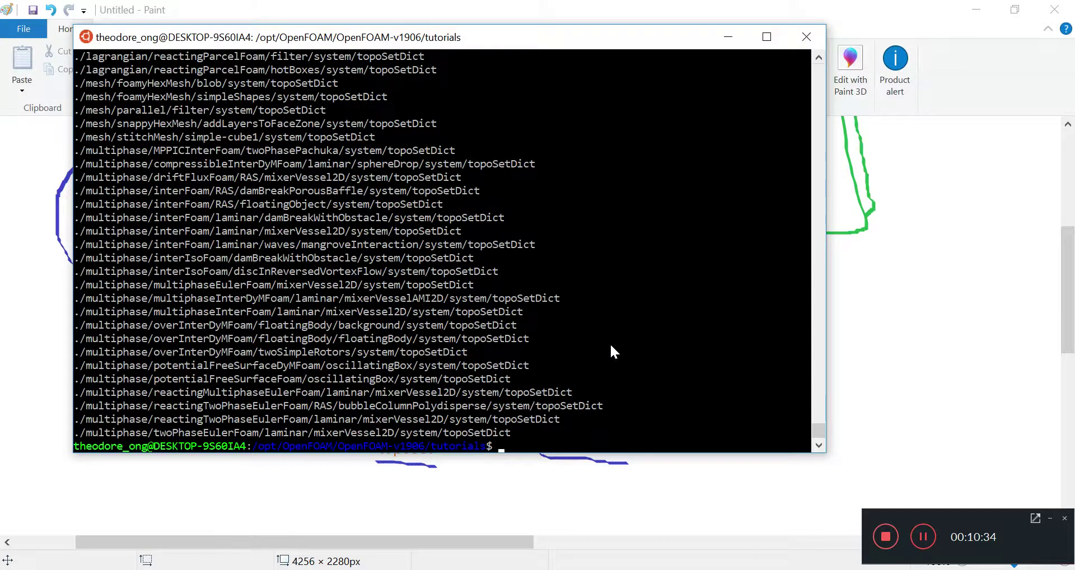
pyautogui.write('cd')
pyautogui.rightClick(636, 375)
pyautogui.press('Return')
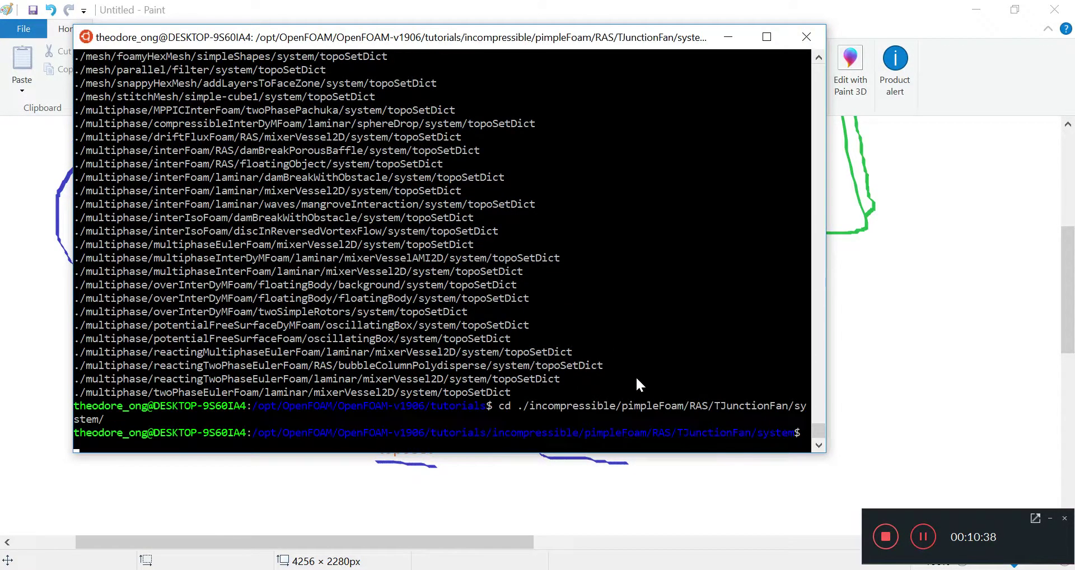
pyautogui.write('ls')
pyautogui.press('Return')
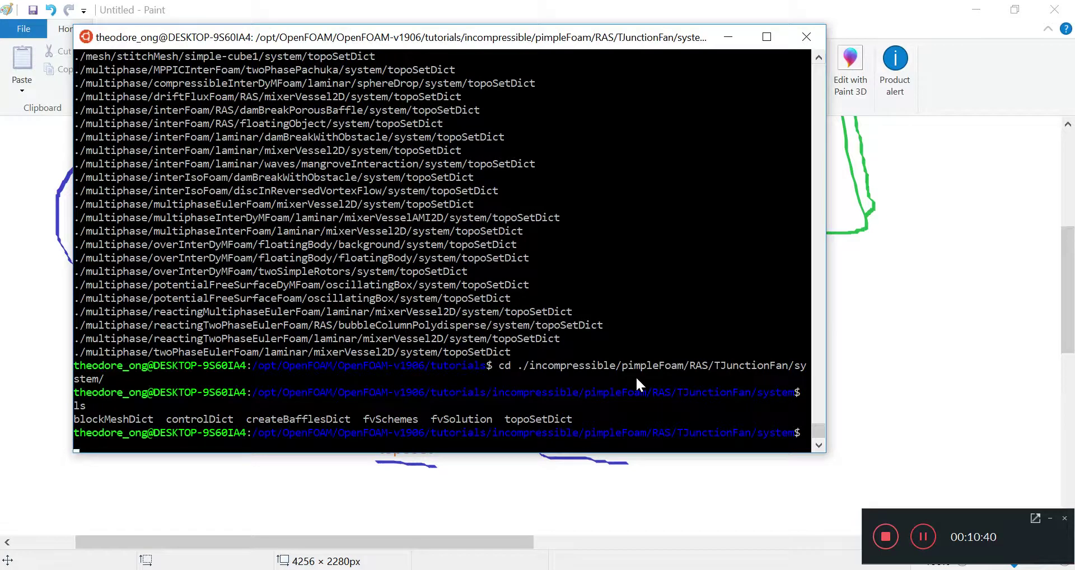
pyautogui.write('vi topo')
pyautogui.press('Tab')
pyautogui.press('Return')
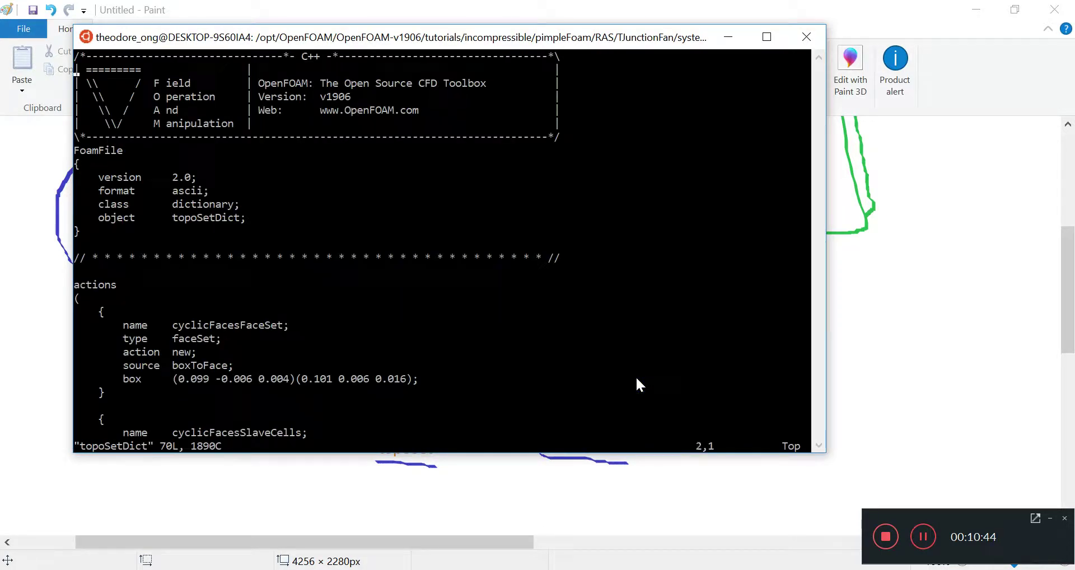
pyautogui.press('Down')
pyautogui.press('Down')
pyautogui.press('Down')
pyautogui.press('Down')
pyautogui.press('Down')
pyautogui.press('Down')
pyautogui.press('Down')
pyautogui.press('Down')
pyautogui.press('Down')
pyautogui.press('Down')
pyautogui.press('Down')
pyautogui.press('Down')
pyautogui.press('Down')
pyautogui.press('Down')
pyautogui.press('Down')
pyautogui.press('Down')
pyautogui.press('Down')
pyautogui.press('Down')
pyautogui.press('Down')
pyautogui.press('Down')
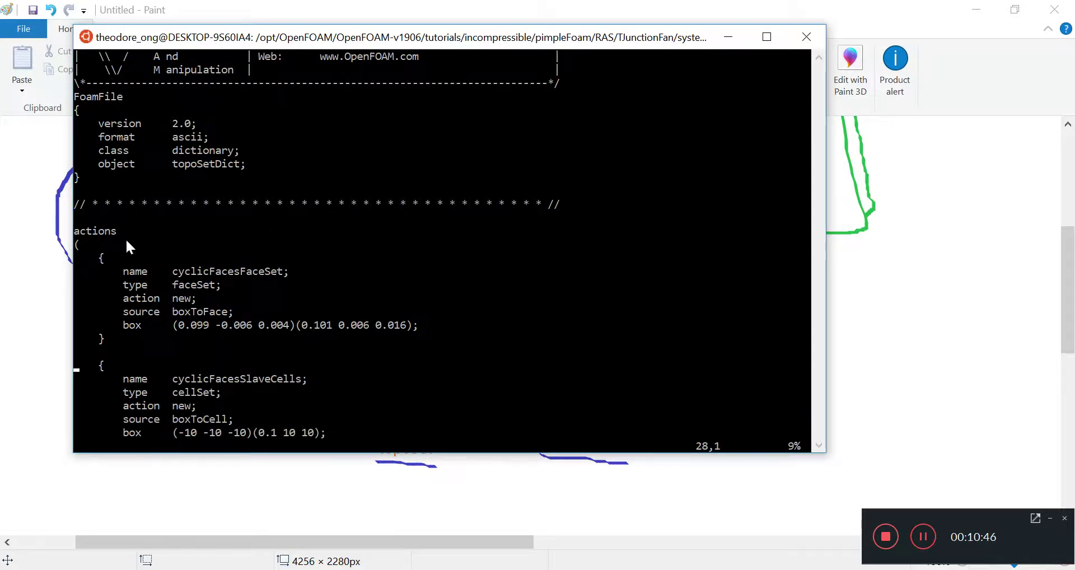
pyautogui.moveTo(76, 230); pyautogui.dragTo(231, 349)
pyautogui.rightClick(378, 373)
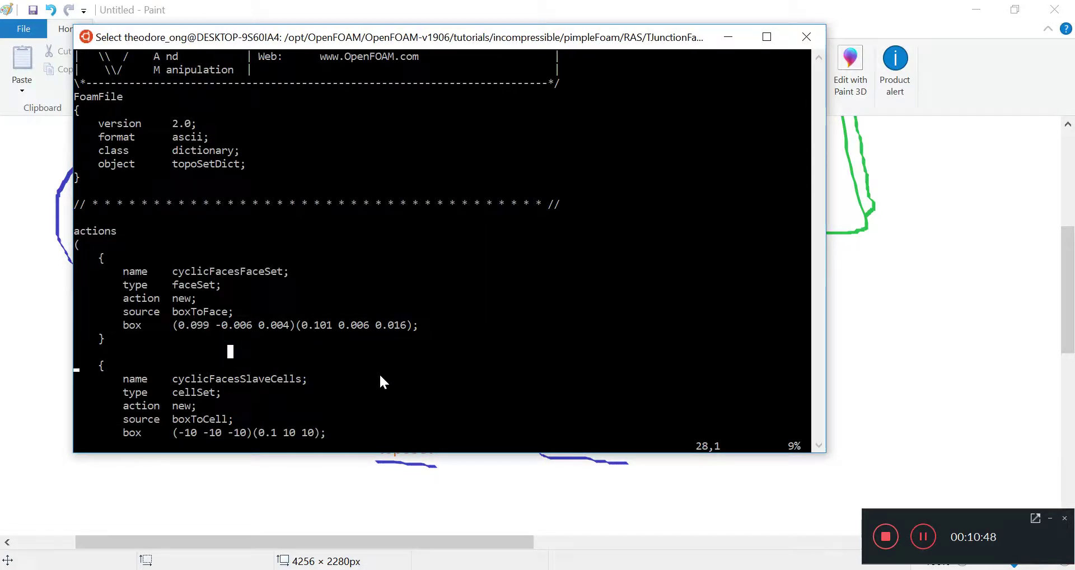
pyautogui.press('Down')
pyautogui.press('Down')
pyautogui.press('Down')
pyautogui.press('Down')
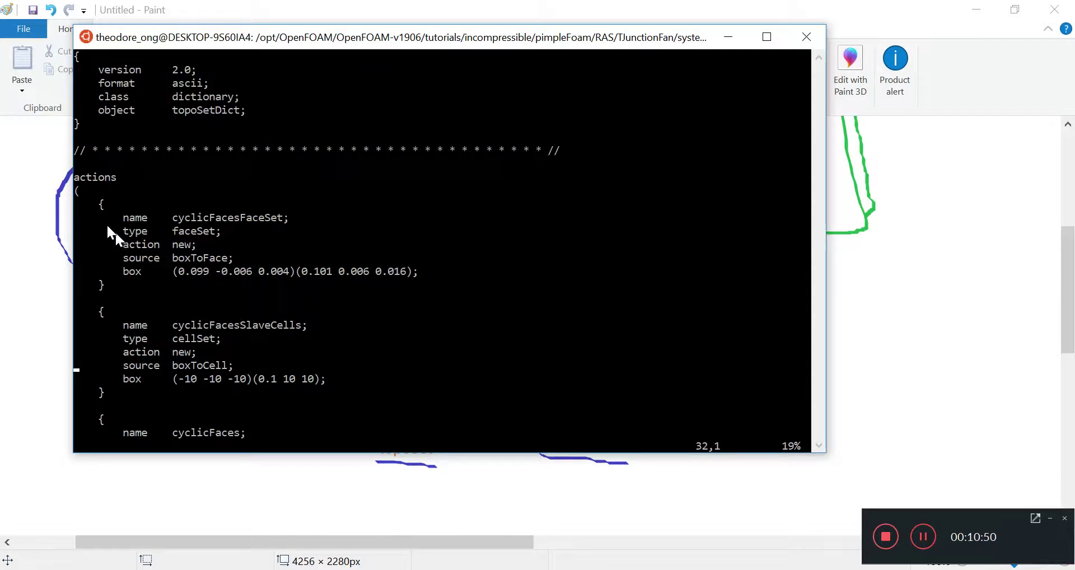
pyautogui.moveTo(99, 202); pyautogui.dragTo(414, 286)
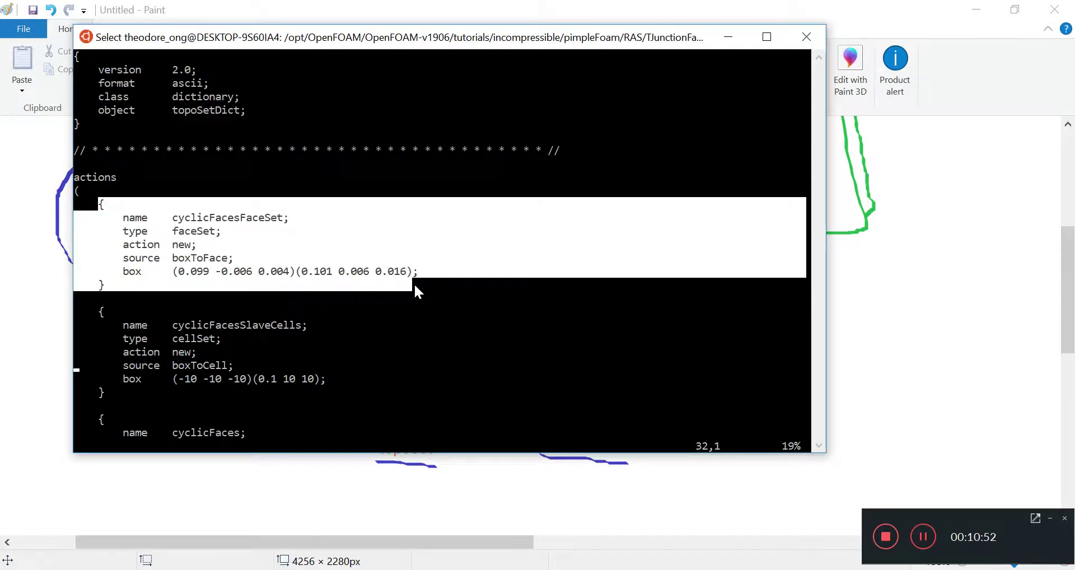
pyautogui.moveTo(91, 312); pyautogui.dragTo(290, 391)
pyautogui.rightClick(347, 423)
pyautogui.press('Down')
pyautogui.press('Down')
pyautogui.press('Down')
pyautogui.press('Down')
pyautogui.press('Down')
pyautogui.press('Down')
pyautogui.press('Down')
pyautogui.press('Down')
pyautogui.press('Down')
pyautogui.press('Down')
pyautogui.press('Down')
pyautogui.press('Down')
pyautogui.press('Down')
pyautogui.press('Down')
pyautogui.press('Down')
pyautogui.press('Down')
pyautogui.press('Down')
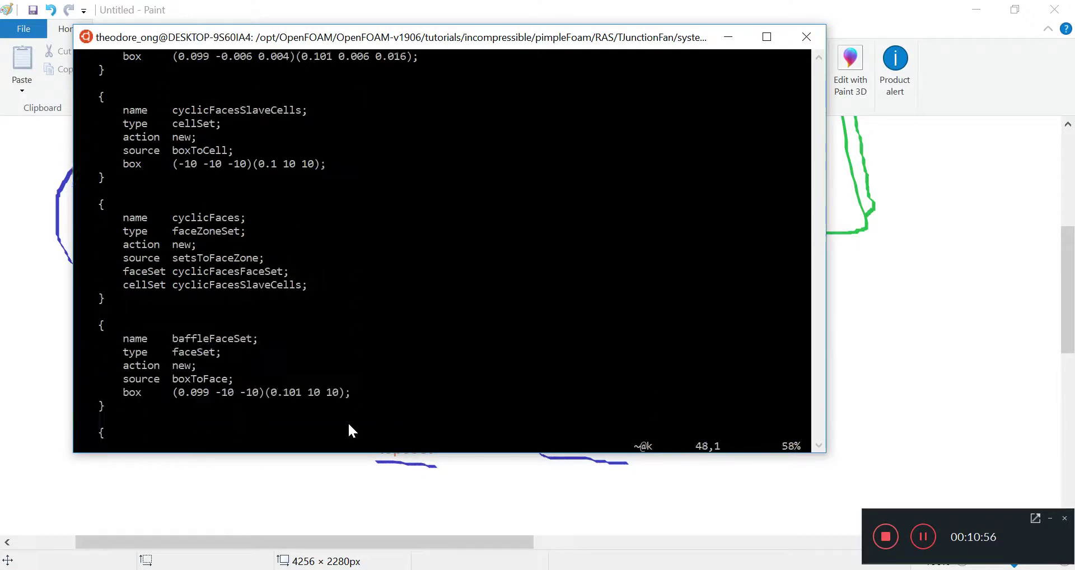
pyautogui.moveTo(97, 199); pyautogui.dragTo(226, 287)
pyautogui.click(227, 287)
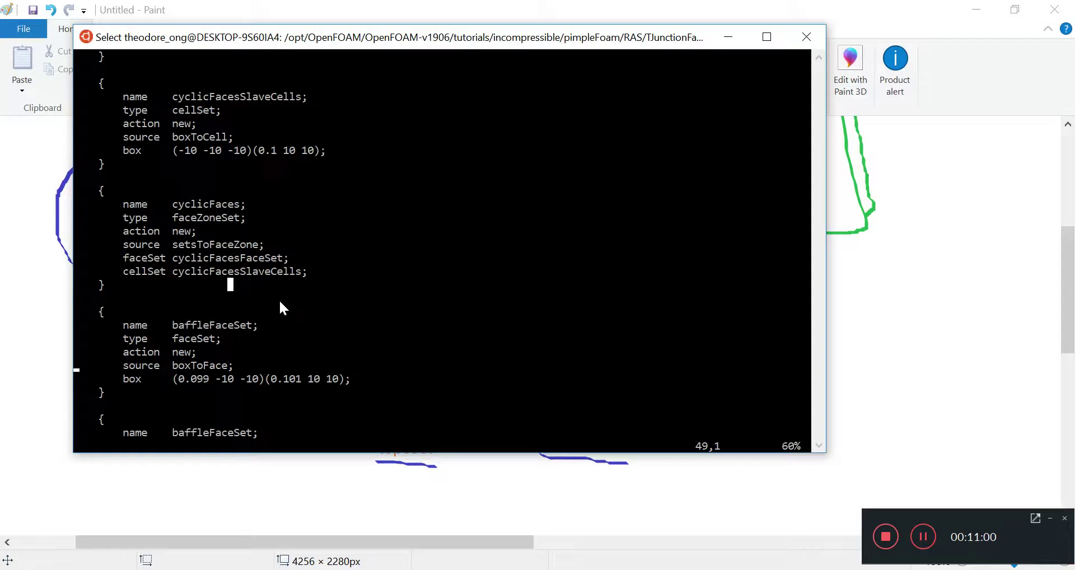
pyautogui.press('Down')
pyautogui.press('Down')
pyautogui.press('Down')
pyautogui.press('Down')
pyautogui.press('Down')
pyautogui.press('Down')
pyautogui.press('Down')
pyautogui.press('Down')
pyautogui.press('Down')
pyautogui.press('Down')
pyautogui.press('Down')
pyautogui.press('Down')
pyautogui.press('Down')
pyautogui.press('Down')
pyautogui.press('Down')
pyautogui.press('Down')
pyautogui.press('Down')
pyautogui.press('Down')
pyautogui.press('Down')
pyautogui.press('Down')
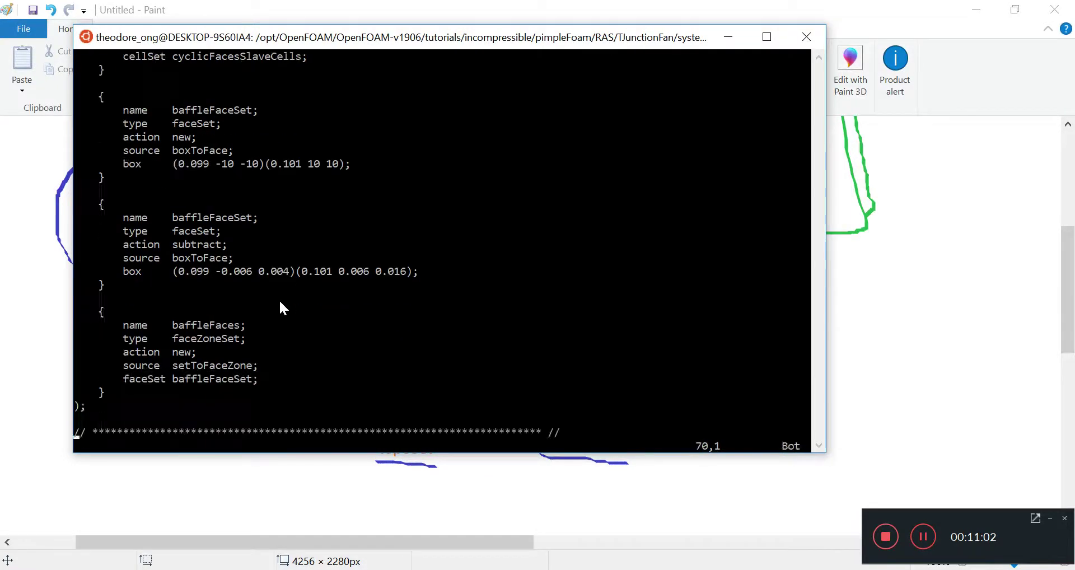
pyautogui.press('Up')
pyautogui.press('Up')
pyautogui.press('Up')
pyautogui.press('Up')
pyautogui.press('Up')
pyautogui.press('Up')
pyautogui.press('Up')
pyautogui.press('Up')
pyautogui.press('Up')
pyautogui.press('Up')
pyautogui.press('Up')
pyautogui.press('Up')
pyautogui.press('Up')
pyautogui.press('Up')
pyautogui.press('Up')
pyautogui.press('Up')
pyautogui.press('Up')
pyautogui.press('Up')
pyautogui.press('Up')
pyautogui.press('Up')
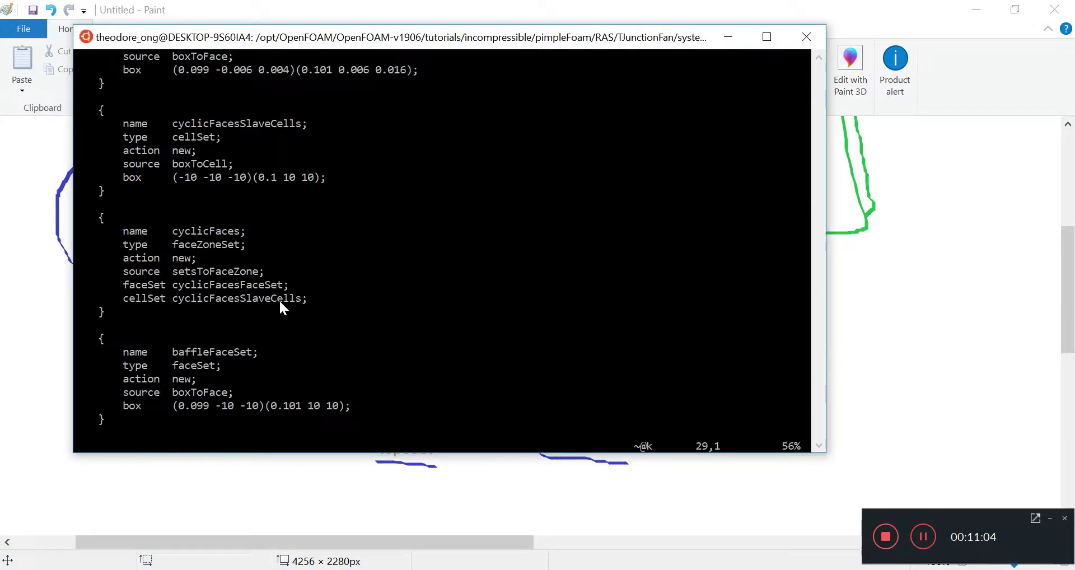
pyautogui.press('Up')
pyautogui.press('Up')
pyautogui.press('Up')
pyautogui.press('Up')
pyautogui.press('Up')
pyautogui.press('Up')
pyautogui.press('Up')
pyautogui.press('Up')
pyautogui.press('Up')
pyautogui.press('Up')
pyautogui.press('Up')
pyautogui.press('Up')
pyautogui.press('Up')
pyautogui.press('Up')
pyautogui.press('Up')
pyautogui.press('Up')
pyautogui.press('Up')
pyautogui.press('Up')
pyautogui.press('Up')
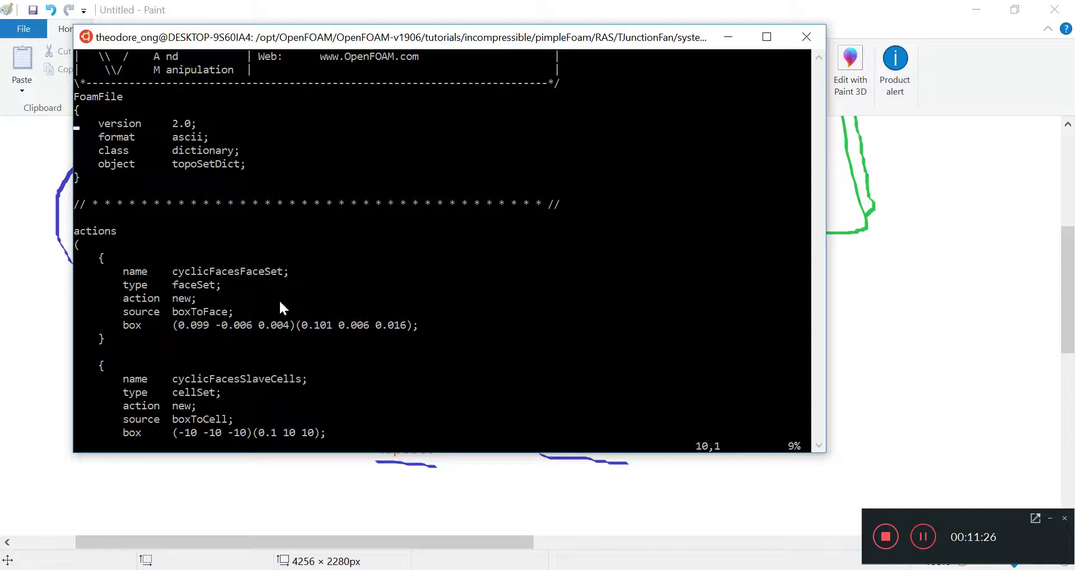
# Step: Close topoSetDict in vi and list the TJunctionFan system folder files
pyautogui.write(':q')
pyautogui.press('Return')
pyautogui.write('ls')
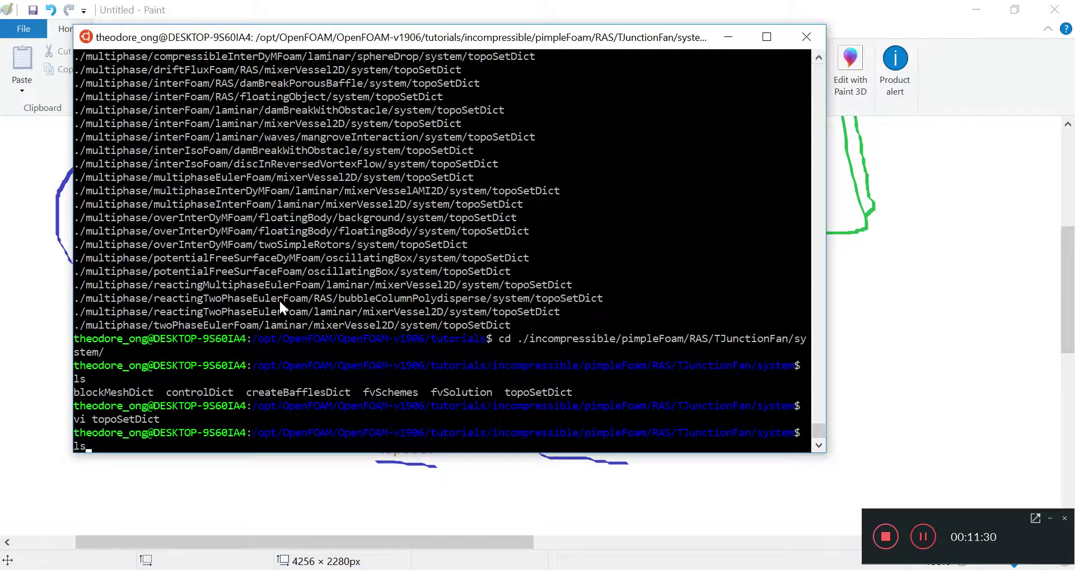
pyautogui.press('Return')
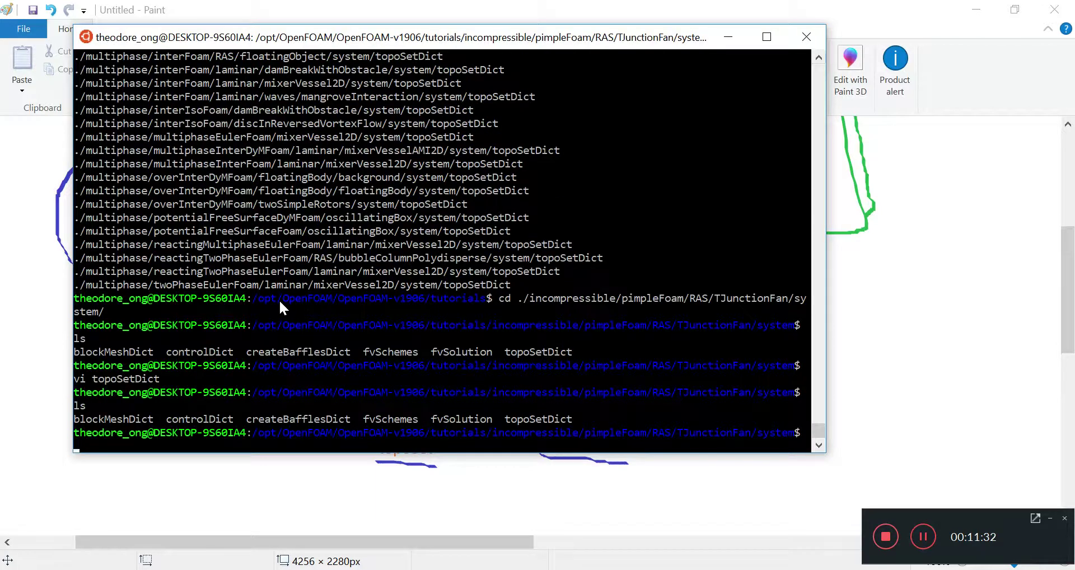
# Step: Start the command 'cp topoSetDict' at the prompt
pyautogui.write('cp topoSetDict')
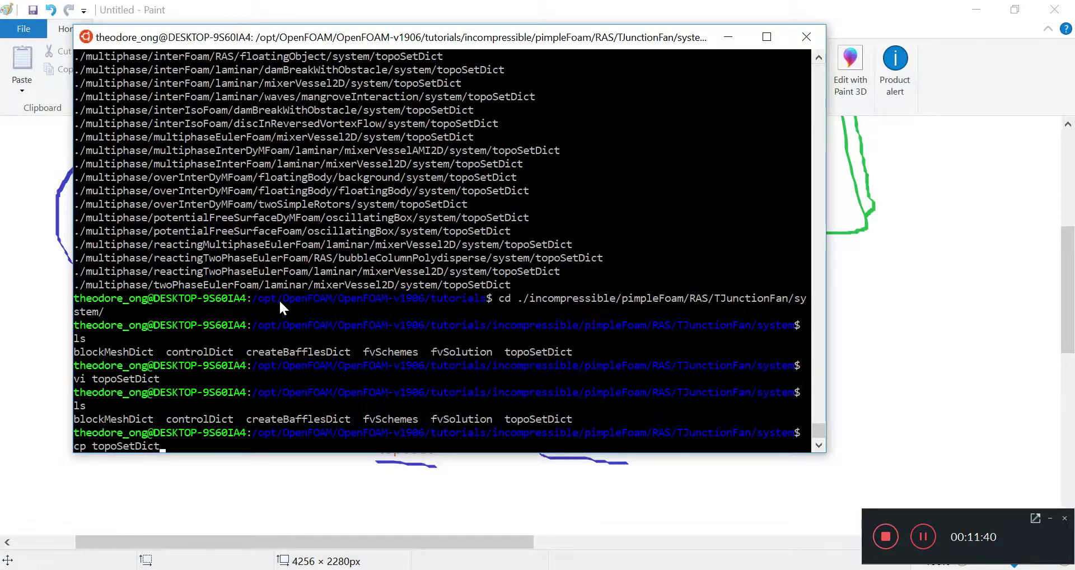
# Step: Find the snappy_pipe folder path in the terminal history and copy it
pyautogui.scroll(20, 279, 299)
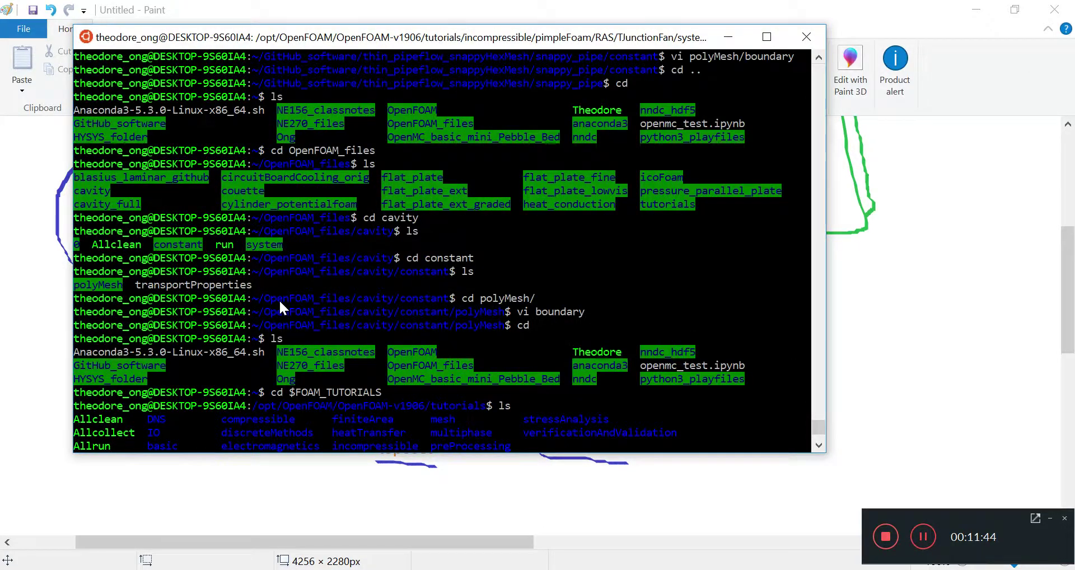
pyautogui.scroll(3, 278, 299)
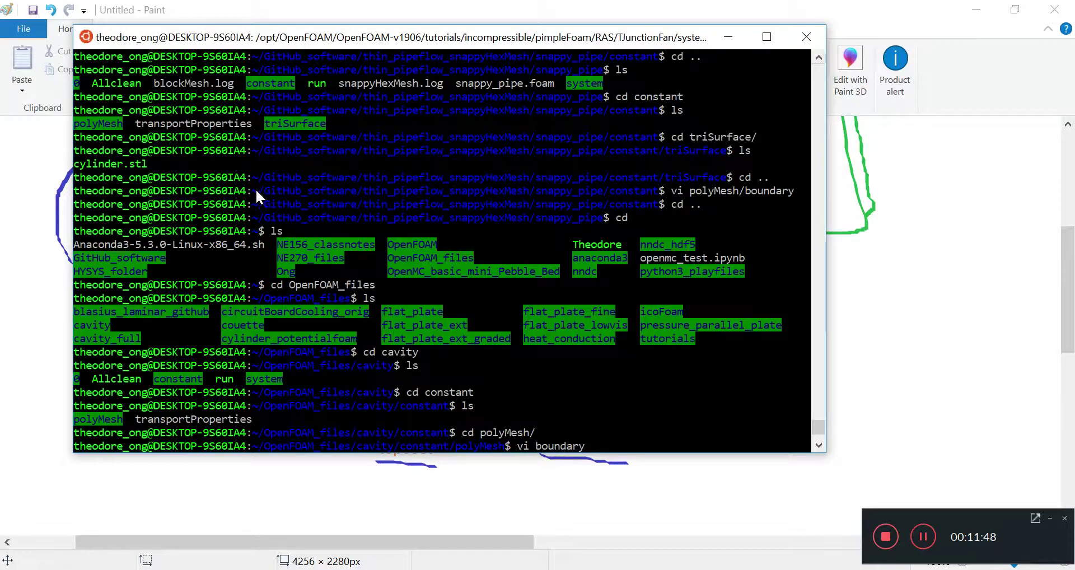
pyautogui.scroll(3, 272, 202)
pyautogui.scroll(6, 274, 203)
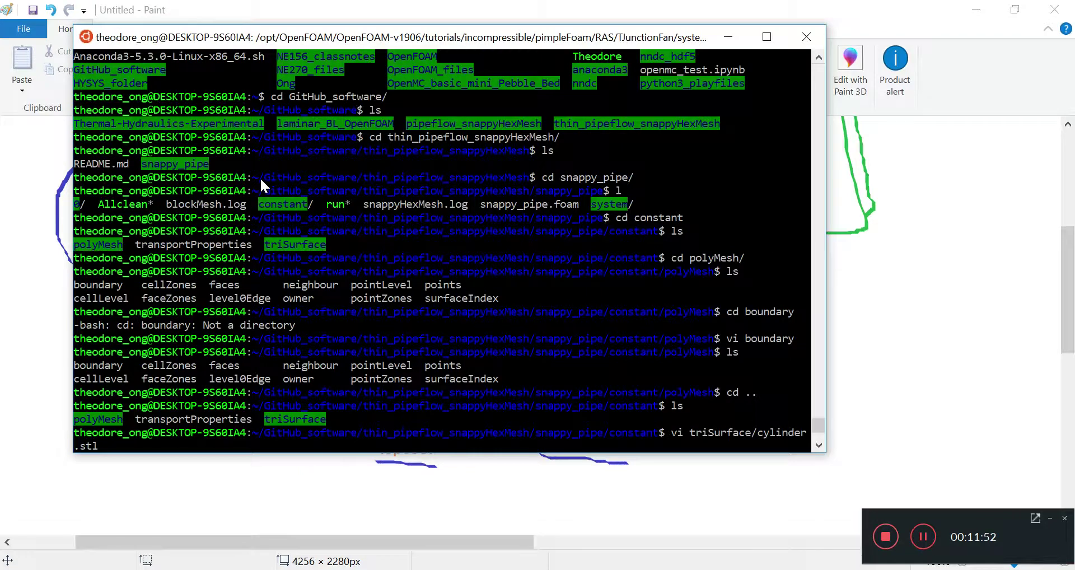
pyautogui.moveTo(254, 189); pyautogui.dragTo(531, 189)
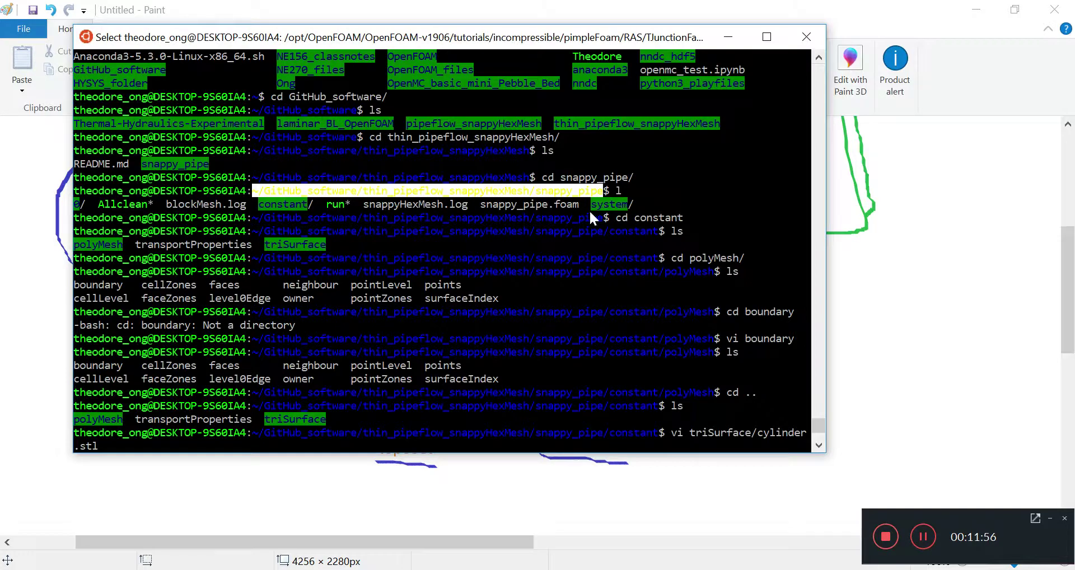
pyautogui.scroll(-5, 529, 283)
pyautogui.scroll(5, 528, 283)
pyautogui.click(440, 206)
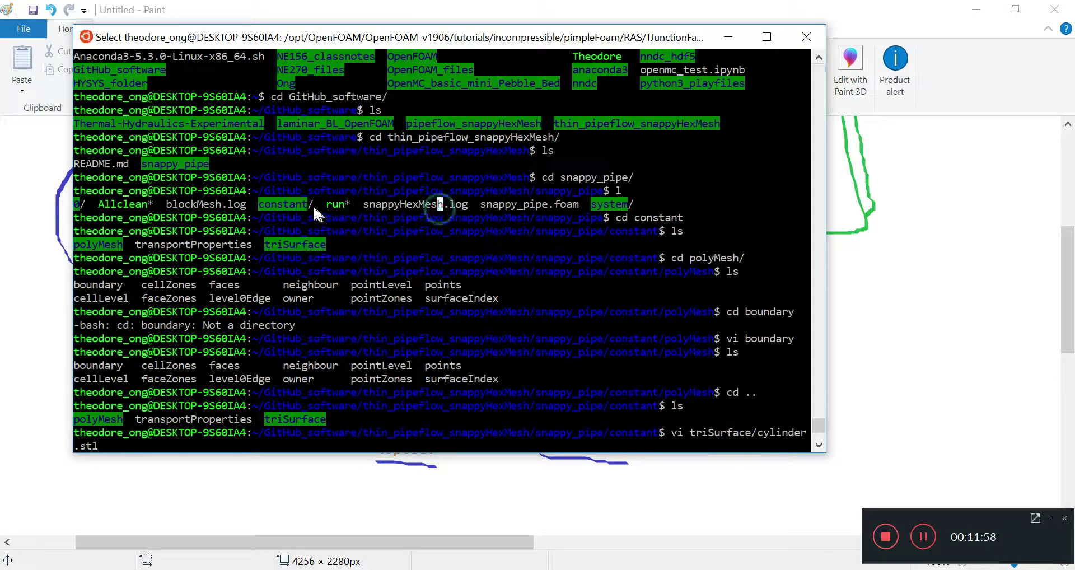
pyautogui.moveTo(248, 191); pyautogui.dragTo(533, 191)
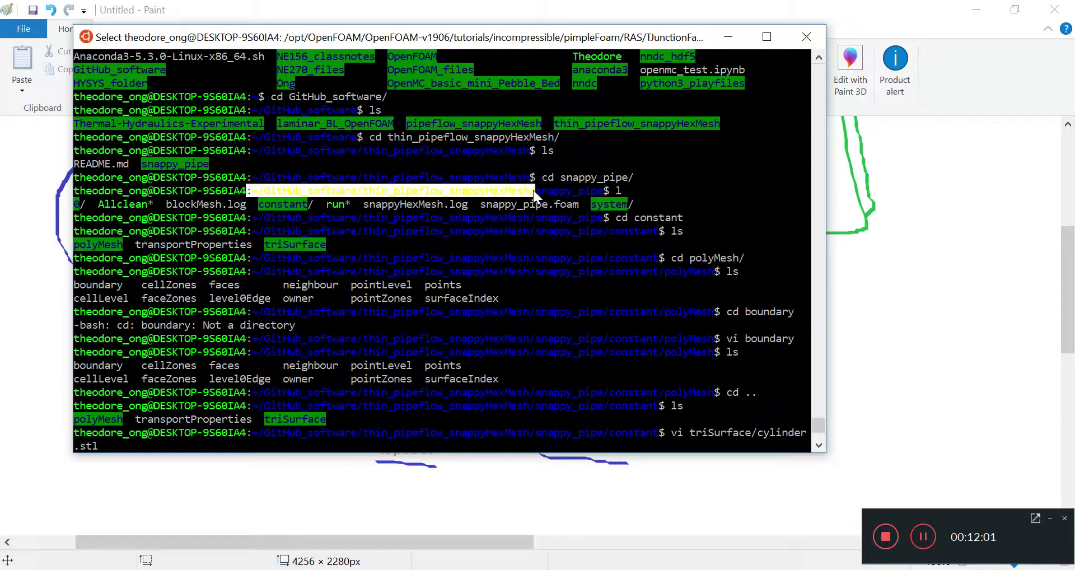
pyautogui.click(337, 216)
pyautogui.moveTo(255, 191); pyautogui.dragTo(600, 186)
pyautogui.press('super+c')
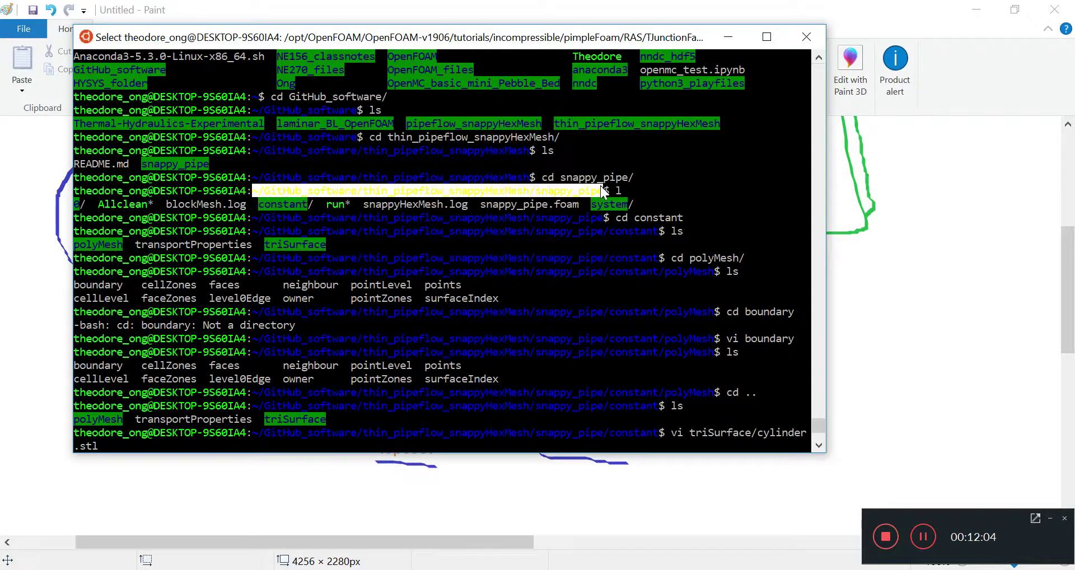
pyautogui.rightClick(550, 347)
pyautogui.scroll(-15, 576, 311)
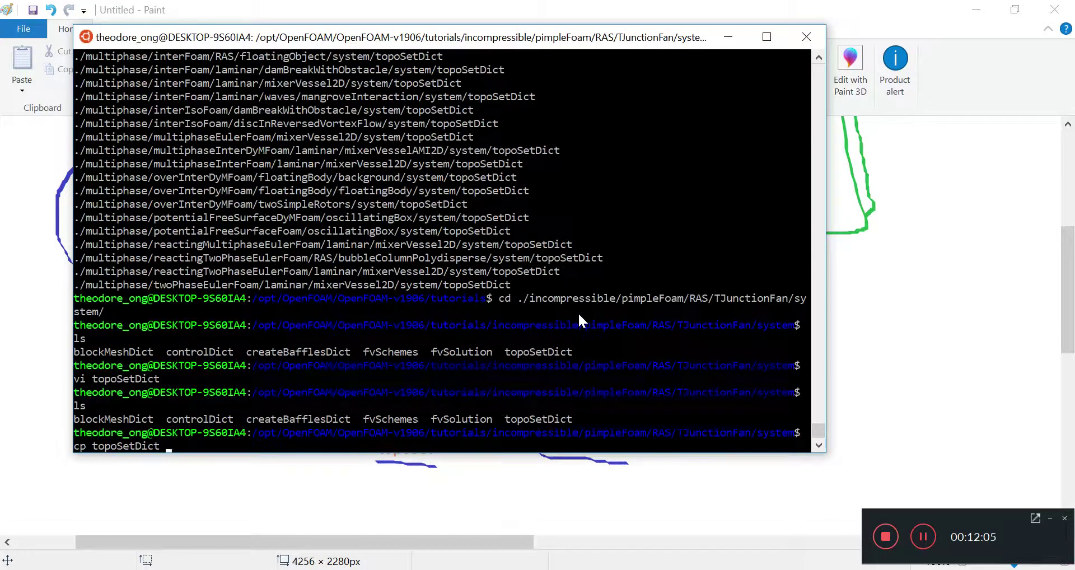
# Step: Paste the snappy_pipe path and run the copy of topoSetDict into its /system folder
pyautogui.rightClick(506, 370)
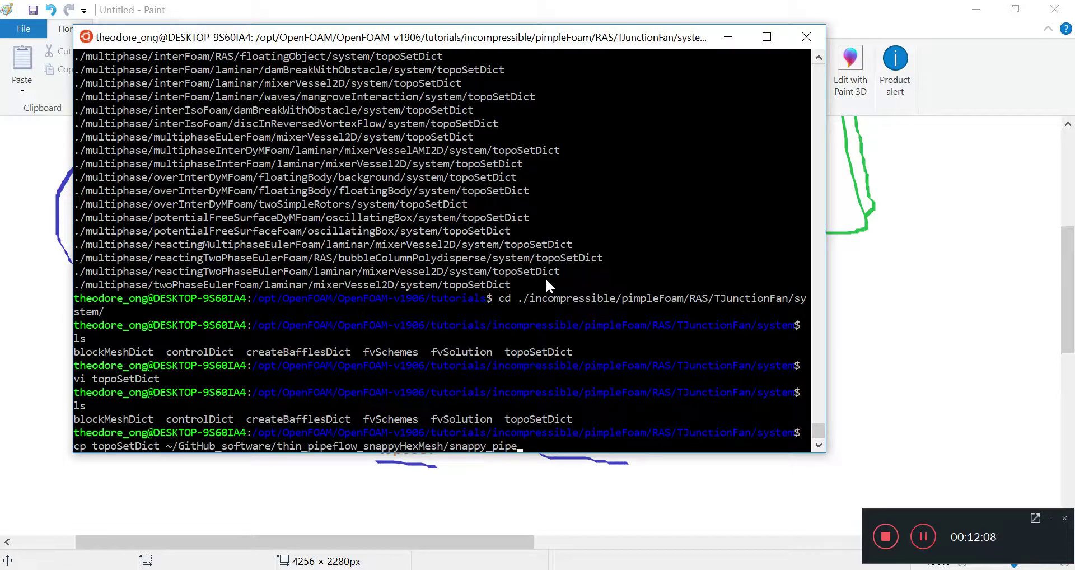
pyautogui.write('/sys')
pyautogui.press('Tab')
pyautogui.write('.')
pyautogui.press('Return')
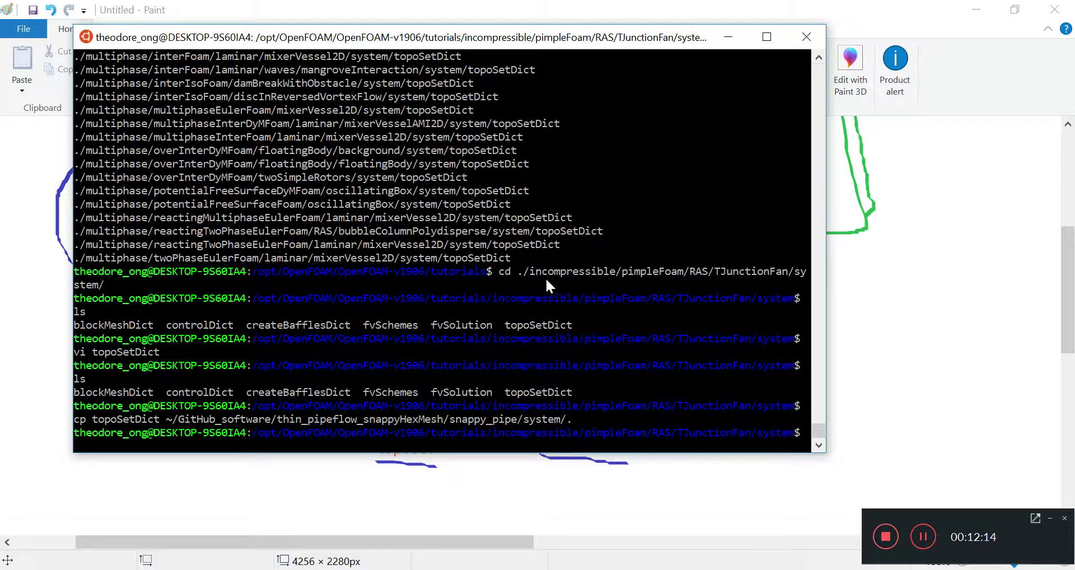
# Step: Change into the snappy_pipe/system folder and list its files
pyautogui.write('cd')
pyautogui.rightClick(545, 277)
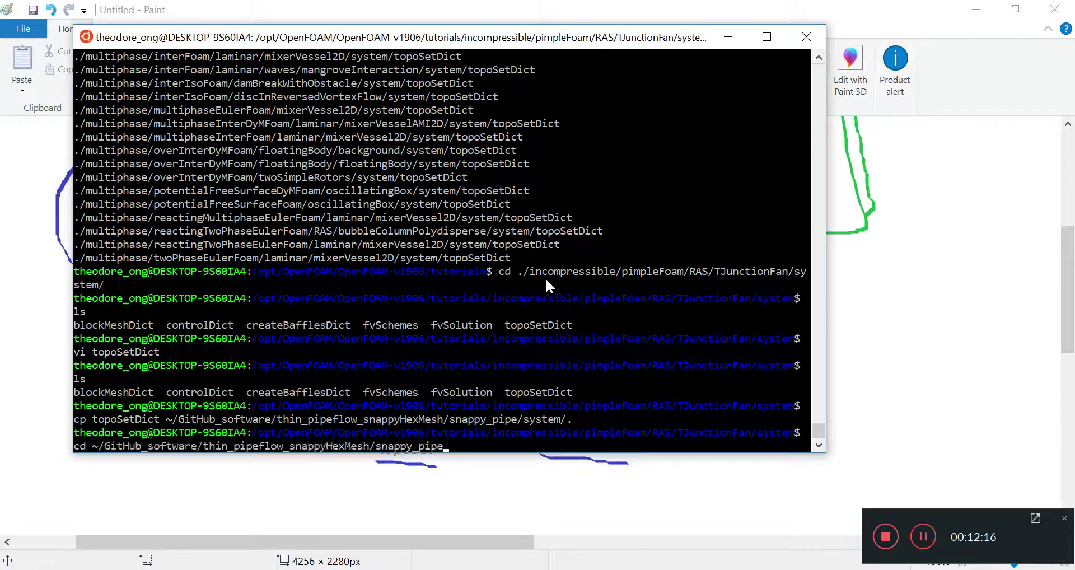
pyautogui.write('/system')
pyautogui.press('Return')
pyautogui.write('ls')
pyautogui.press('Return')
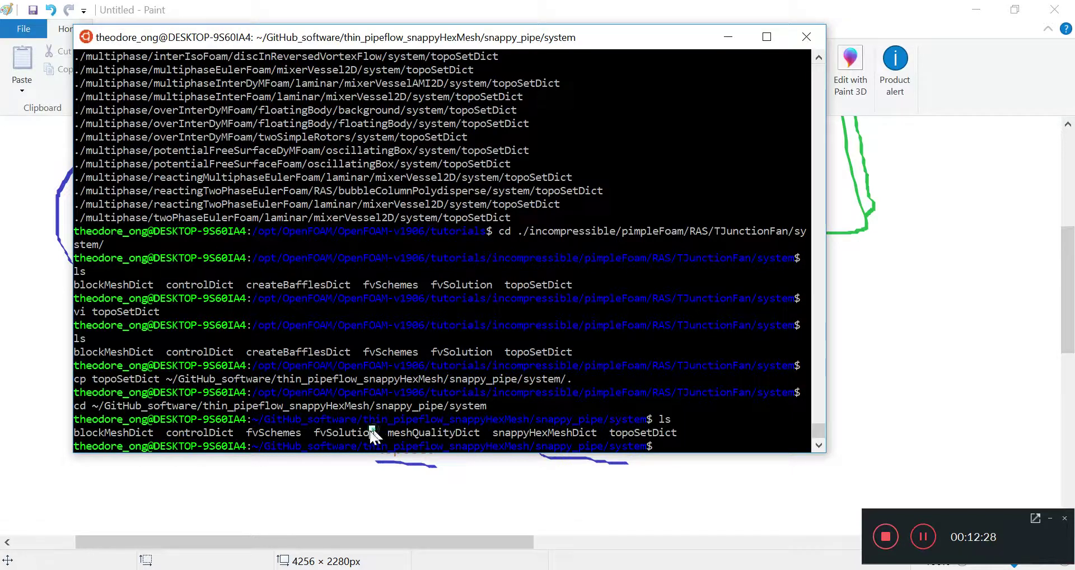
# Step: Highlight the listed files, including meshQualityDict, snappyHexMeshDict and the new topoSetDict
pyautogui.moveTo(372, 432); pyautogui.dragTo(70, 432)
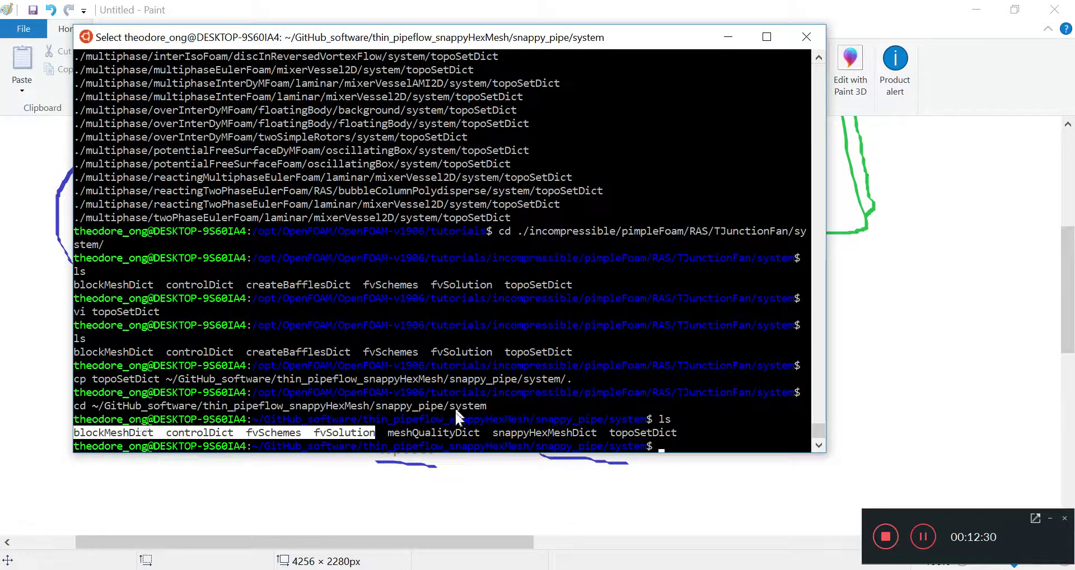
pyautogui.moveTo(393, 432); pyautogui.dragTo(668, 431)
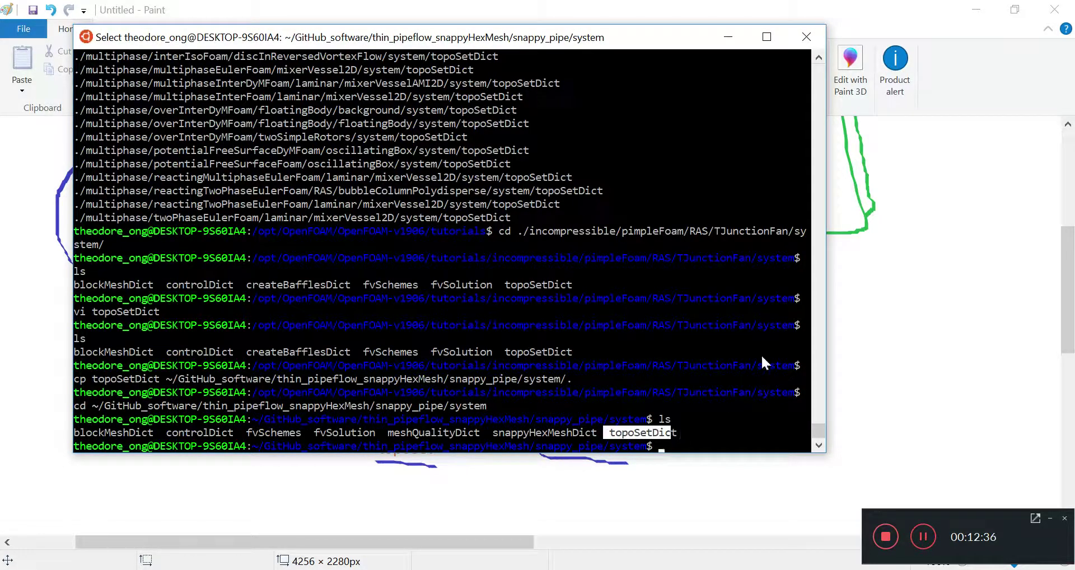
pyautogui.rightClick(670, 439)
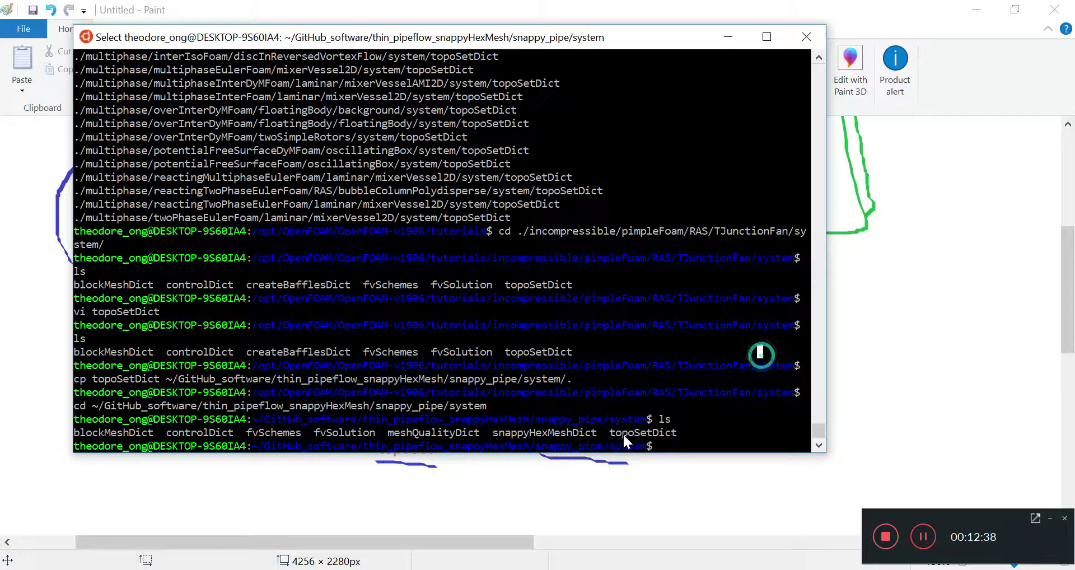
pyautogui.doubleClick(670, 434)
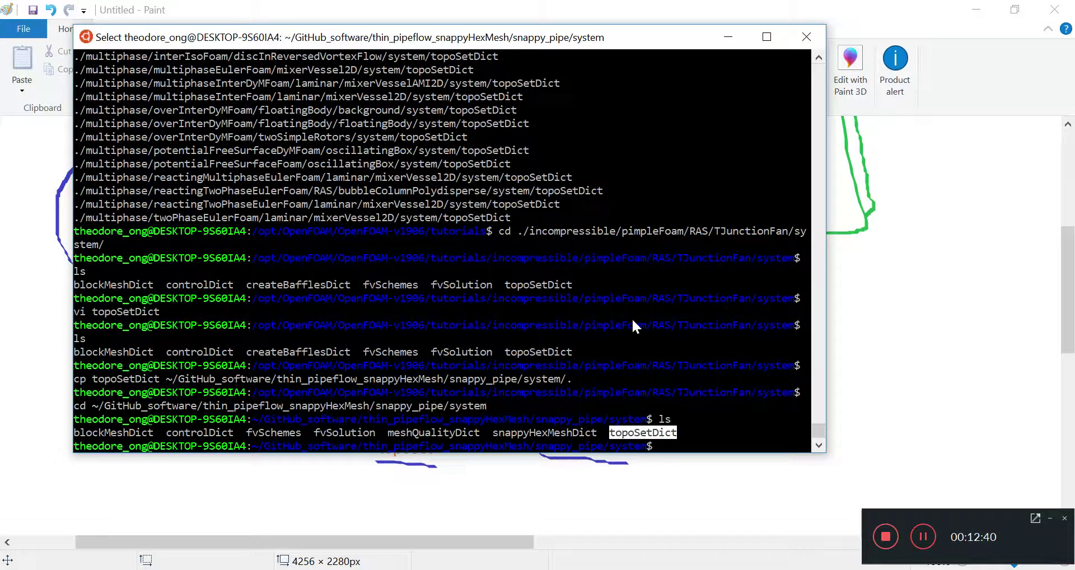